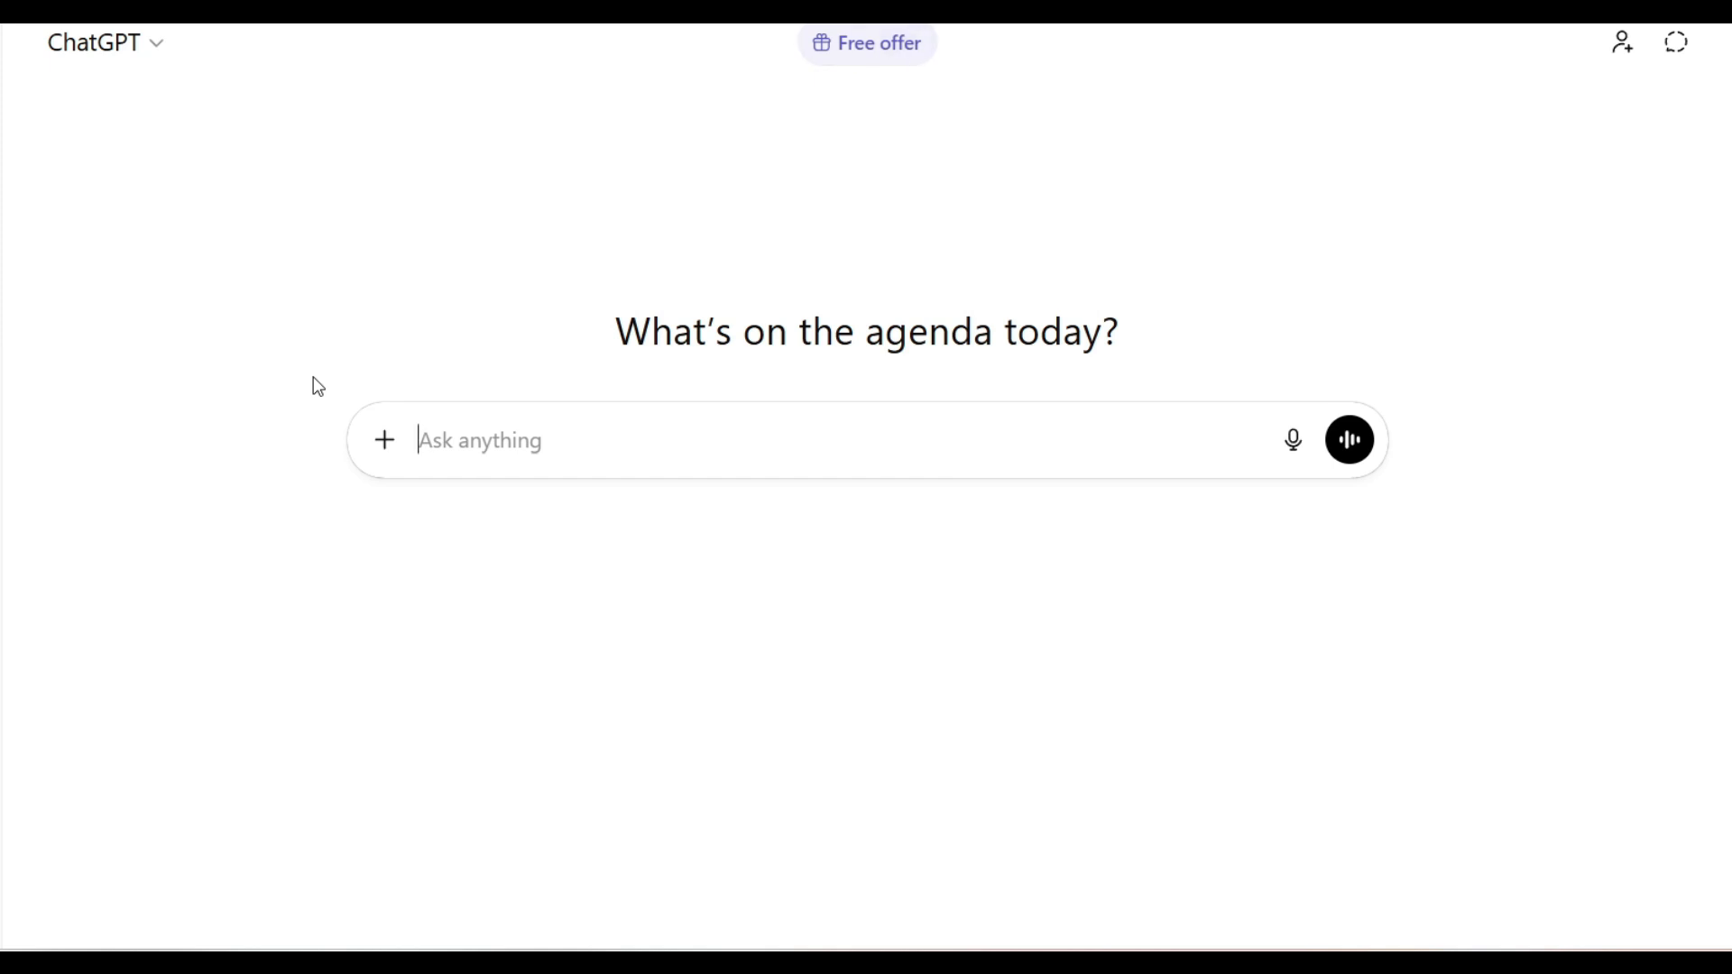
Step: Send the prompt "bhai parfum bottle ki image create kar, image ka background transparent hona chaiye, high quality image, label pa GE likha hona chaiye."
type("bhai parfum bottle ki image create kar, image ka background transparent hona chaiye, high quality image, label pa GE likha hona chaiye.")
left_click(364, 451)
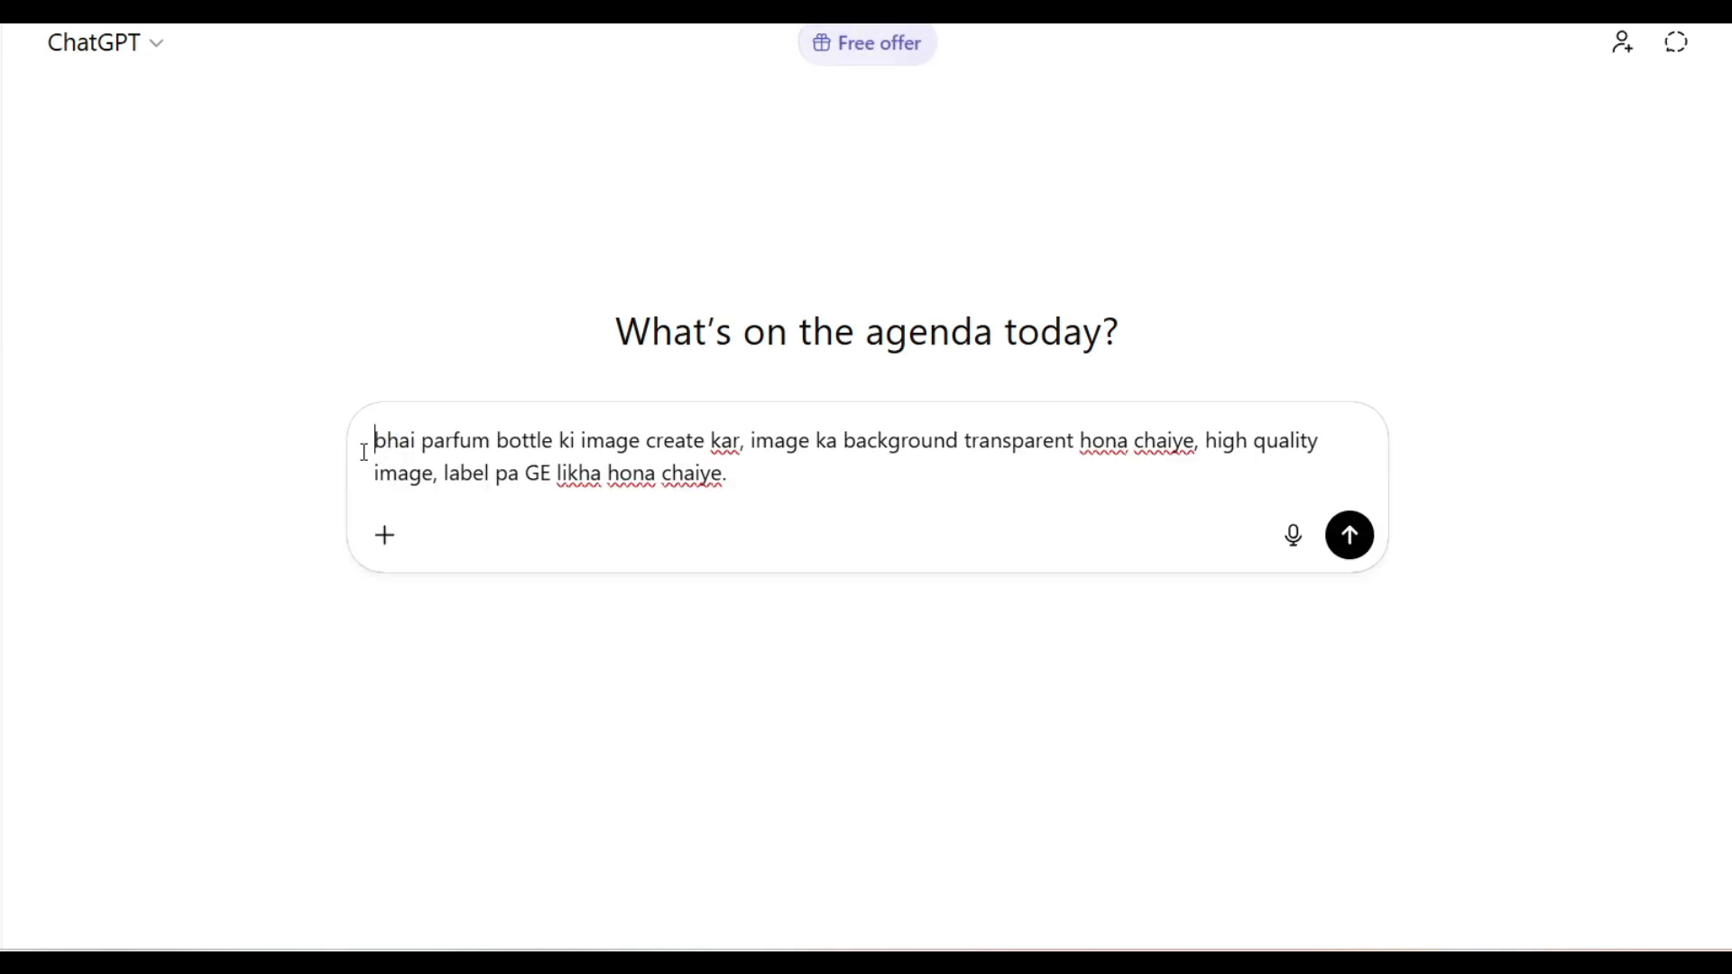
left_click_drag(365, 446, 737, 477)
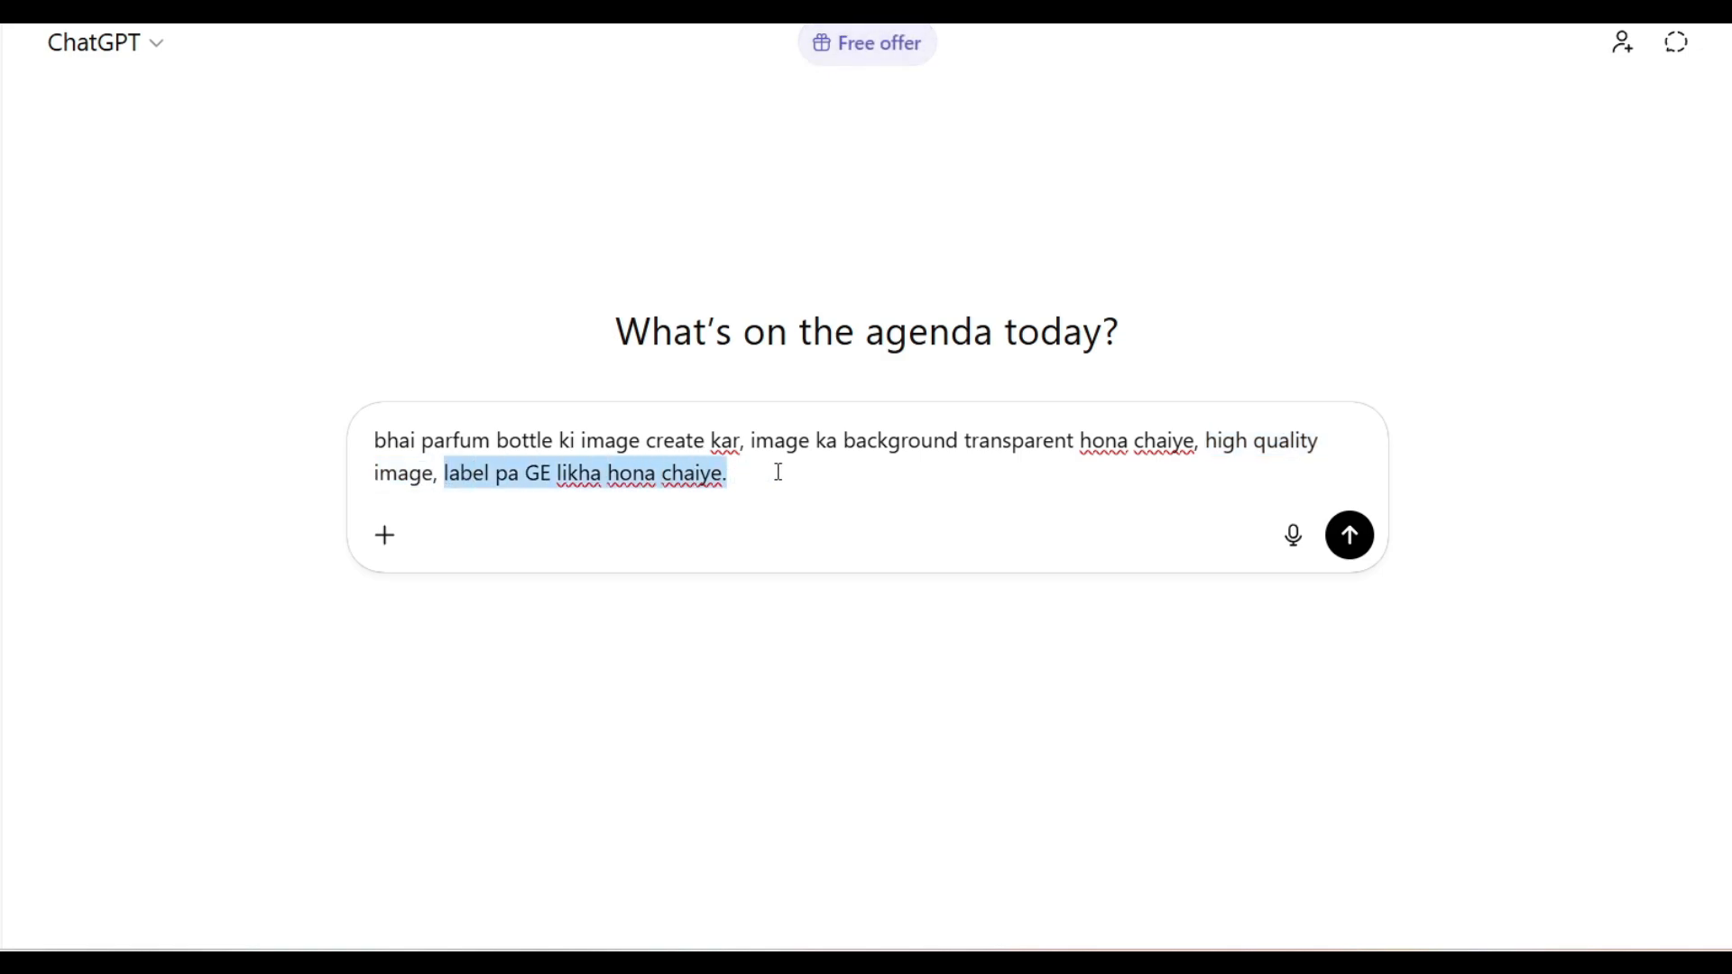
left_click(764, 471)
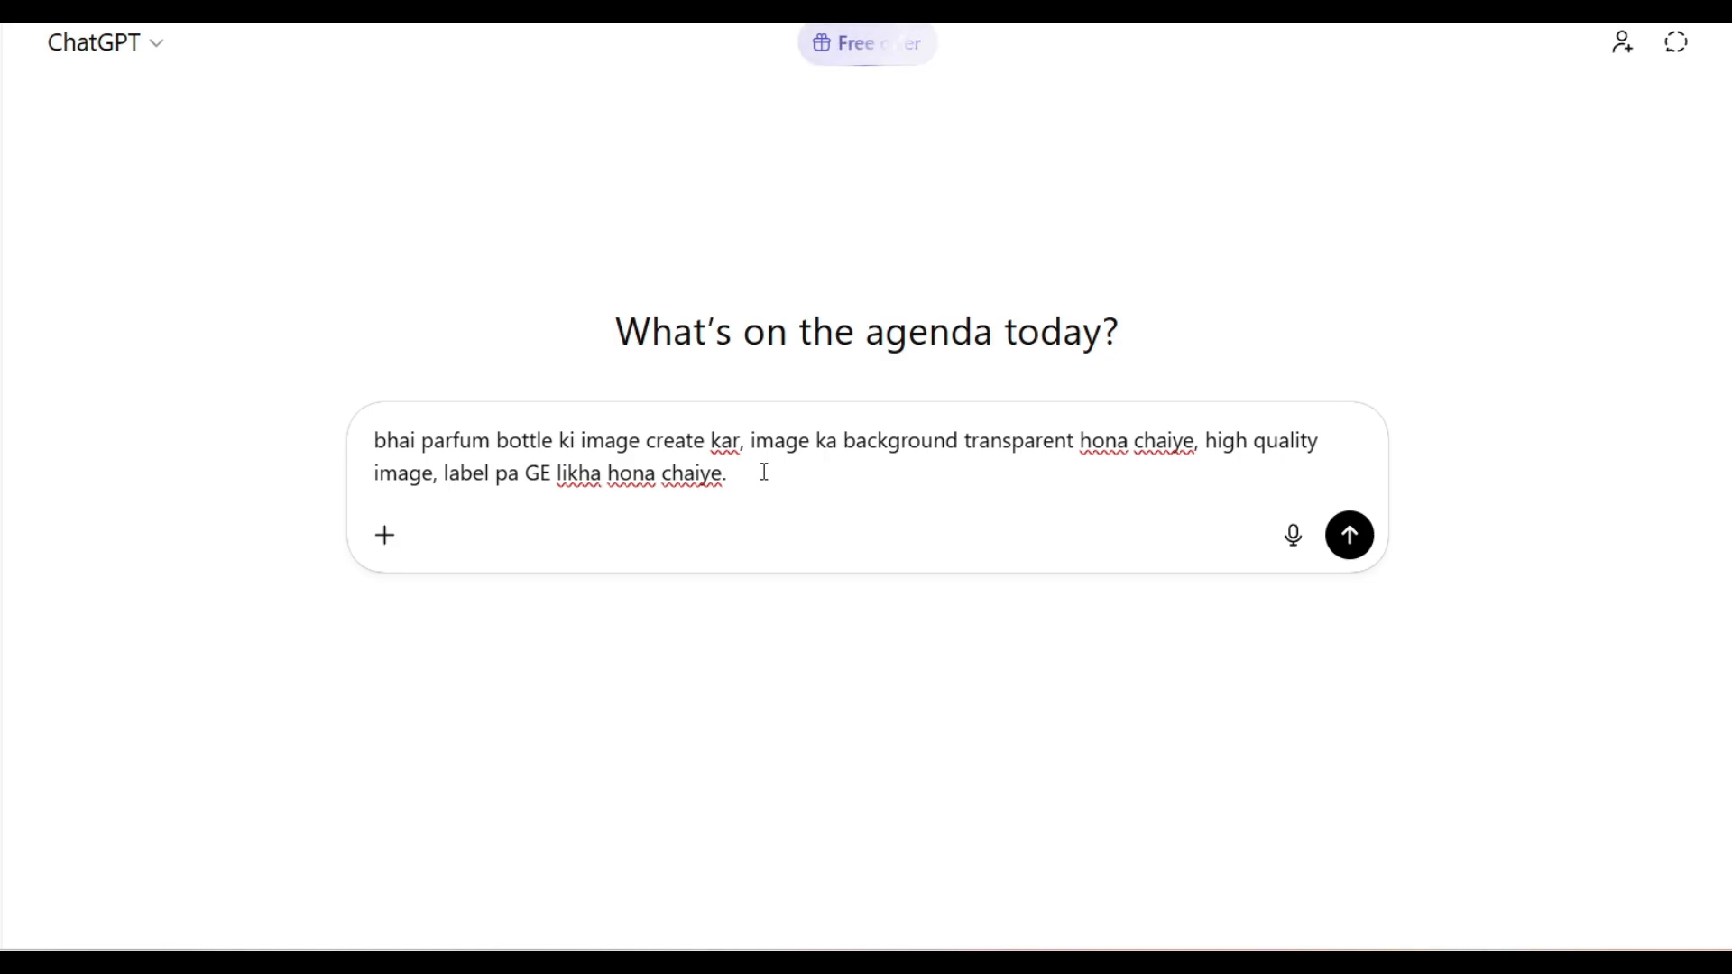
key("Return")
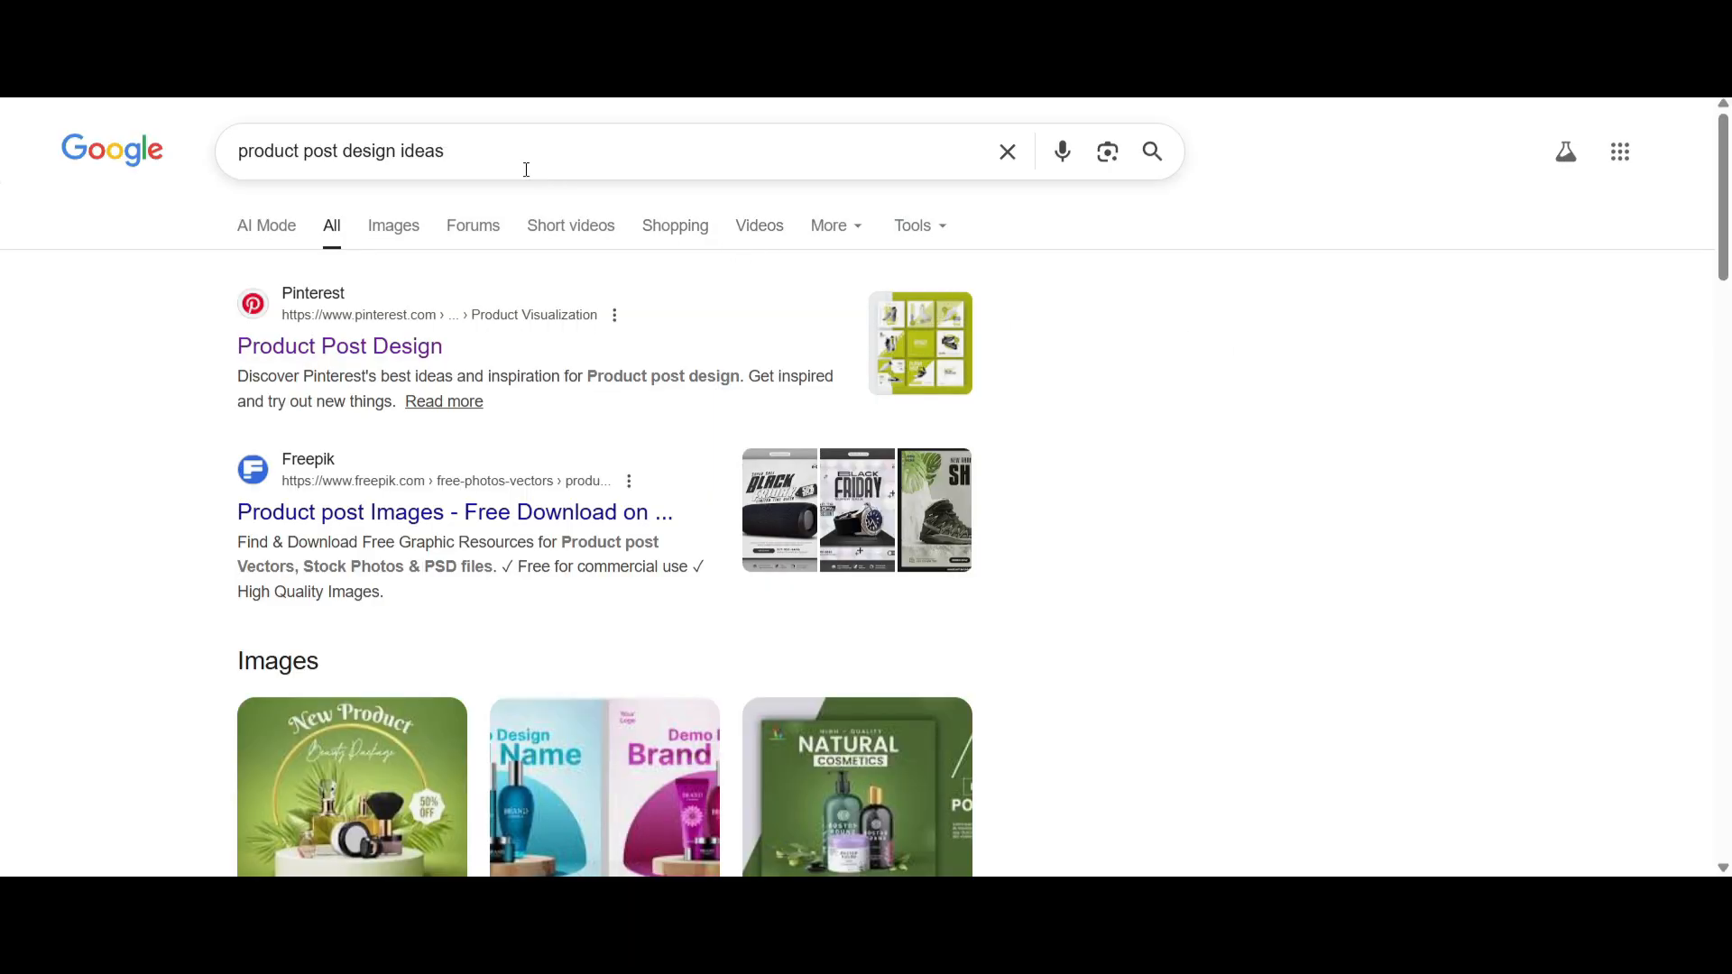
Step: Change the Google search from product to perfume and search for "perfume post design ideas"
left_click_drag(462, 149, 200, 151)
left_click(142, 351)
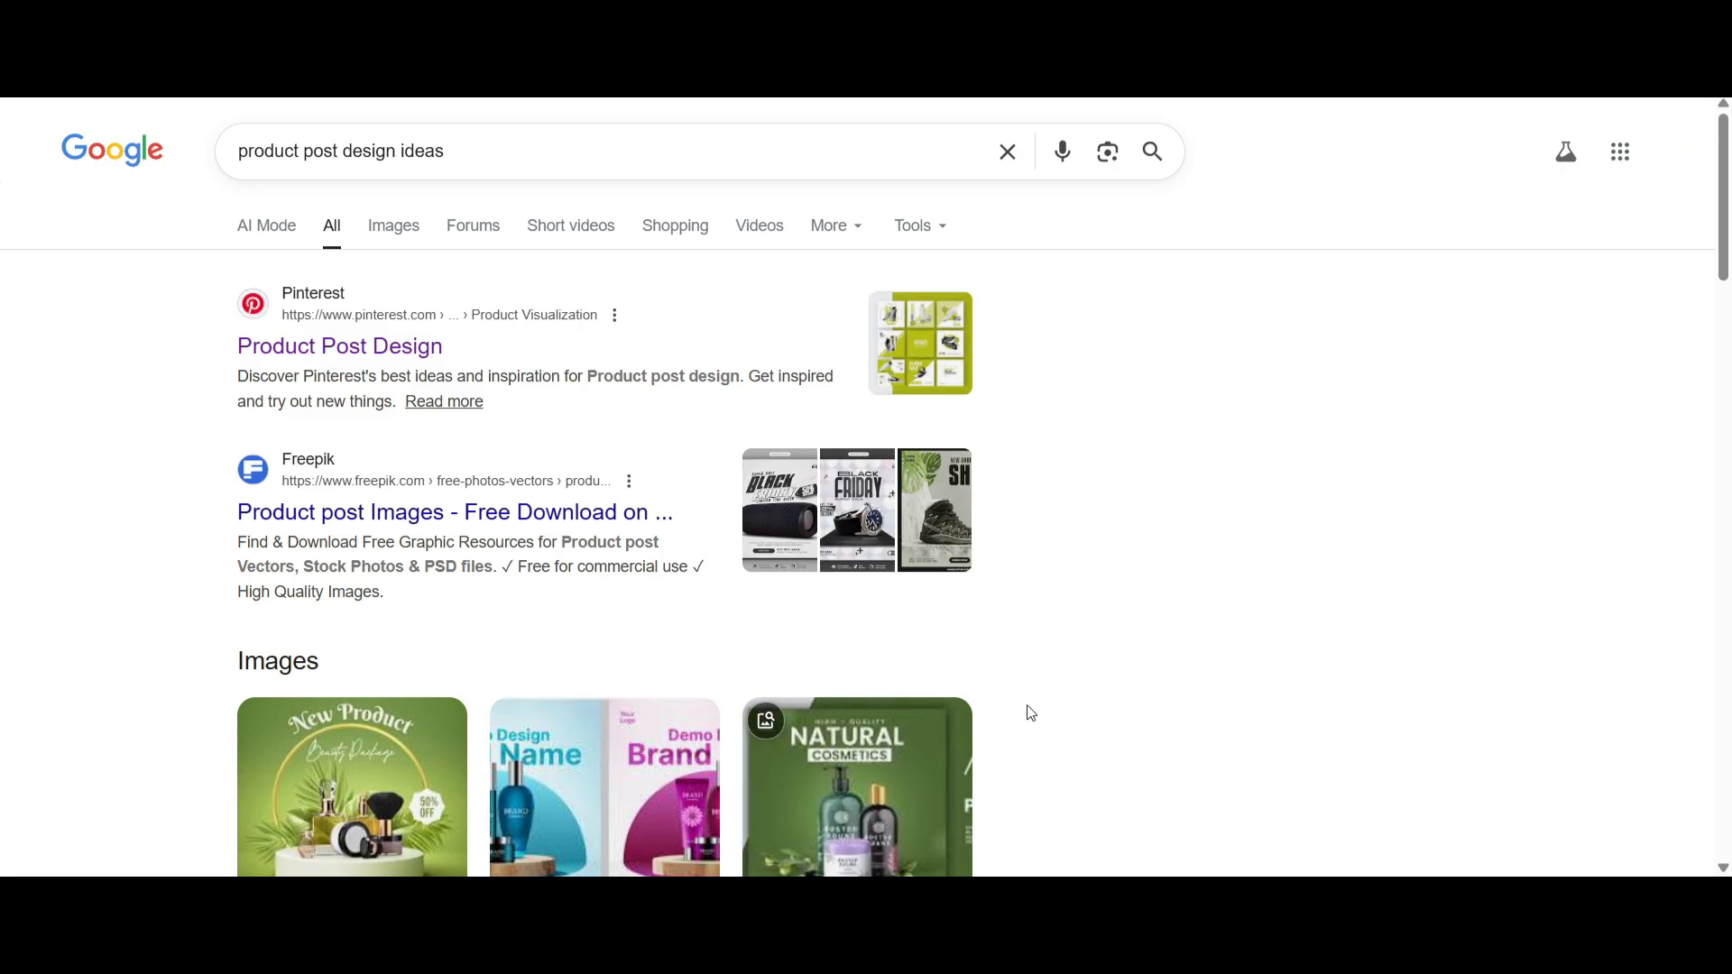
double_click(287, 157)
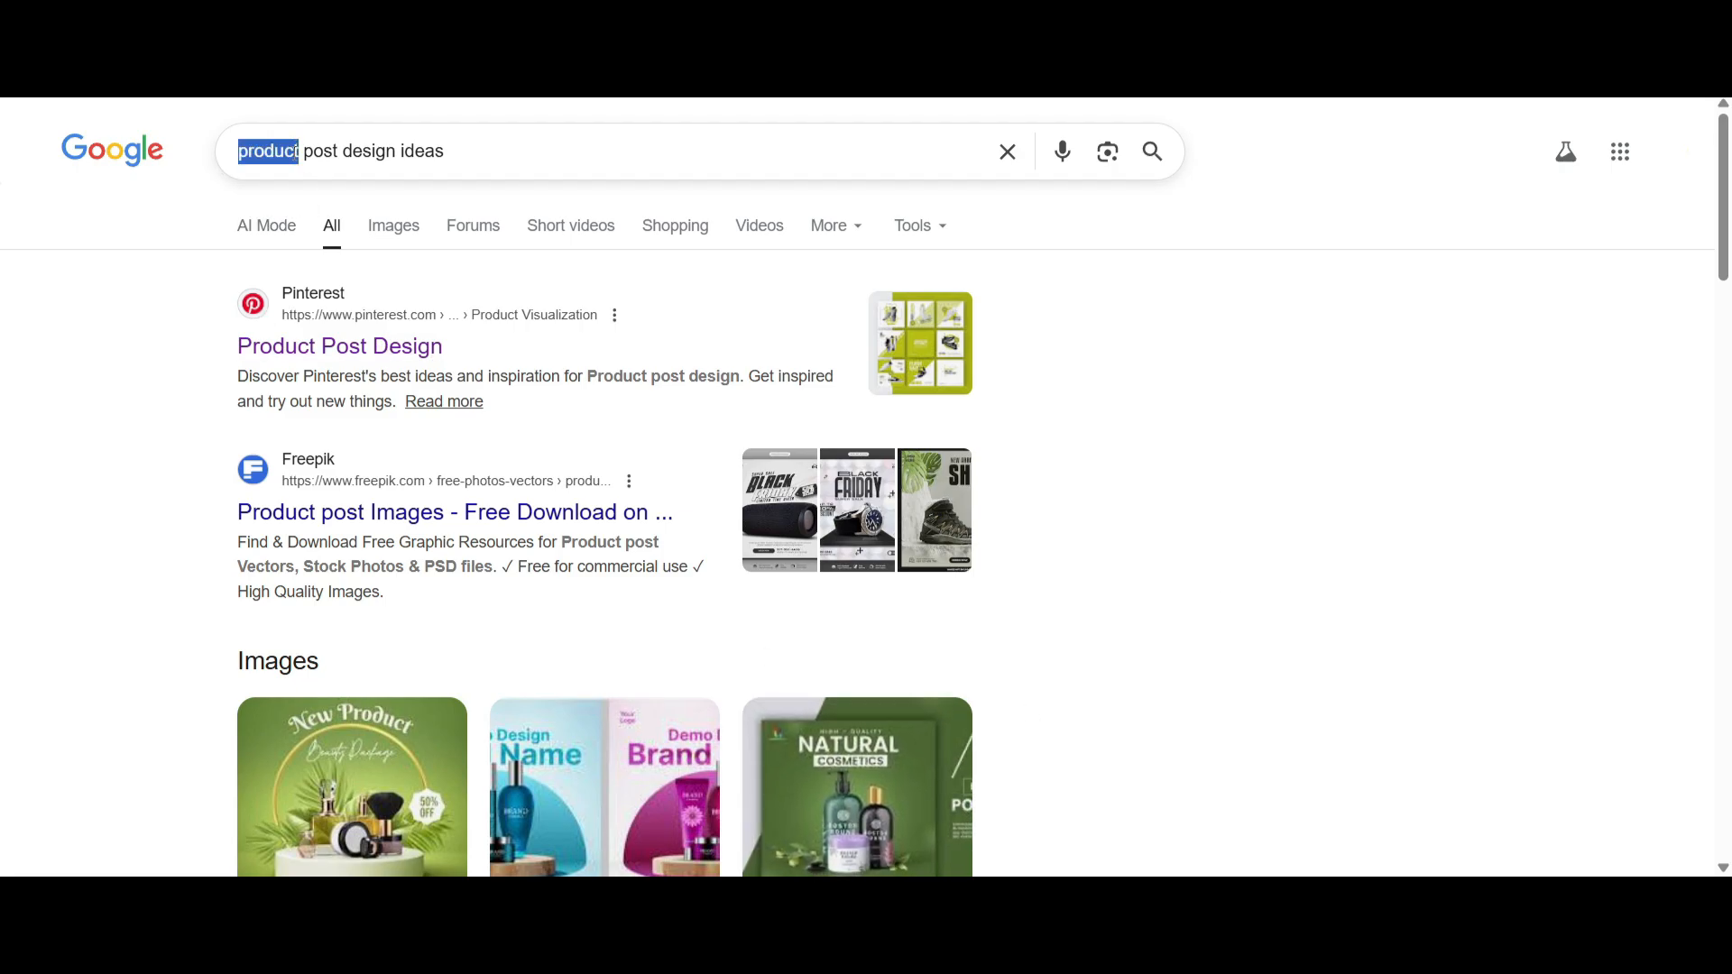
type("parfum")
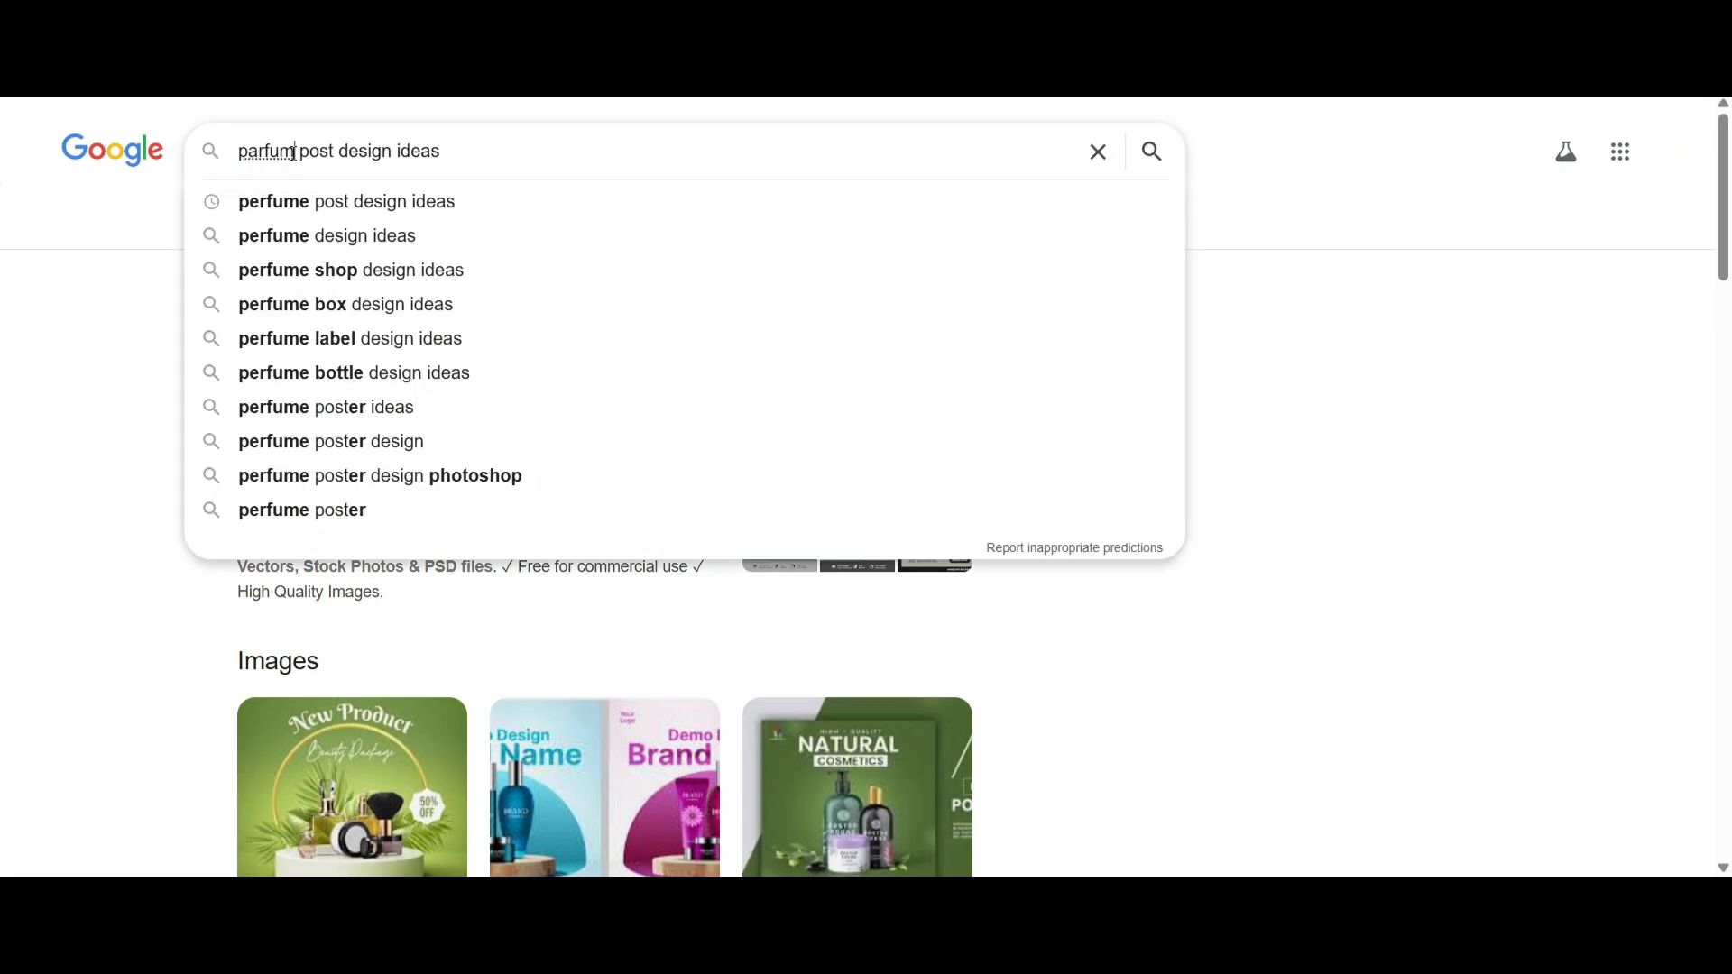
left_click(313, 203)
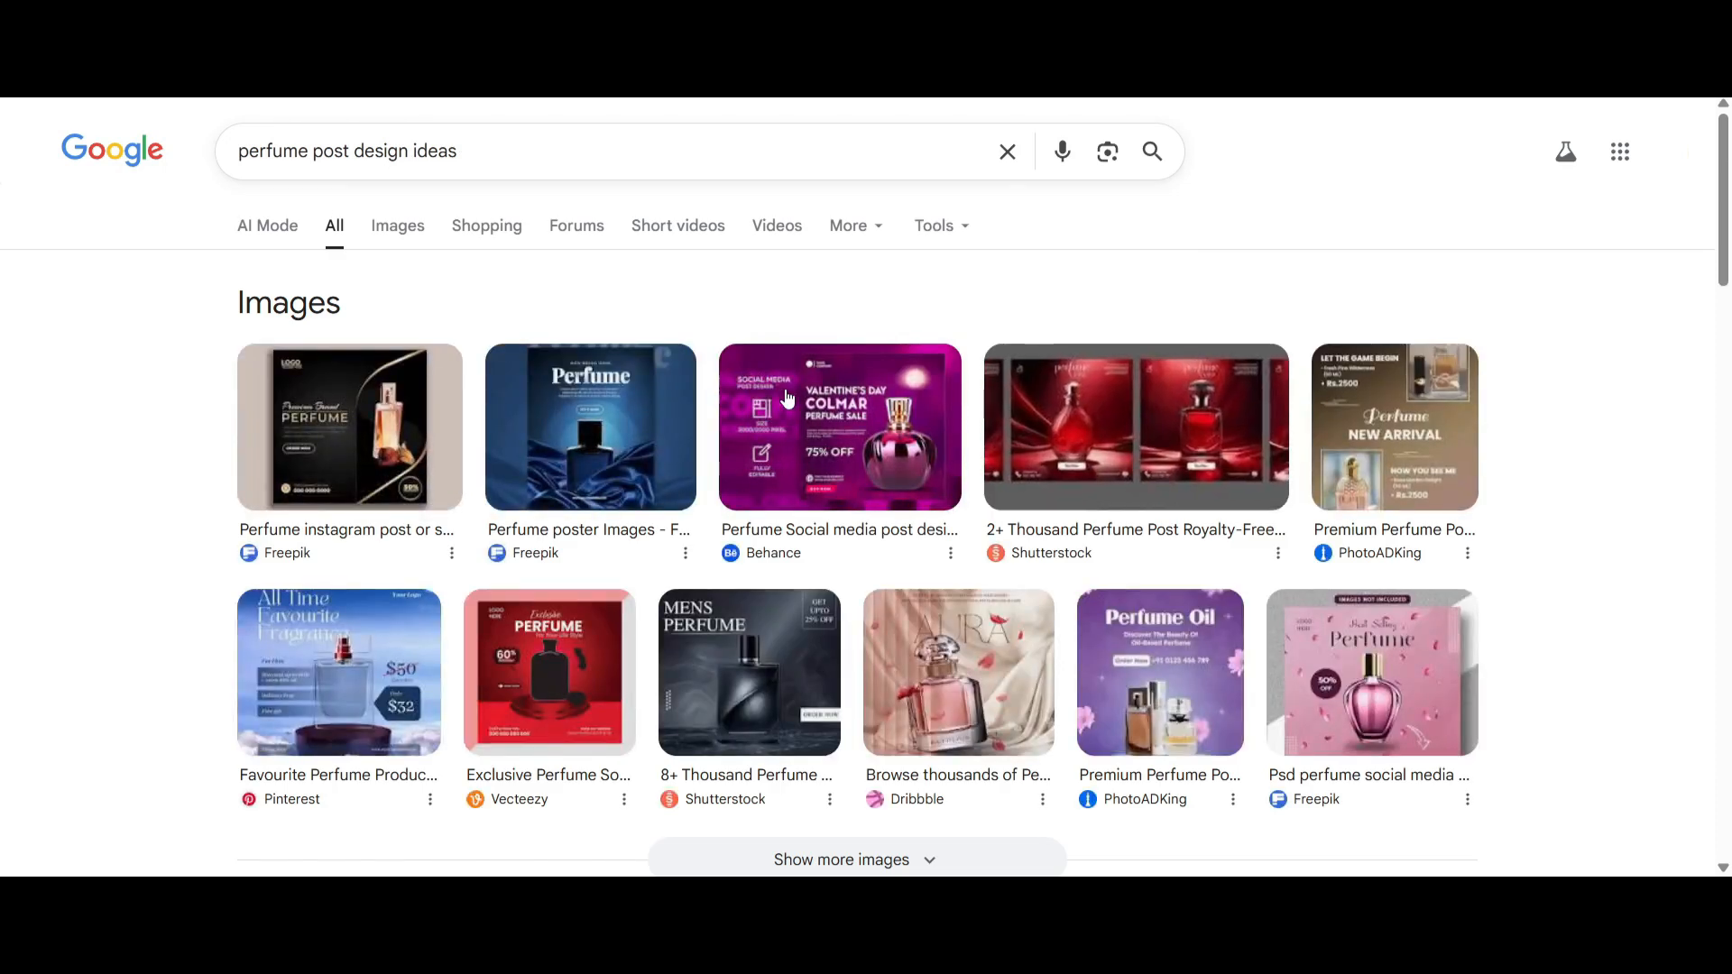
Step: Open the Pinterest result "Perfume Social Media Design" from the search results
scroll(1172, 712, "down", 3)
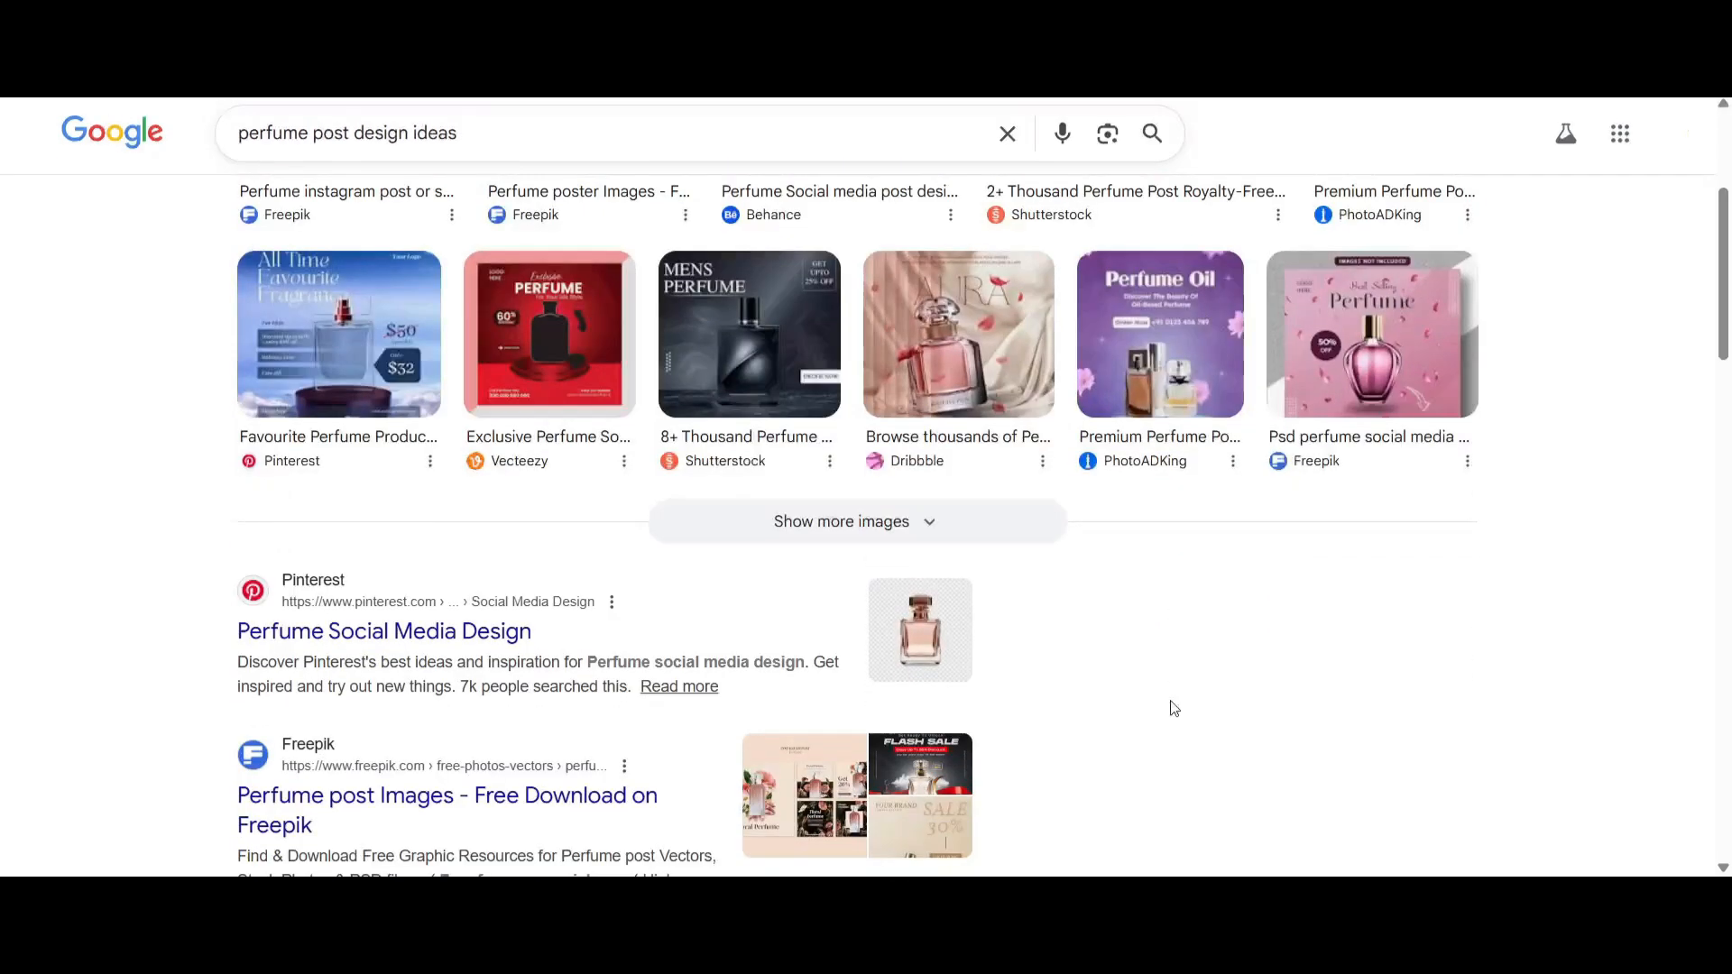
scroll(1037, 631, "down", 1)
left_click(415, 530)
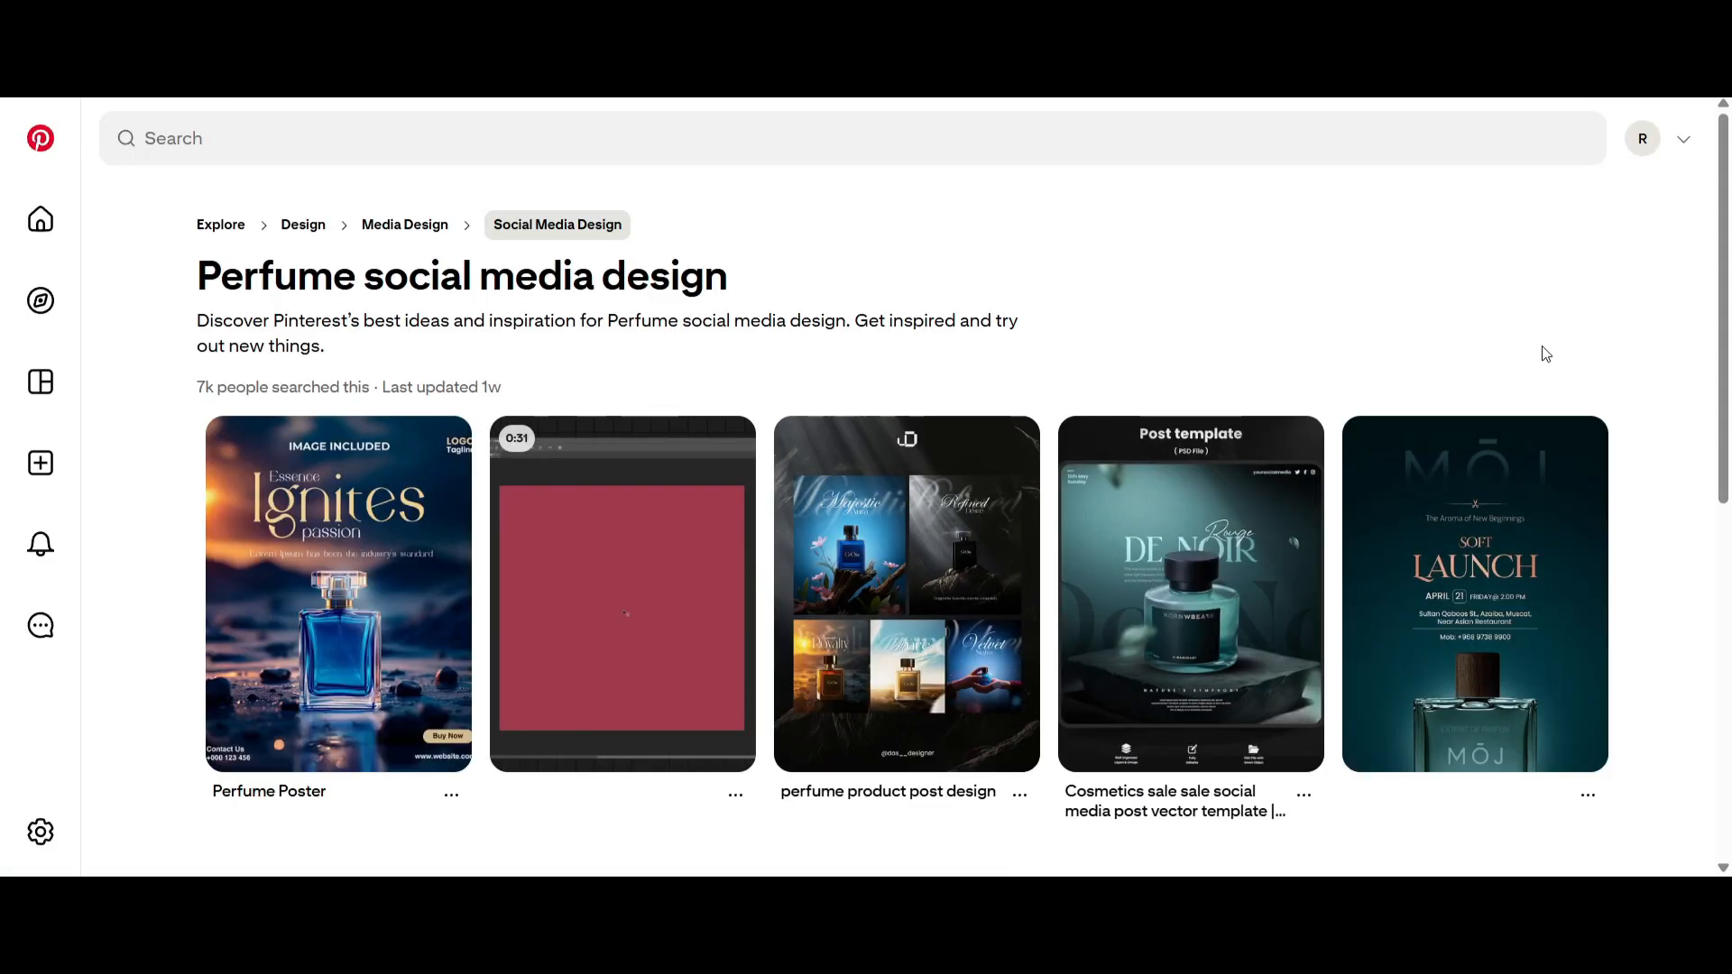
Step: Browse the perfume designs and download the green citrus perfume pin "create such graphics using AI" as a reference image
scroll(1544, 360, "down", 4)
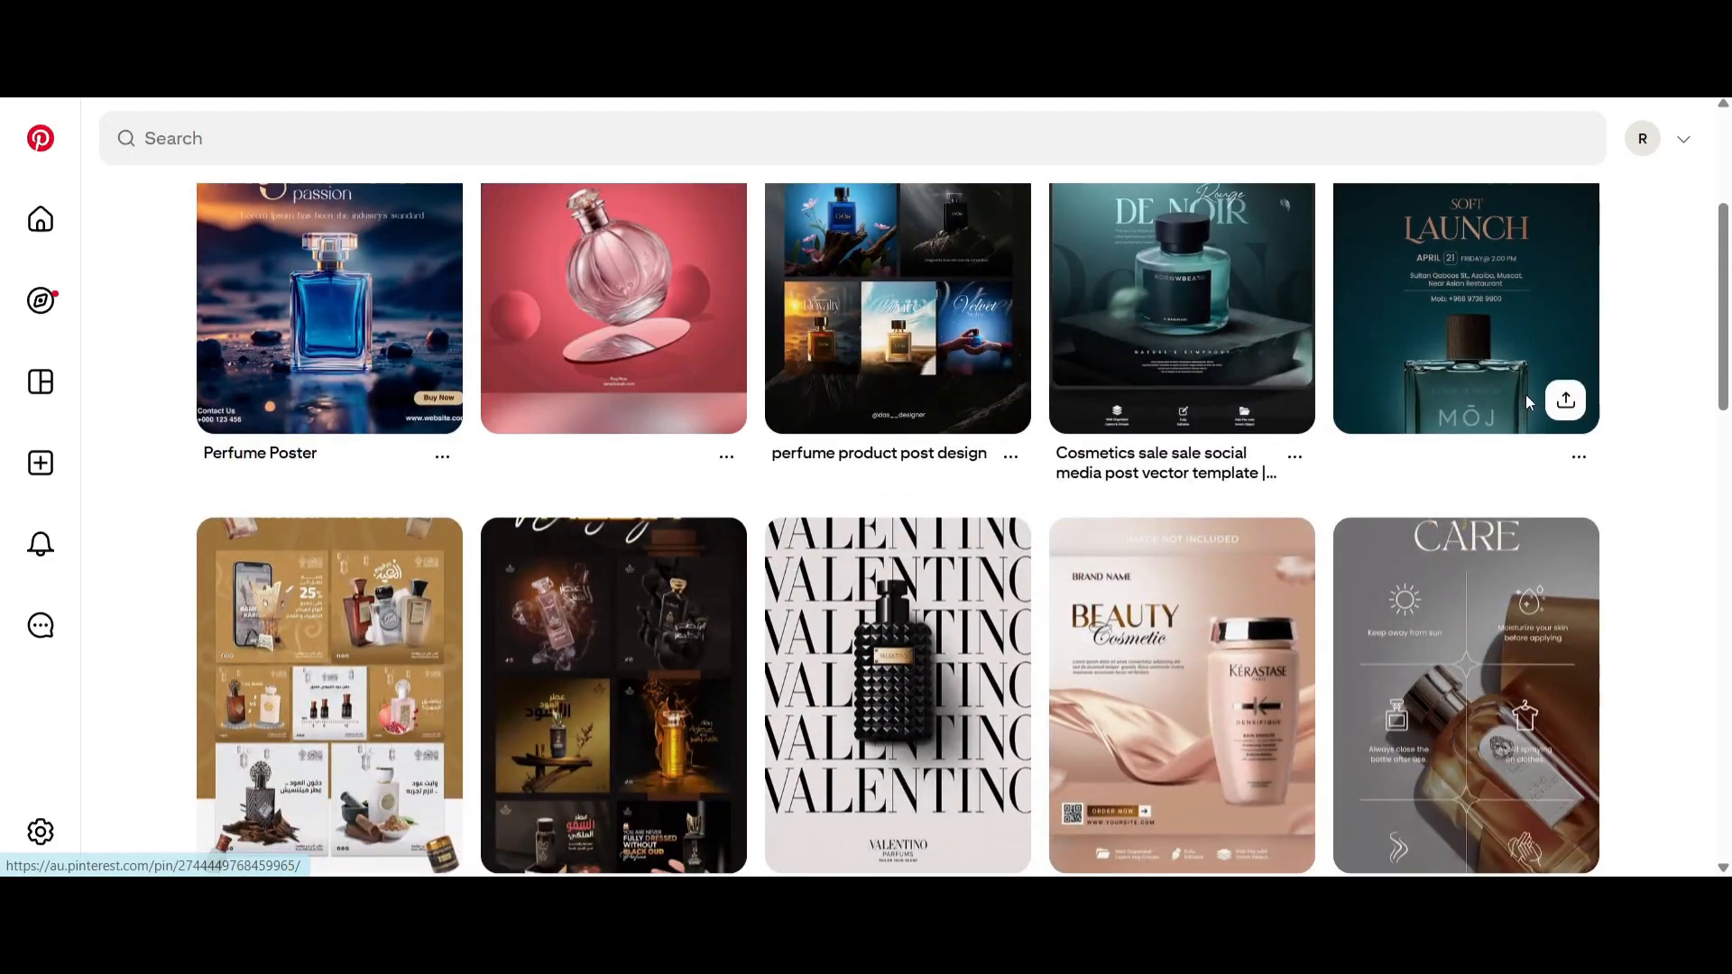
scroll(386, 336, "up", 2)
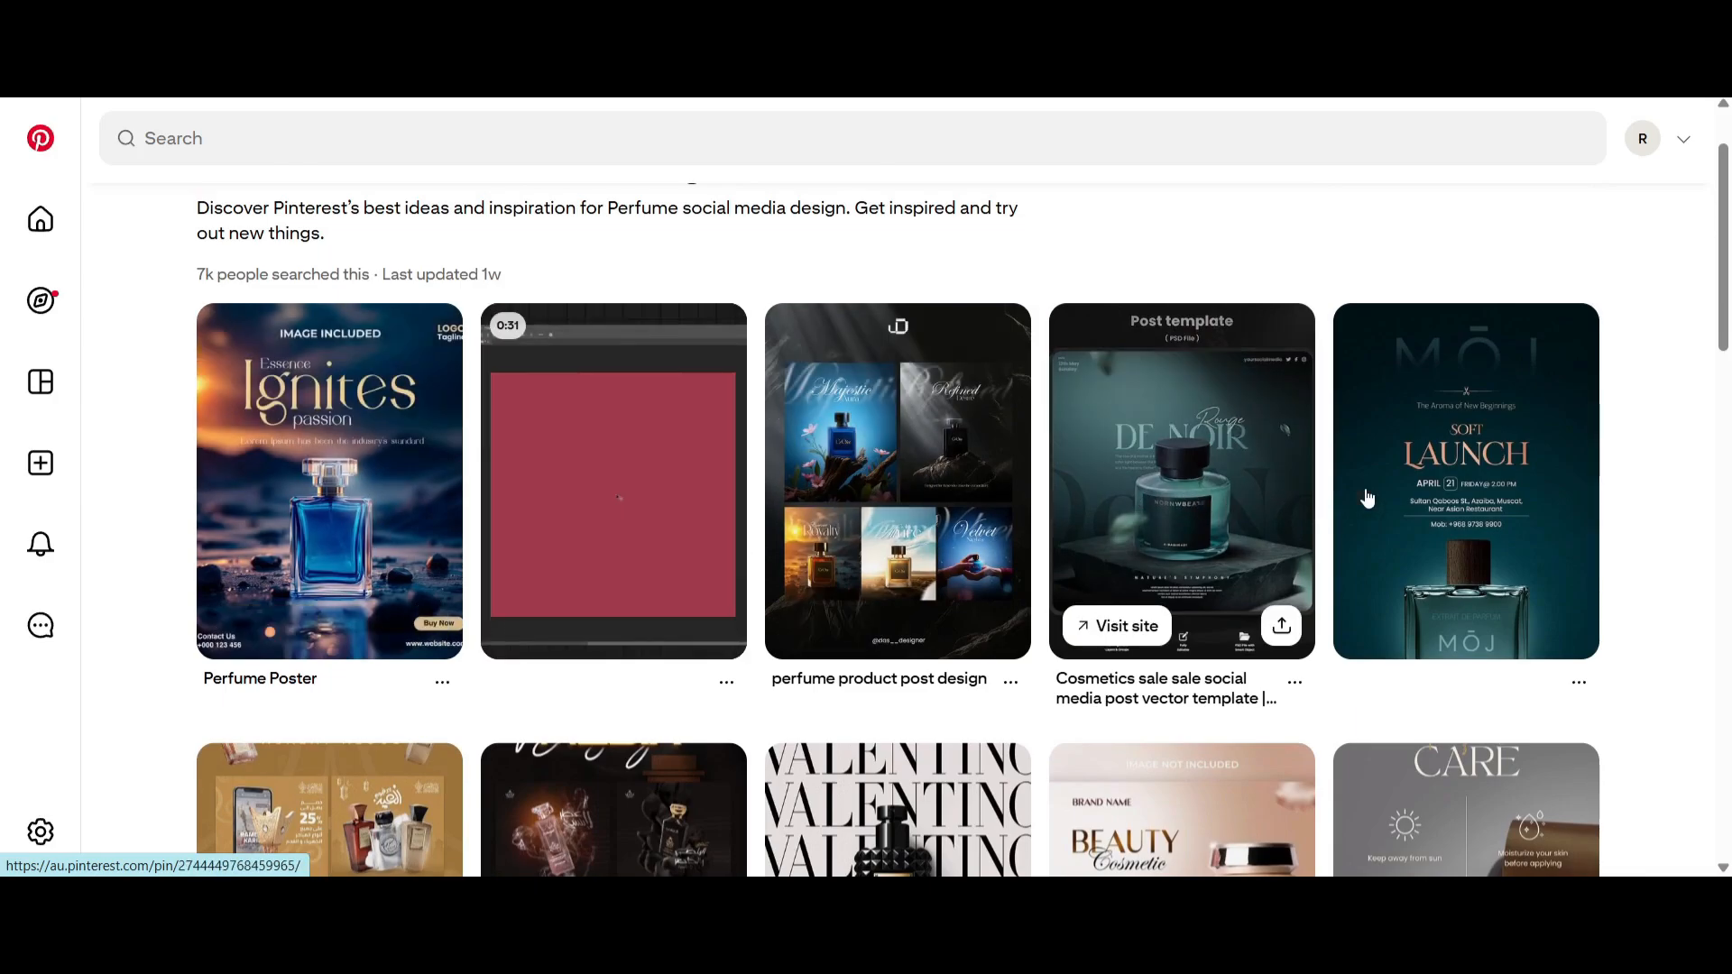
scroll(1400, 495, "down", 1)
scroll(1400, 494, "down", 4)
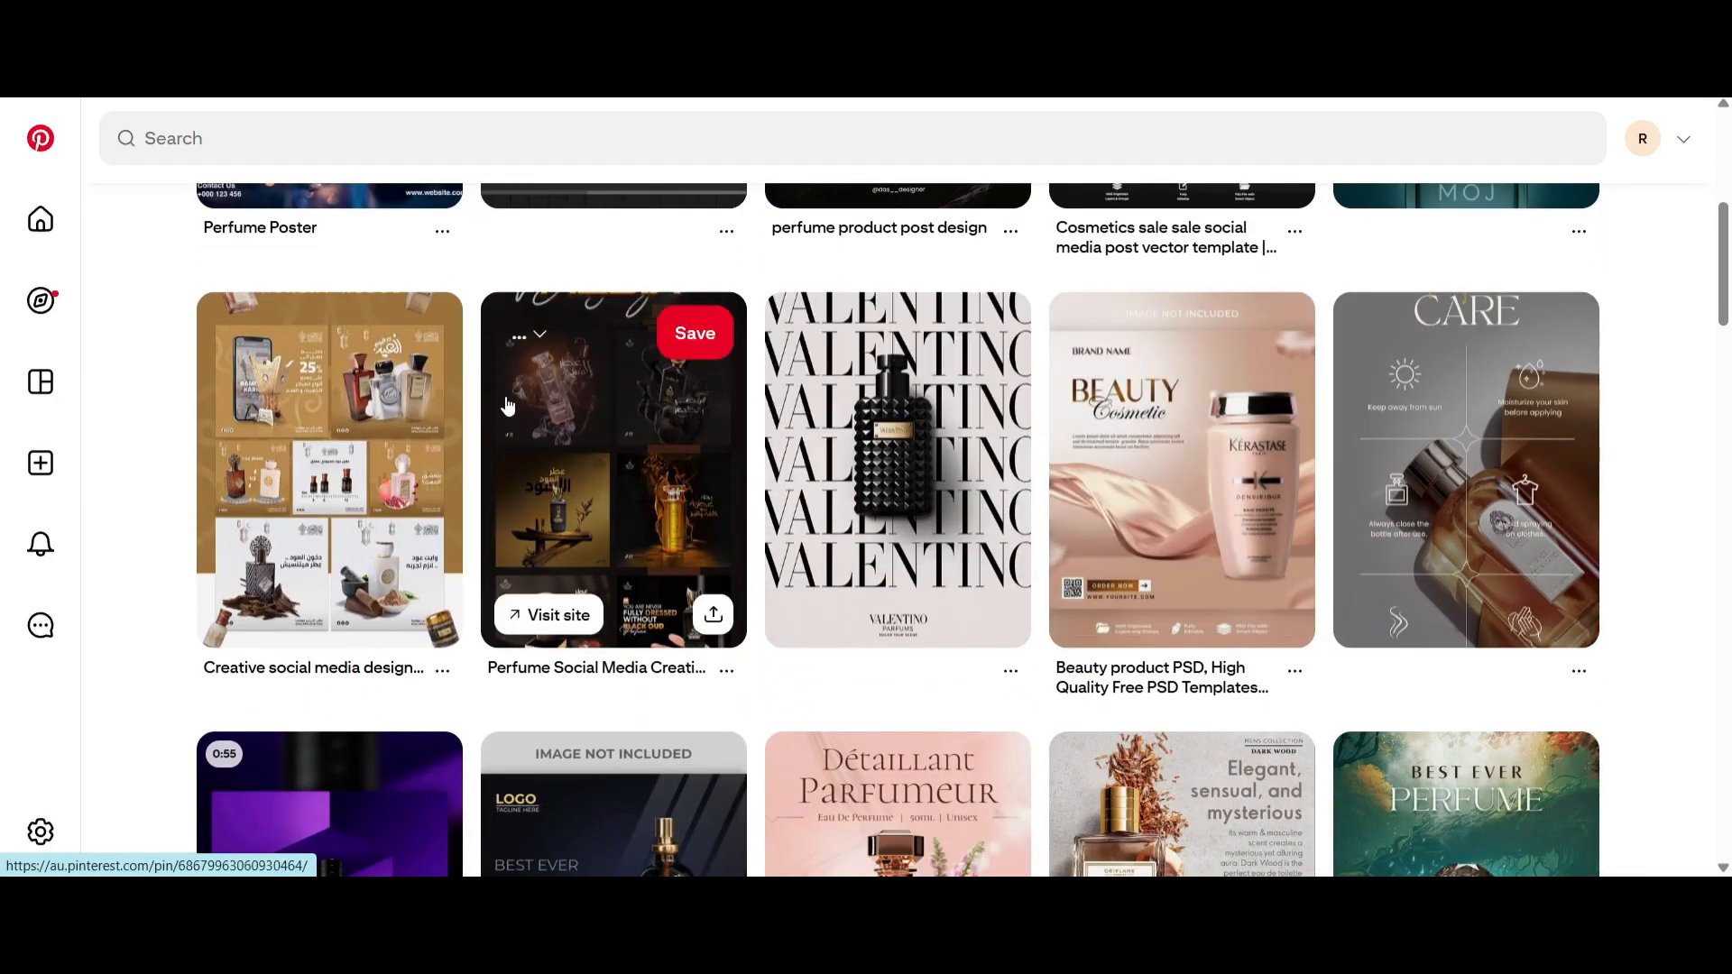
scroll(507, 406, "down", 4)
scroll(507, 406, "down", 5)
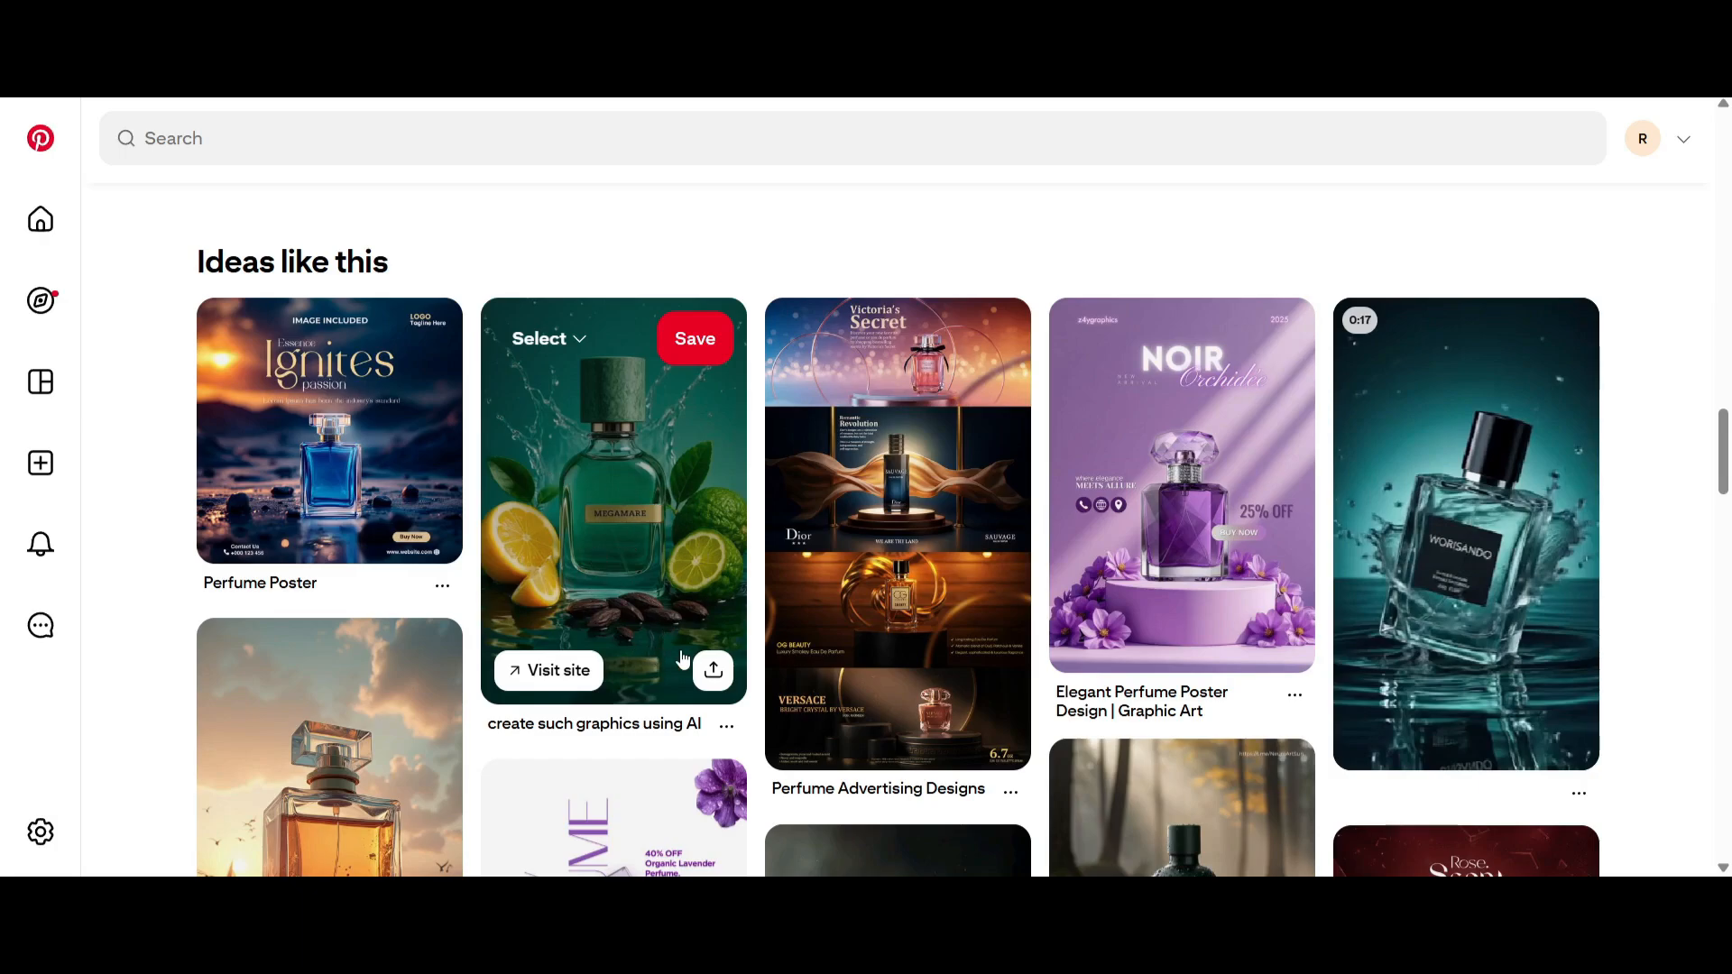
left_click(729, 727)
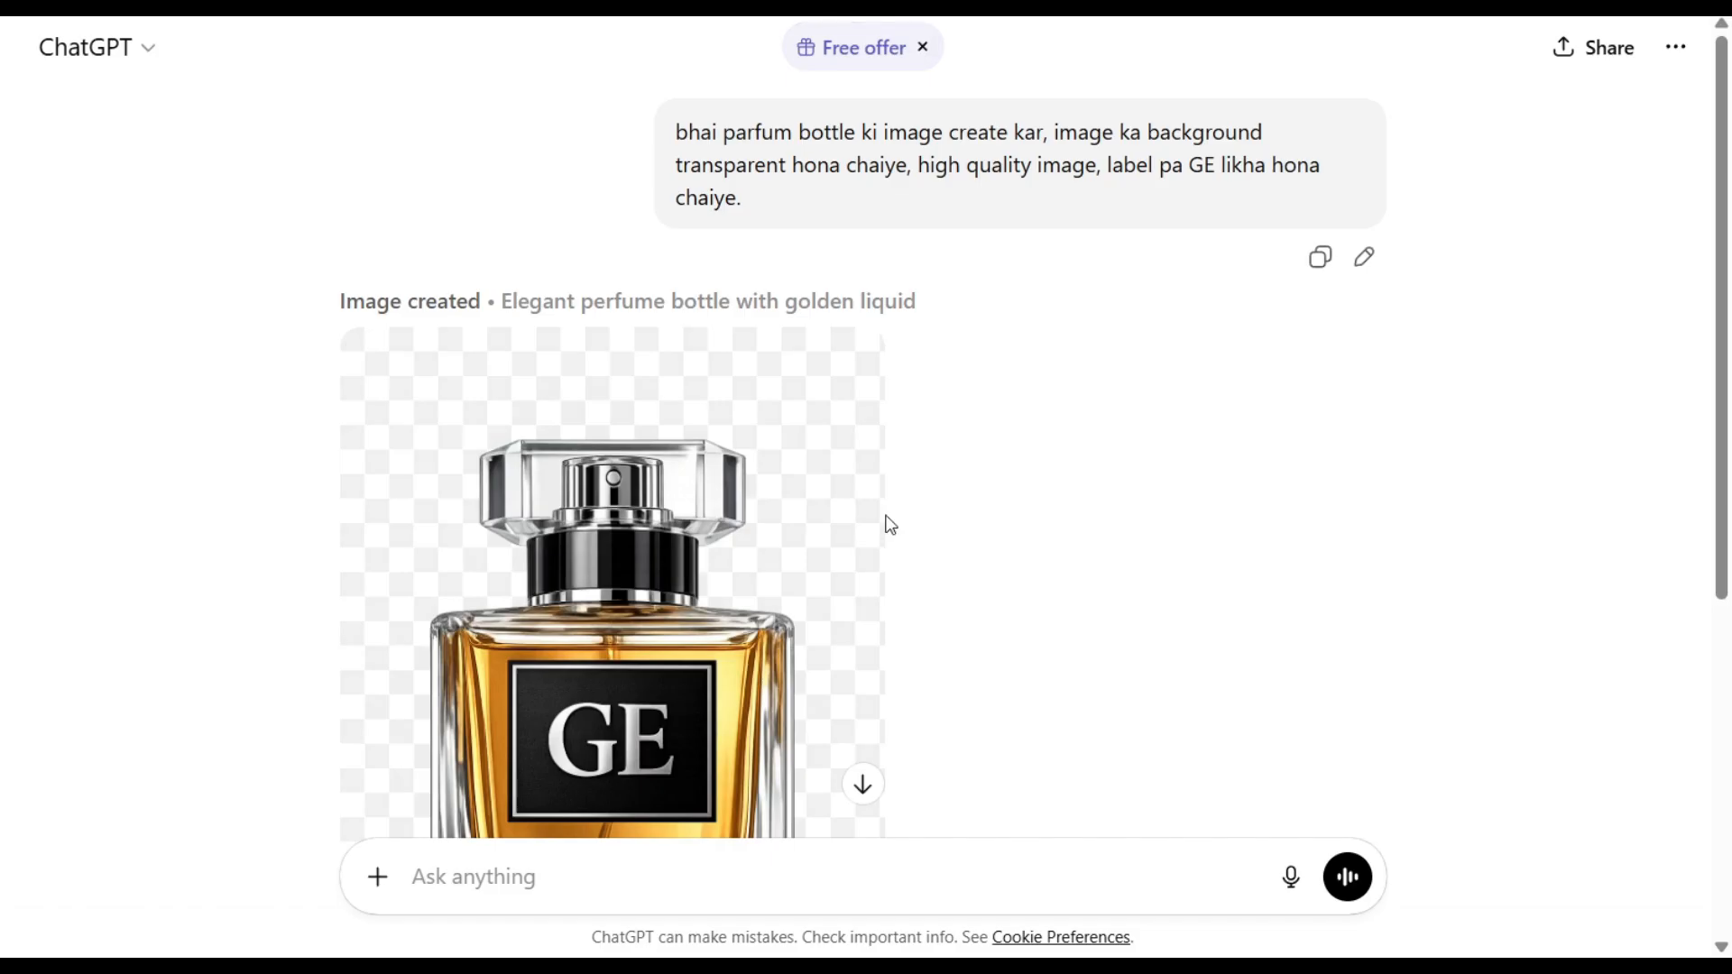
Step: Switch to ChatGPT and download the generated GE perfume bottle image
scroll(888, 520, "down", 5)
scroll(890, 514, "up", 3)
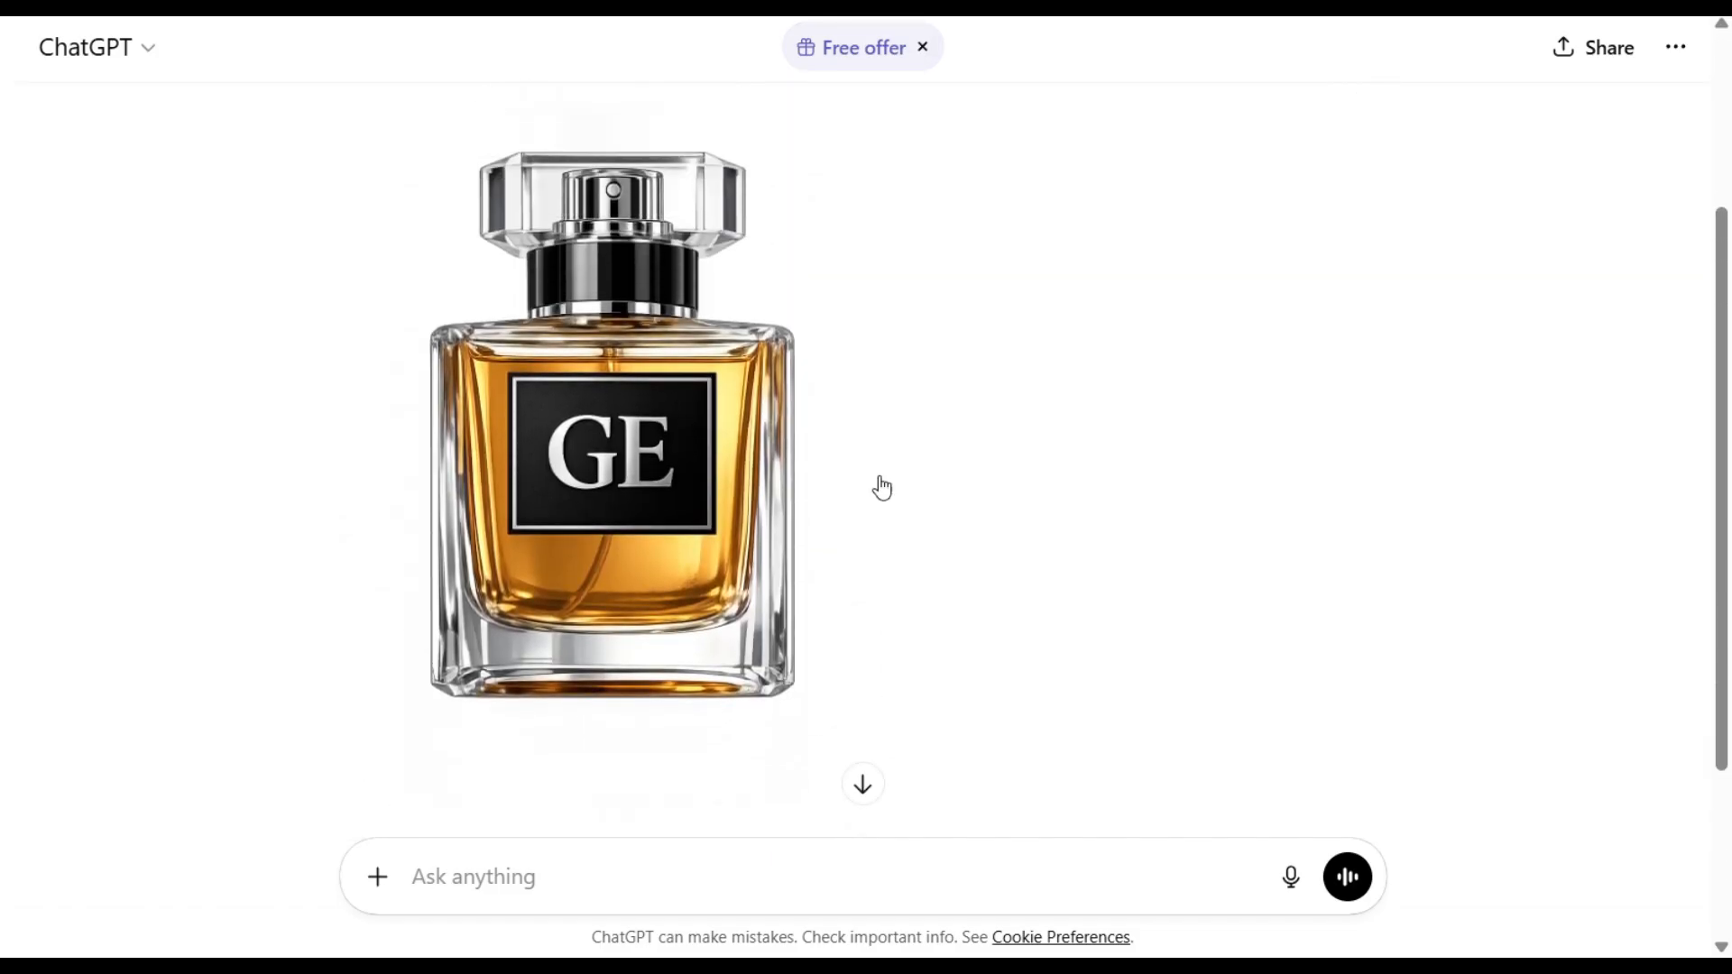
mouse_move(630, 560)
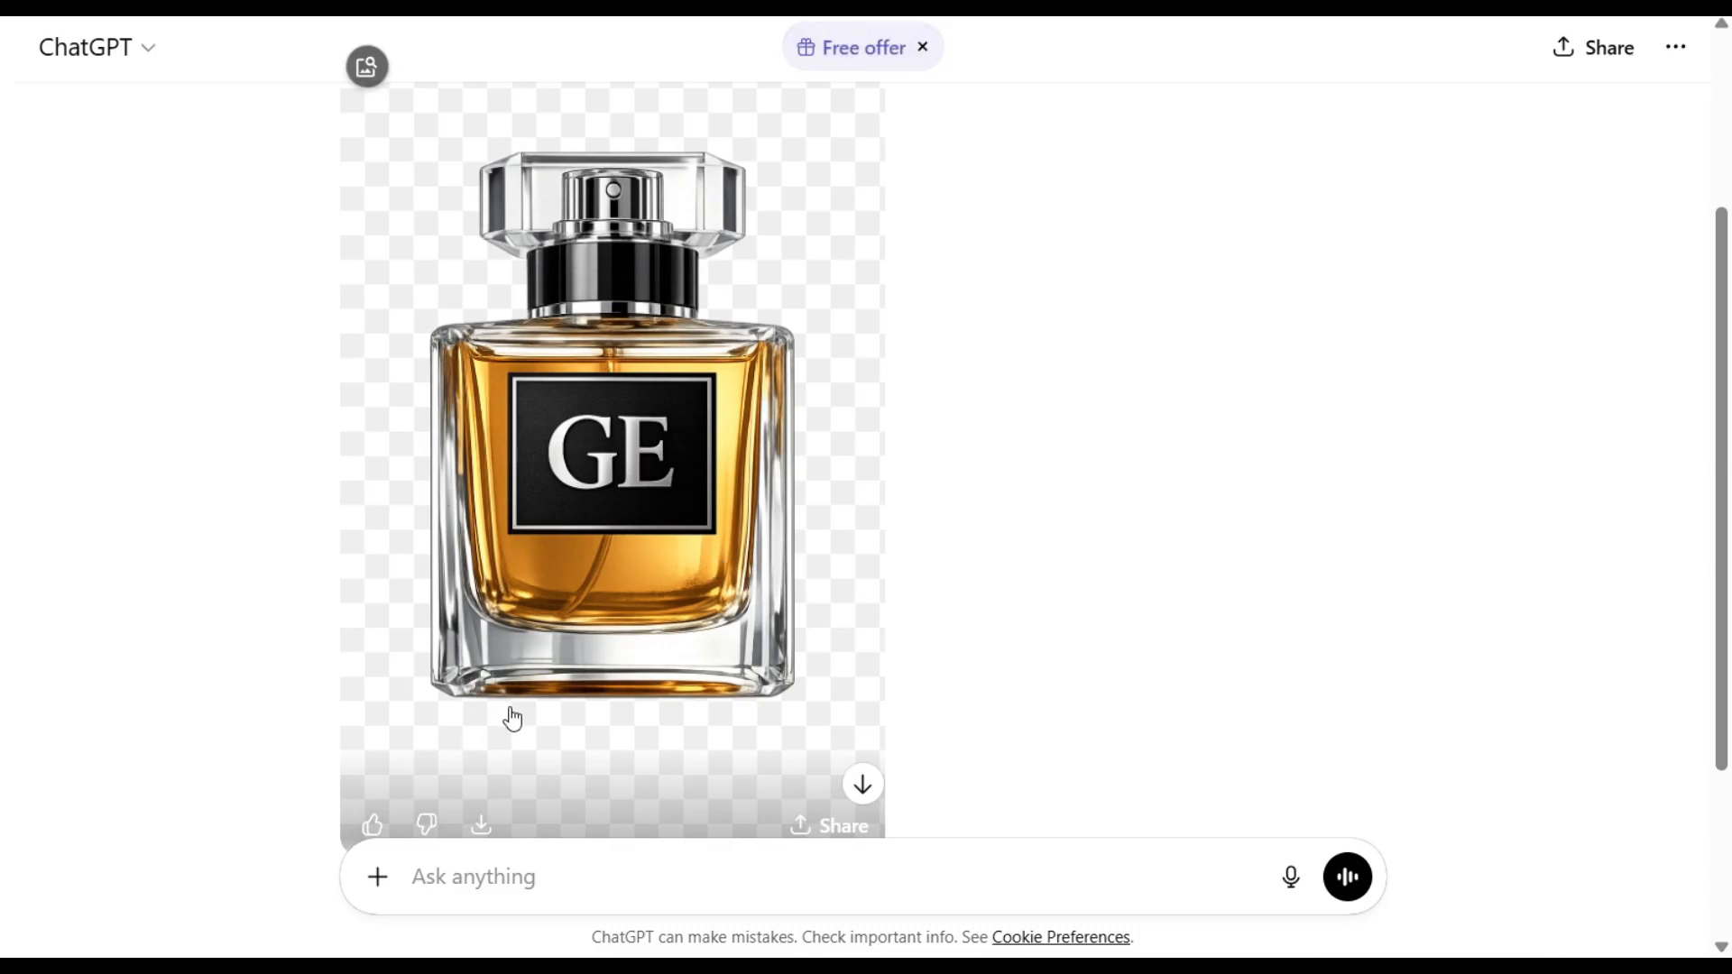
left_click(484, 823)
scroll(491, 757, "down", 2)
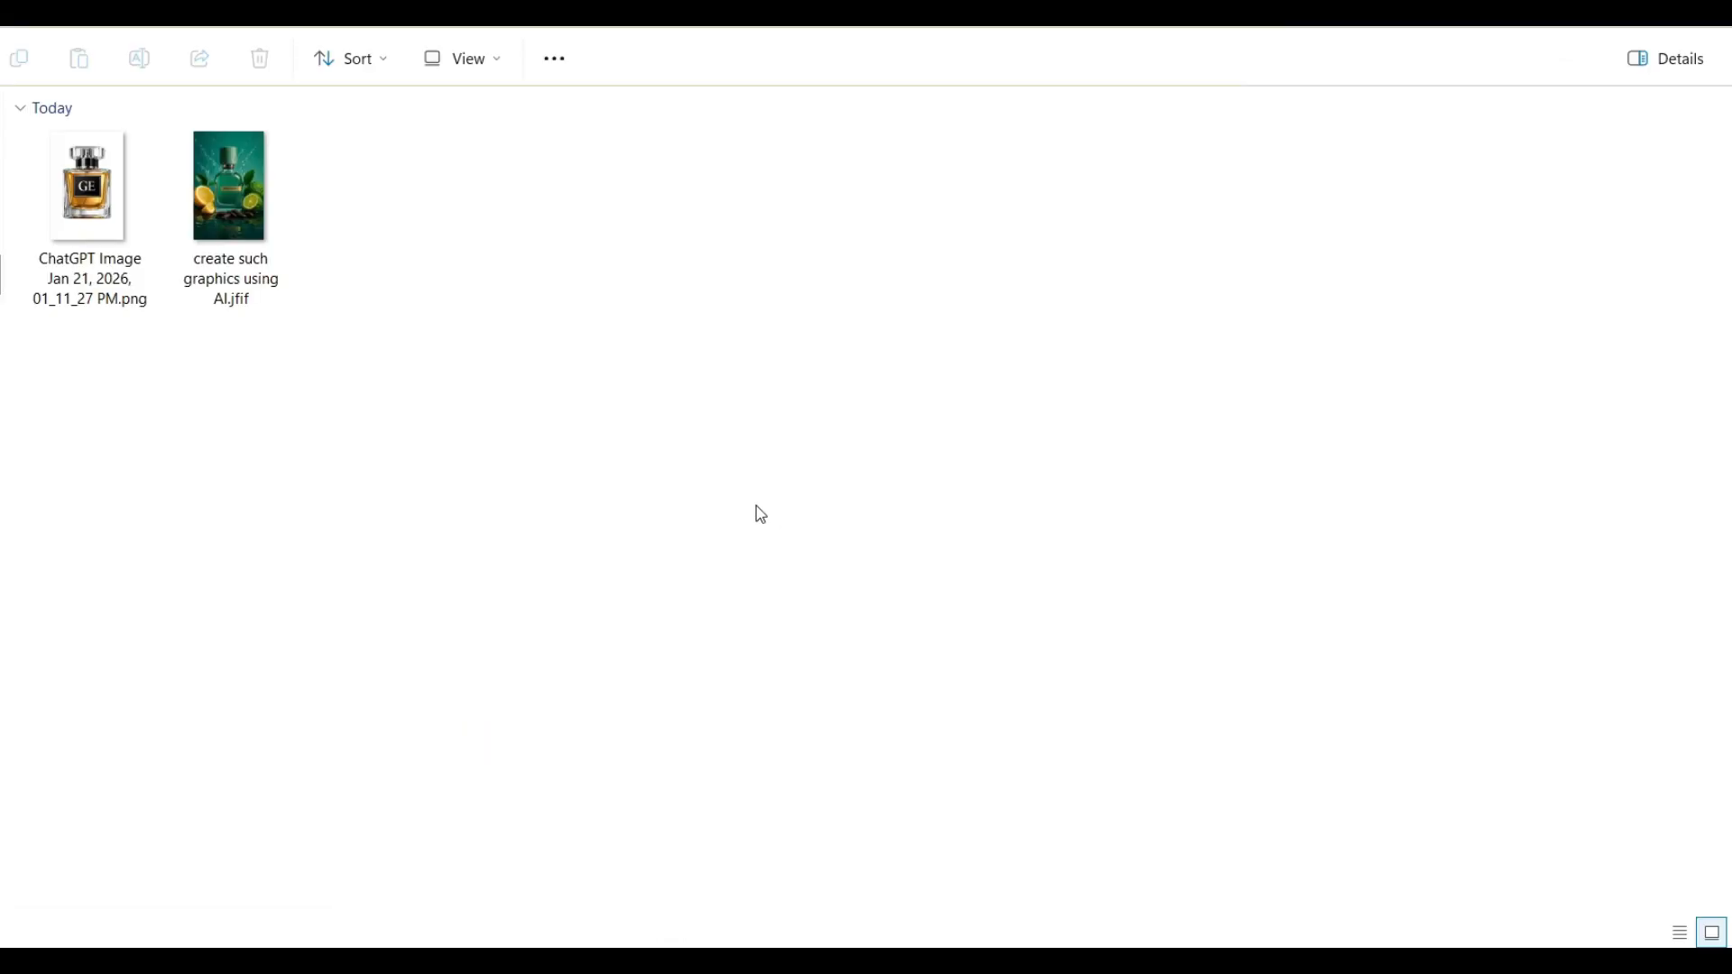
Step: In File Explorer, rename the downloaded ChatGPT perfume bottle image as product
left_click(84, 194)
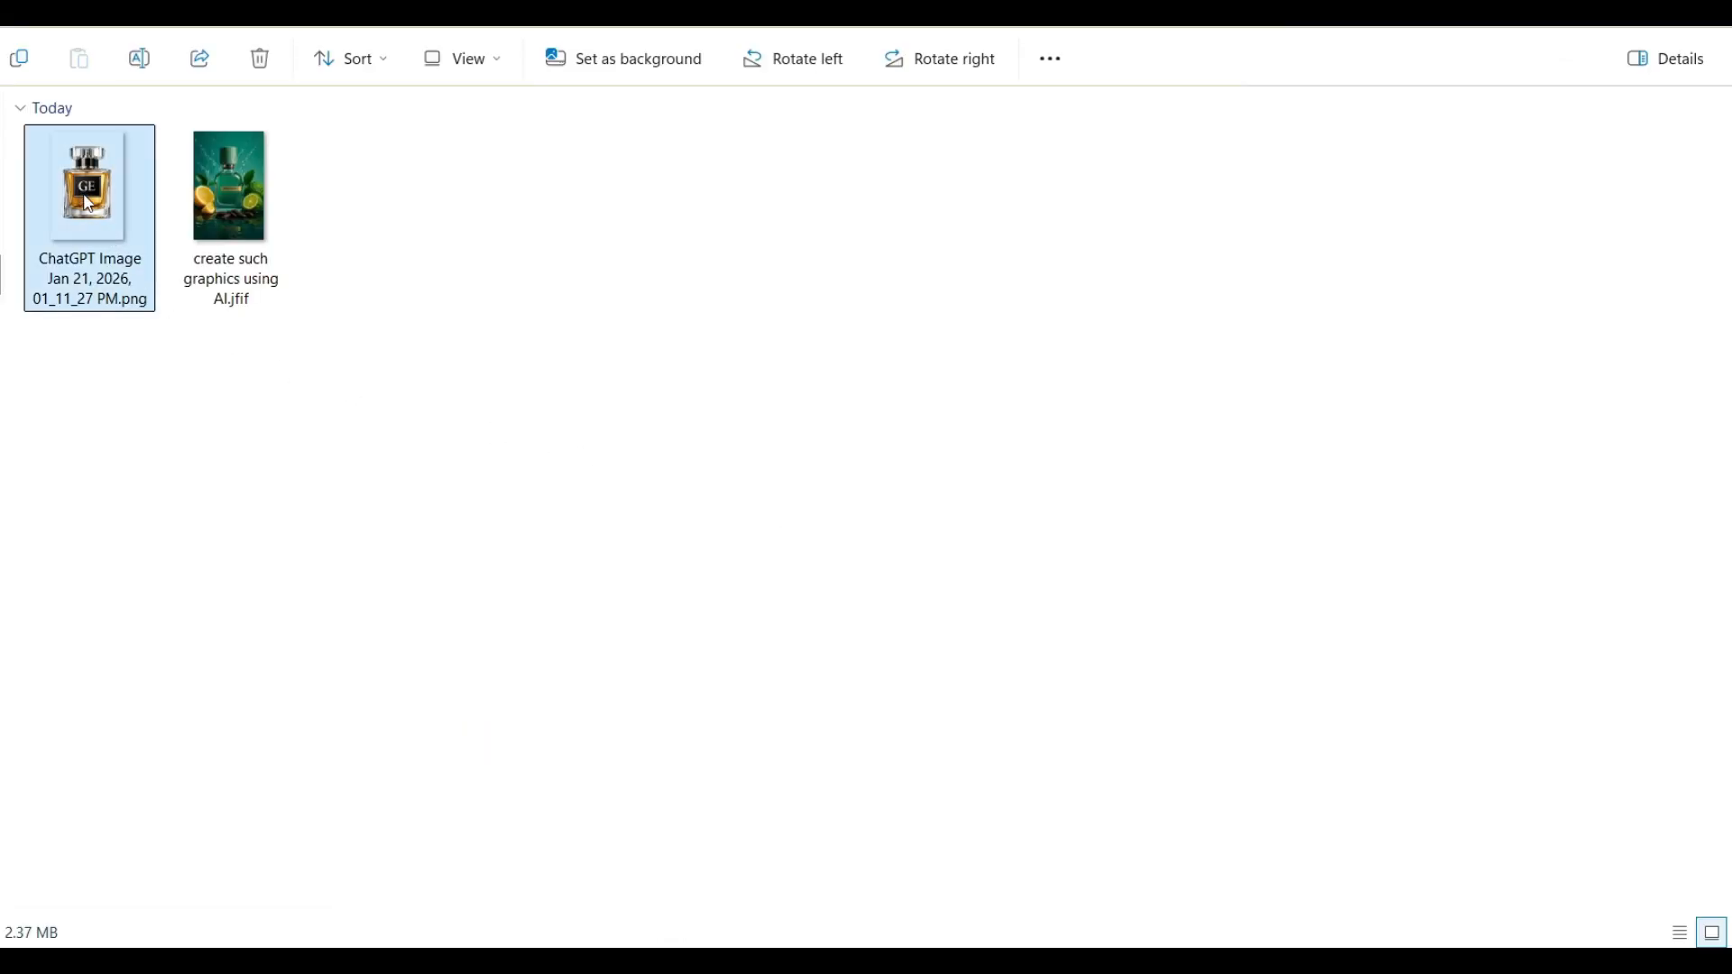
key("F2")
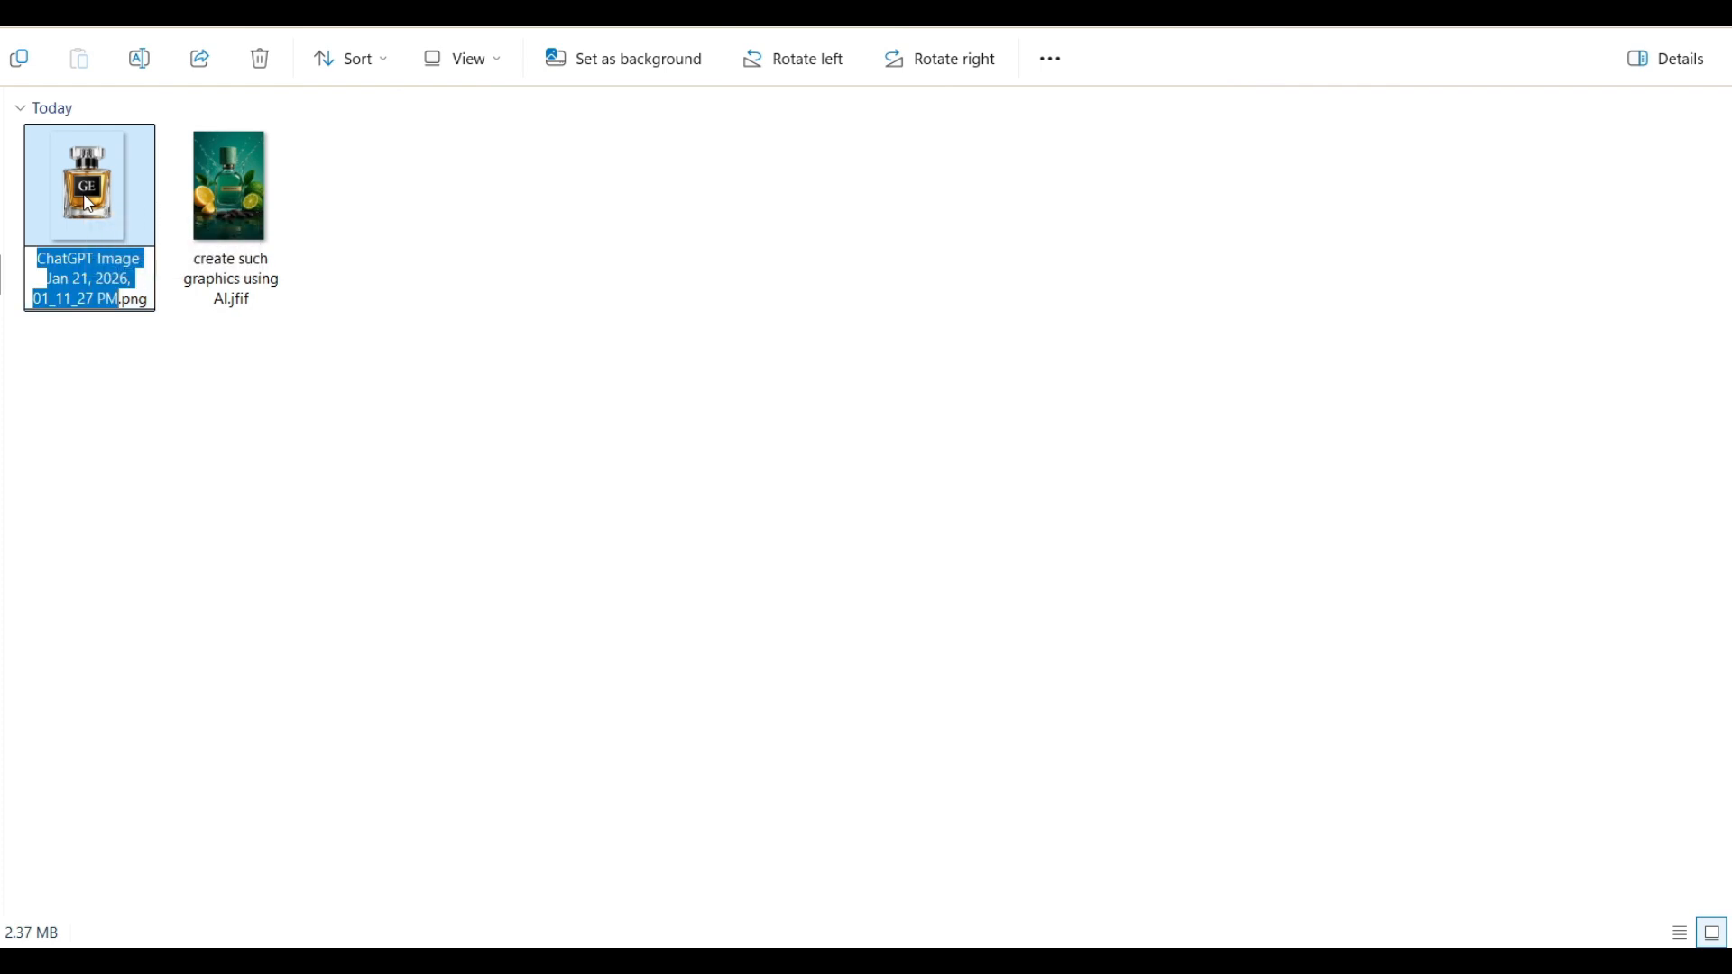
type("product")
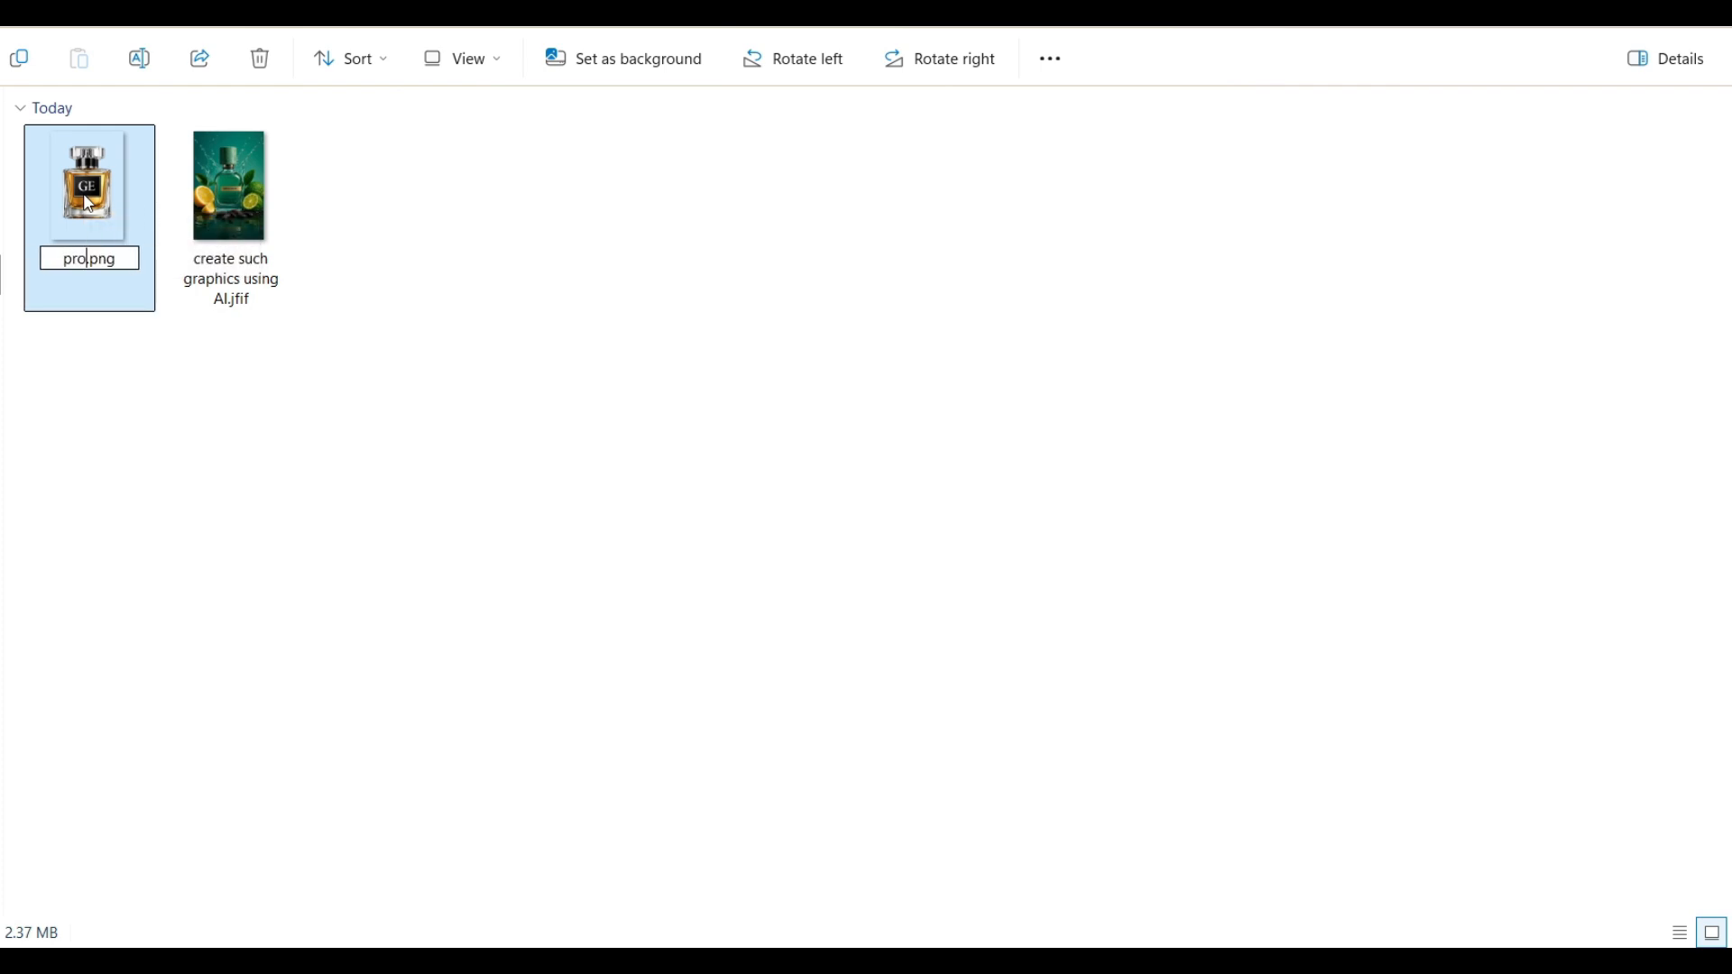
key("Return")
Step: Rename the green perfume image downloaded from Pinterest as reference
left_click(267, 202)
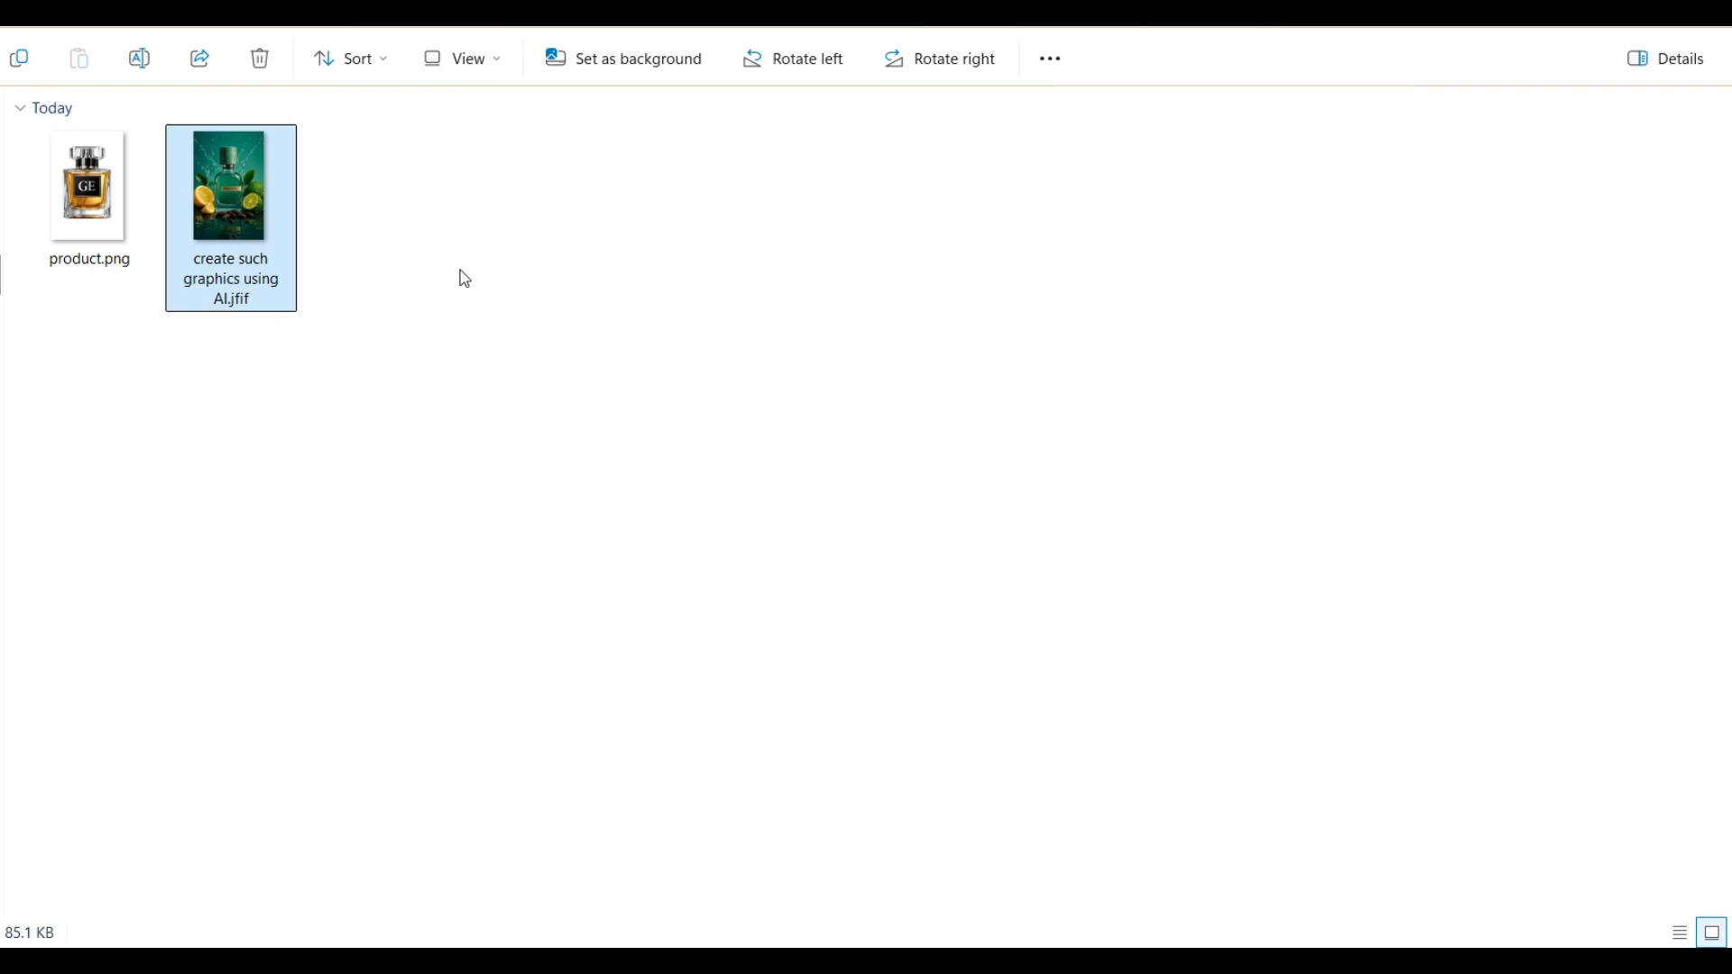
key("F2")
type("reference")
key("Return")
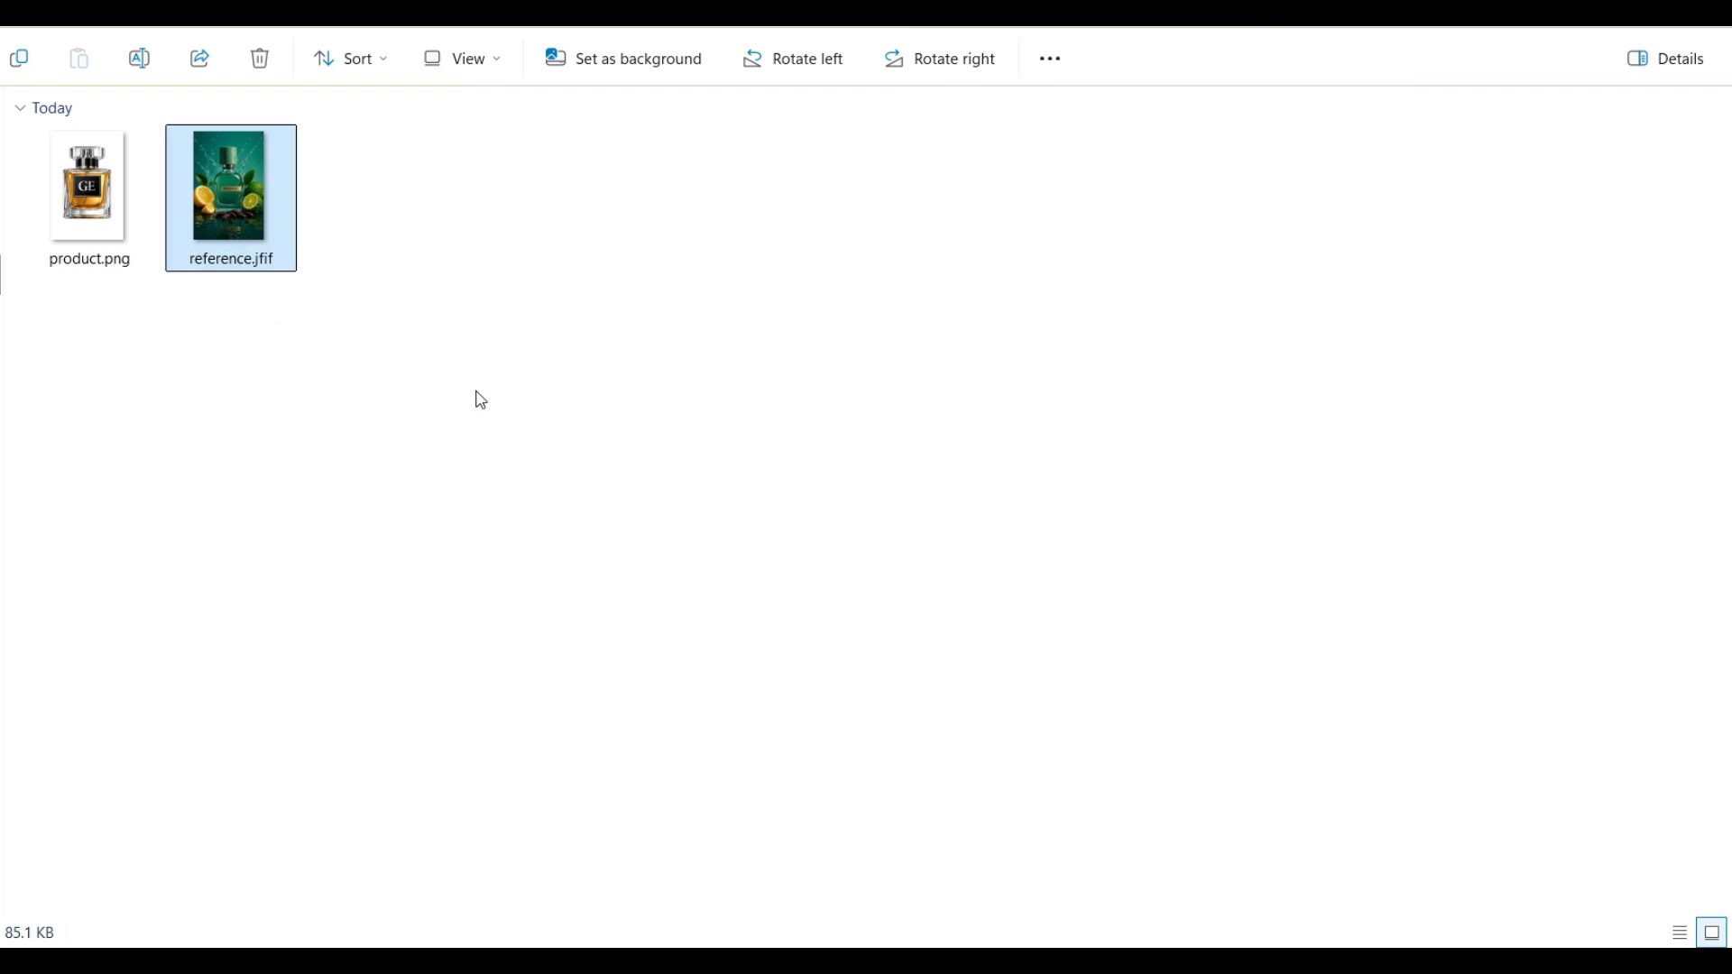
left_click_drag(428, 400, 54, 220)
left_click_drag(132, 408, 90, 196)
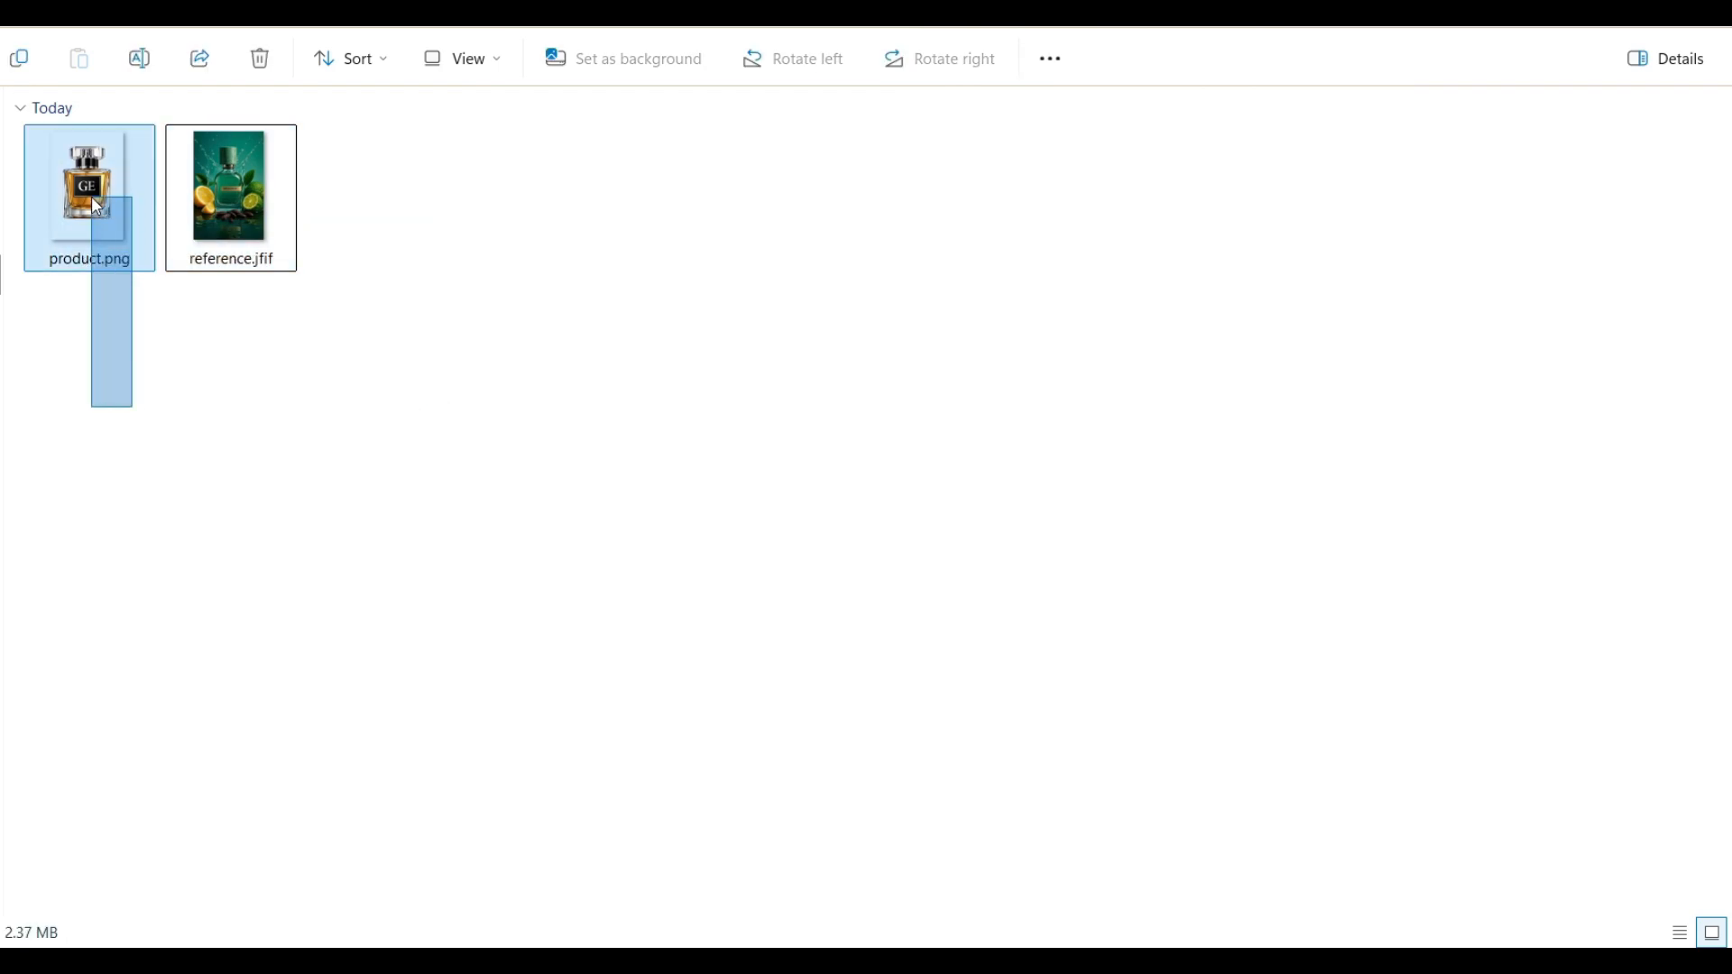
left_click_drag(271, 433, 254, 157)
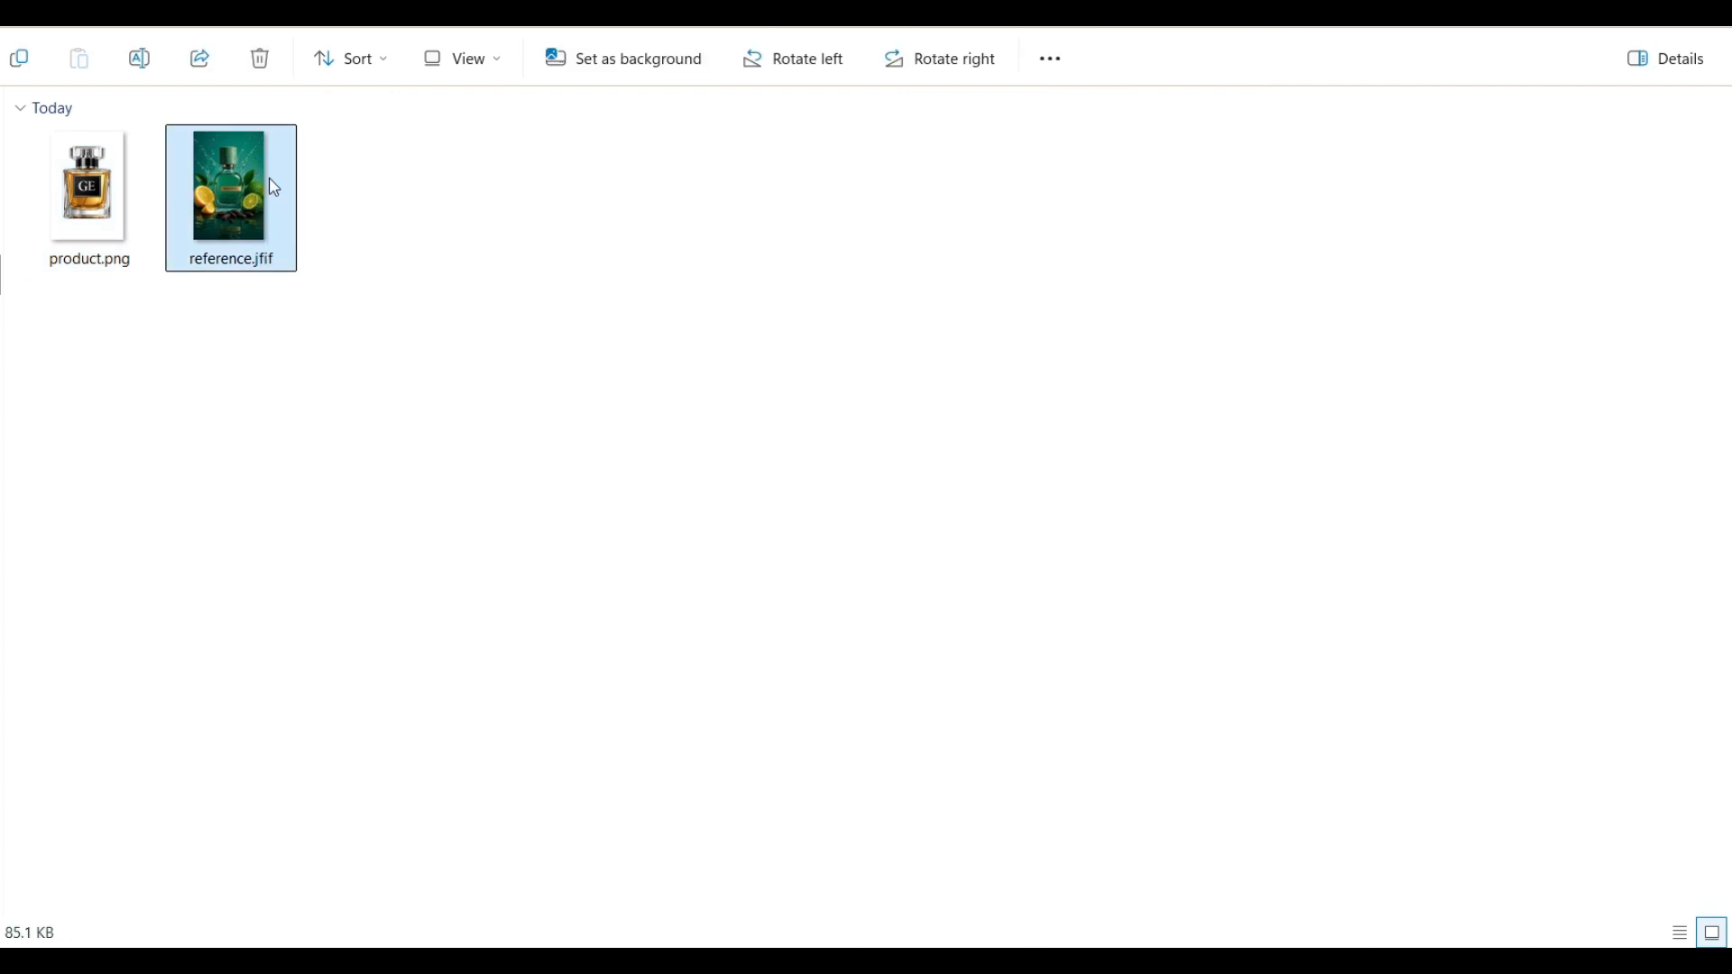
left_click(415, 300)
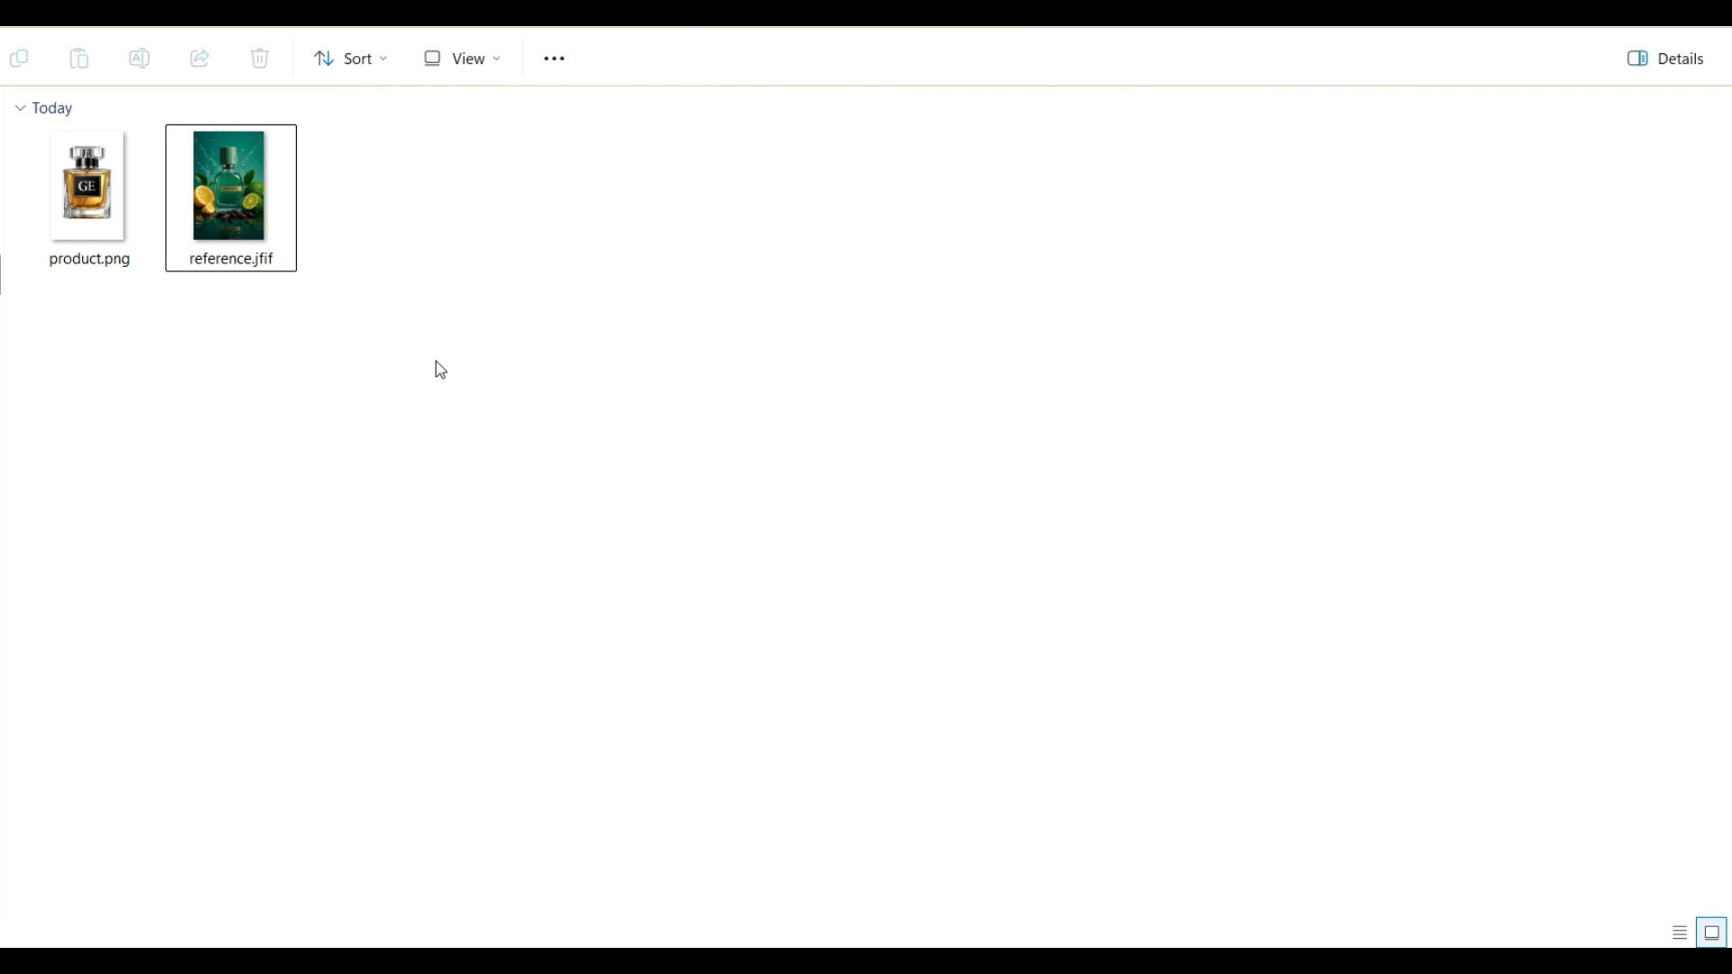
left_click_drag(435, 362, 72, 144)
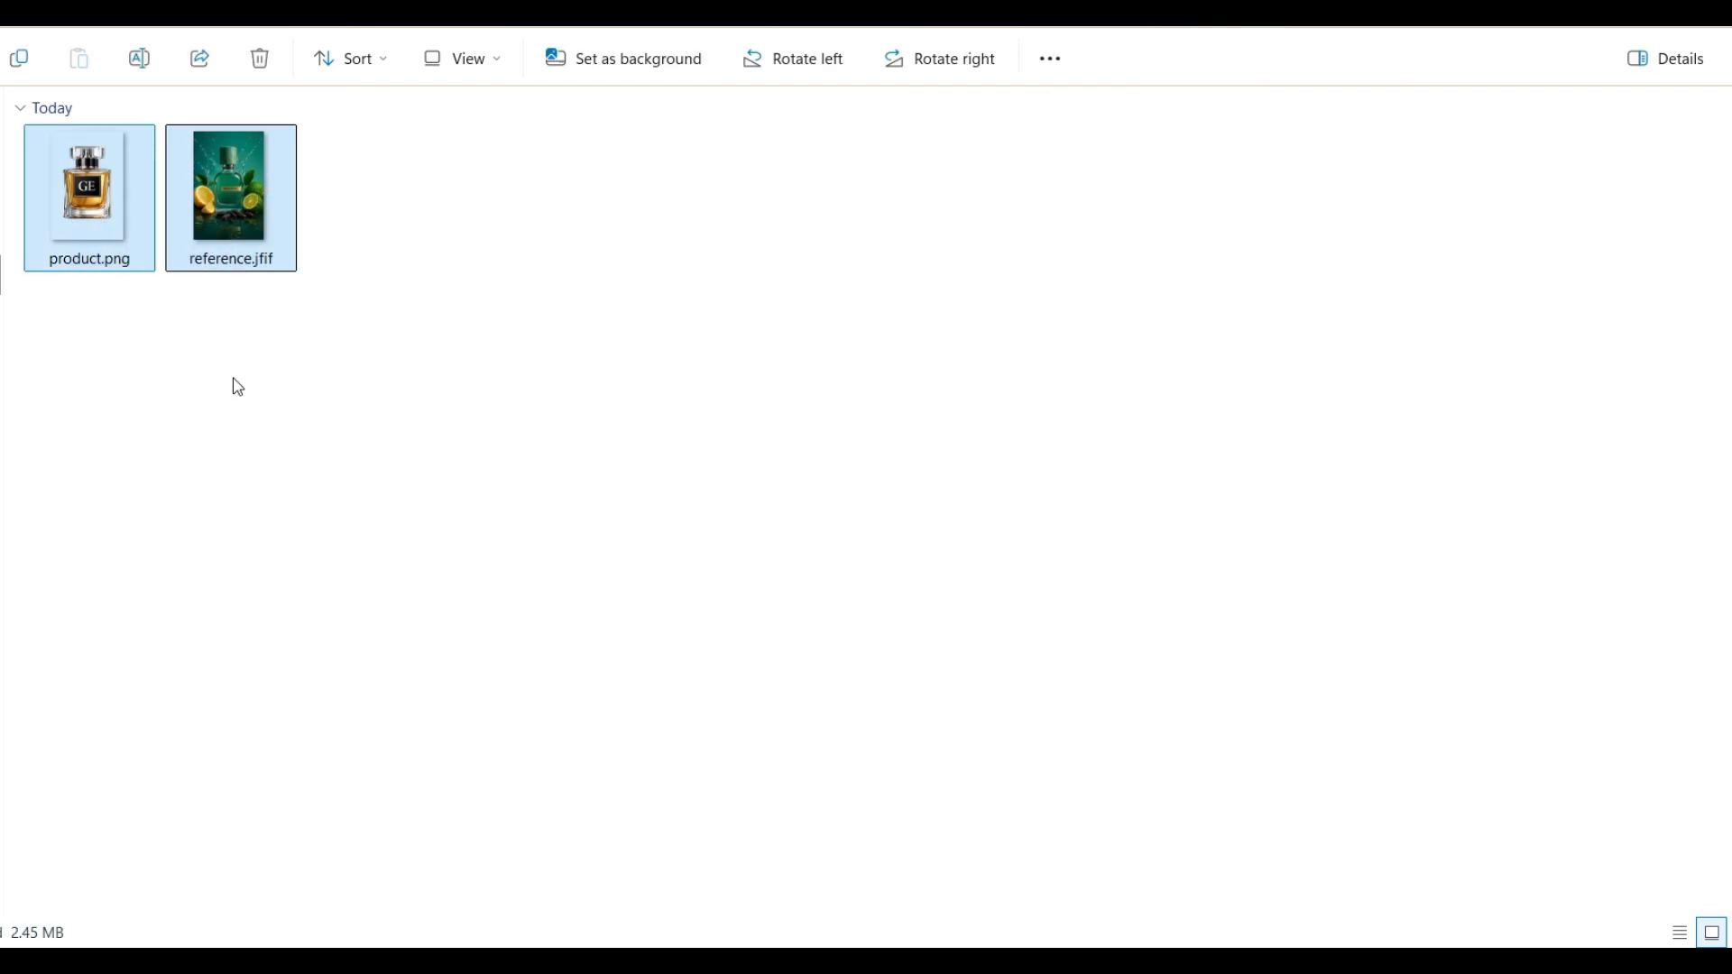
left_click(99, 348)
left_click_drag(88, 362, 120, 259)
left_click_drag(230, 403, 230, 200)
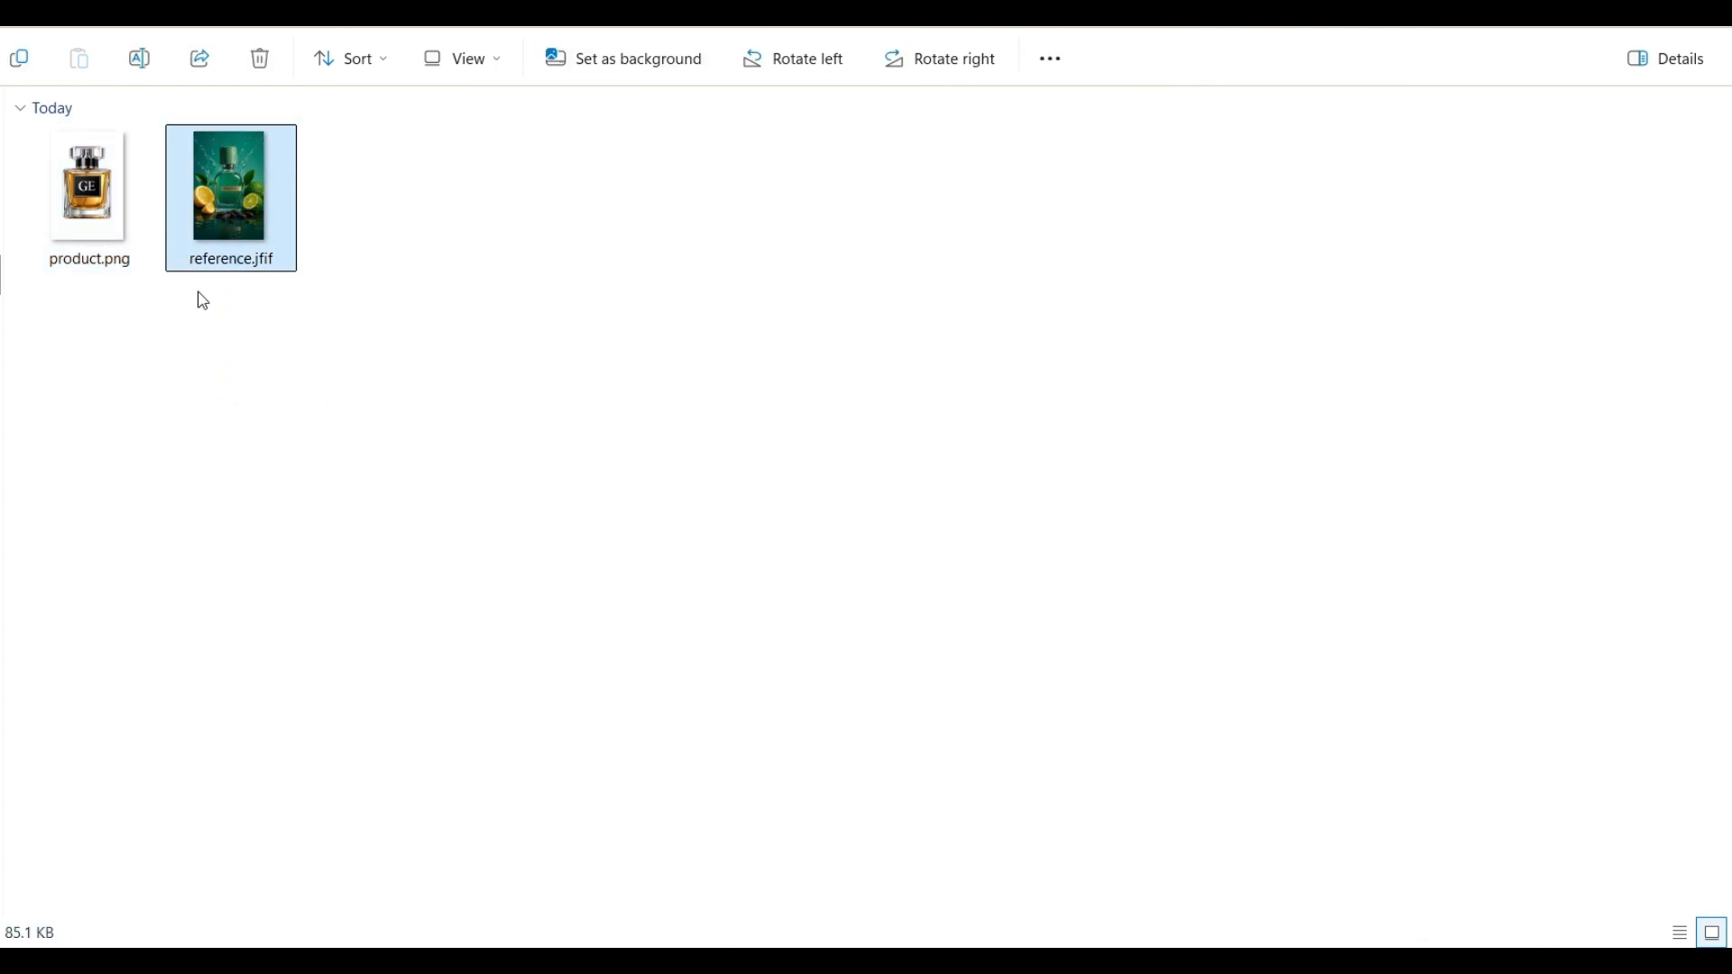
left_click(736, 445)
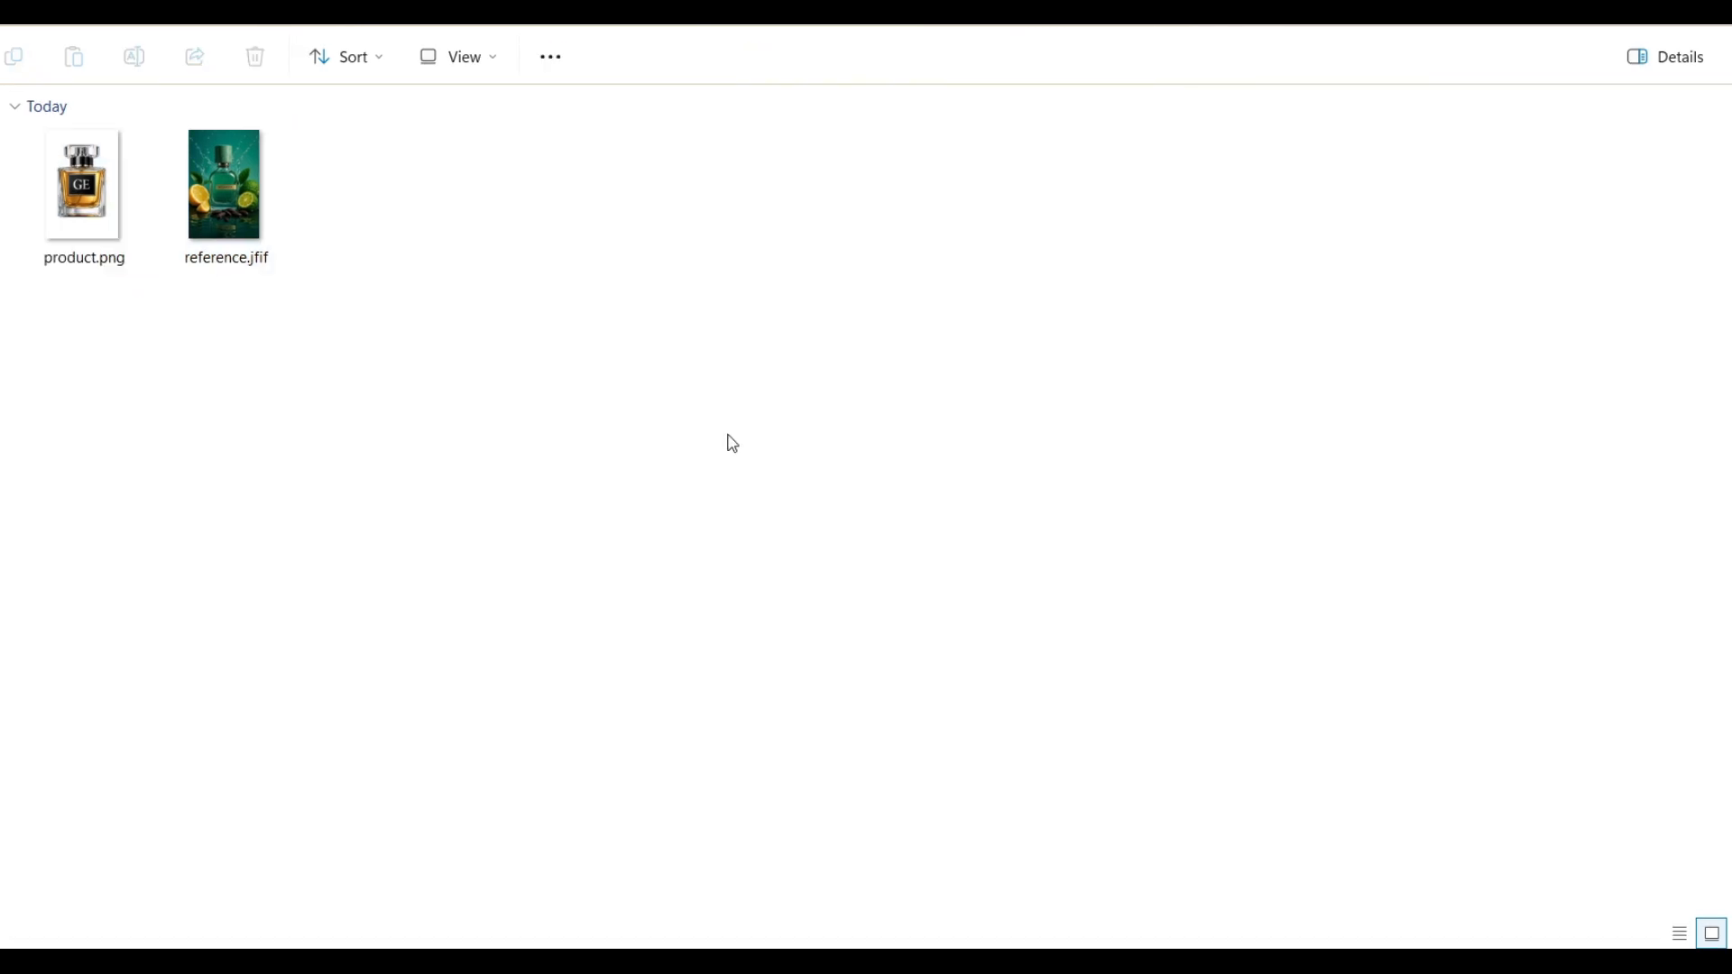
left_click_drag(636, 416, 657, 387)
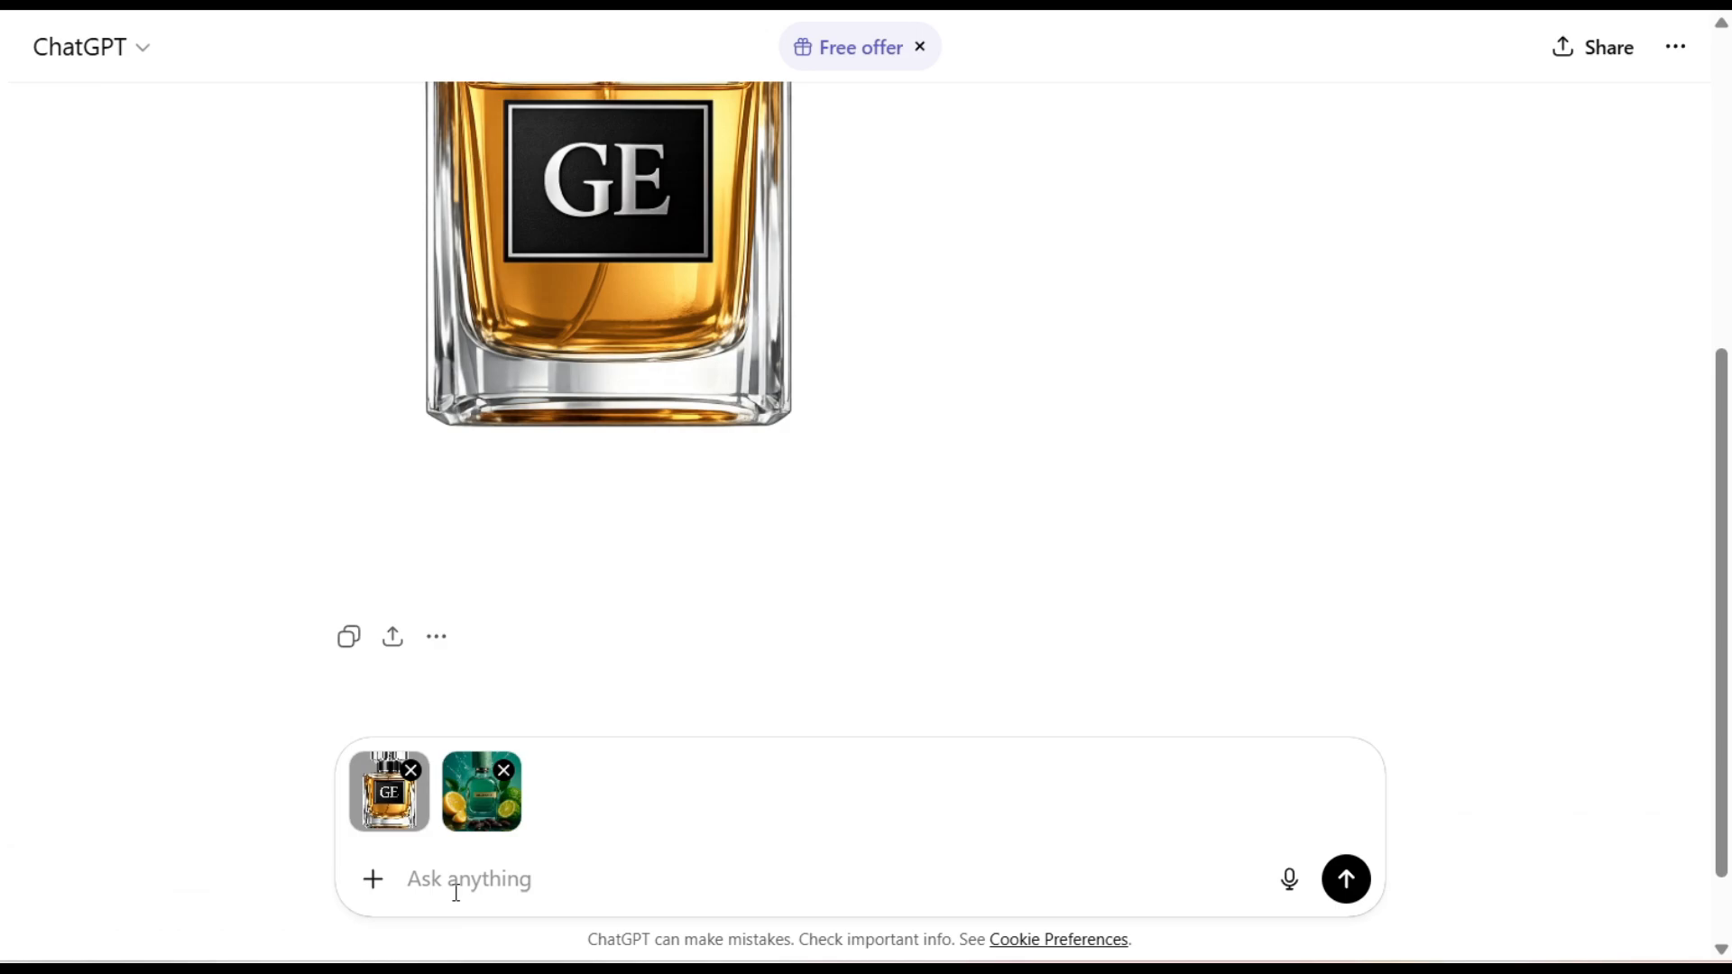
Step: Send a Hinglish prompt to recreate the product image like the reference, keeping the product the same and its colour combination, with good natural light
type("jo meri product image hai ye iss reference image jese bna do, mera product same rena chaiye, colour combination mere product jesa hona chaiye, good natural light.")
left_click_drag(362, 784, 949, 783)
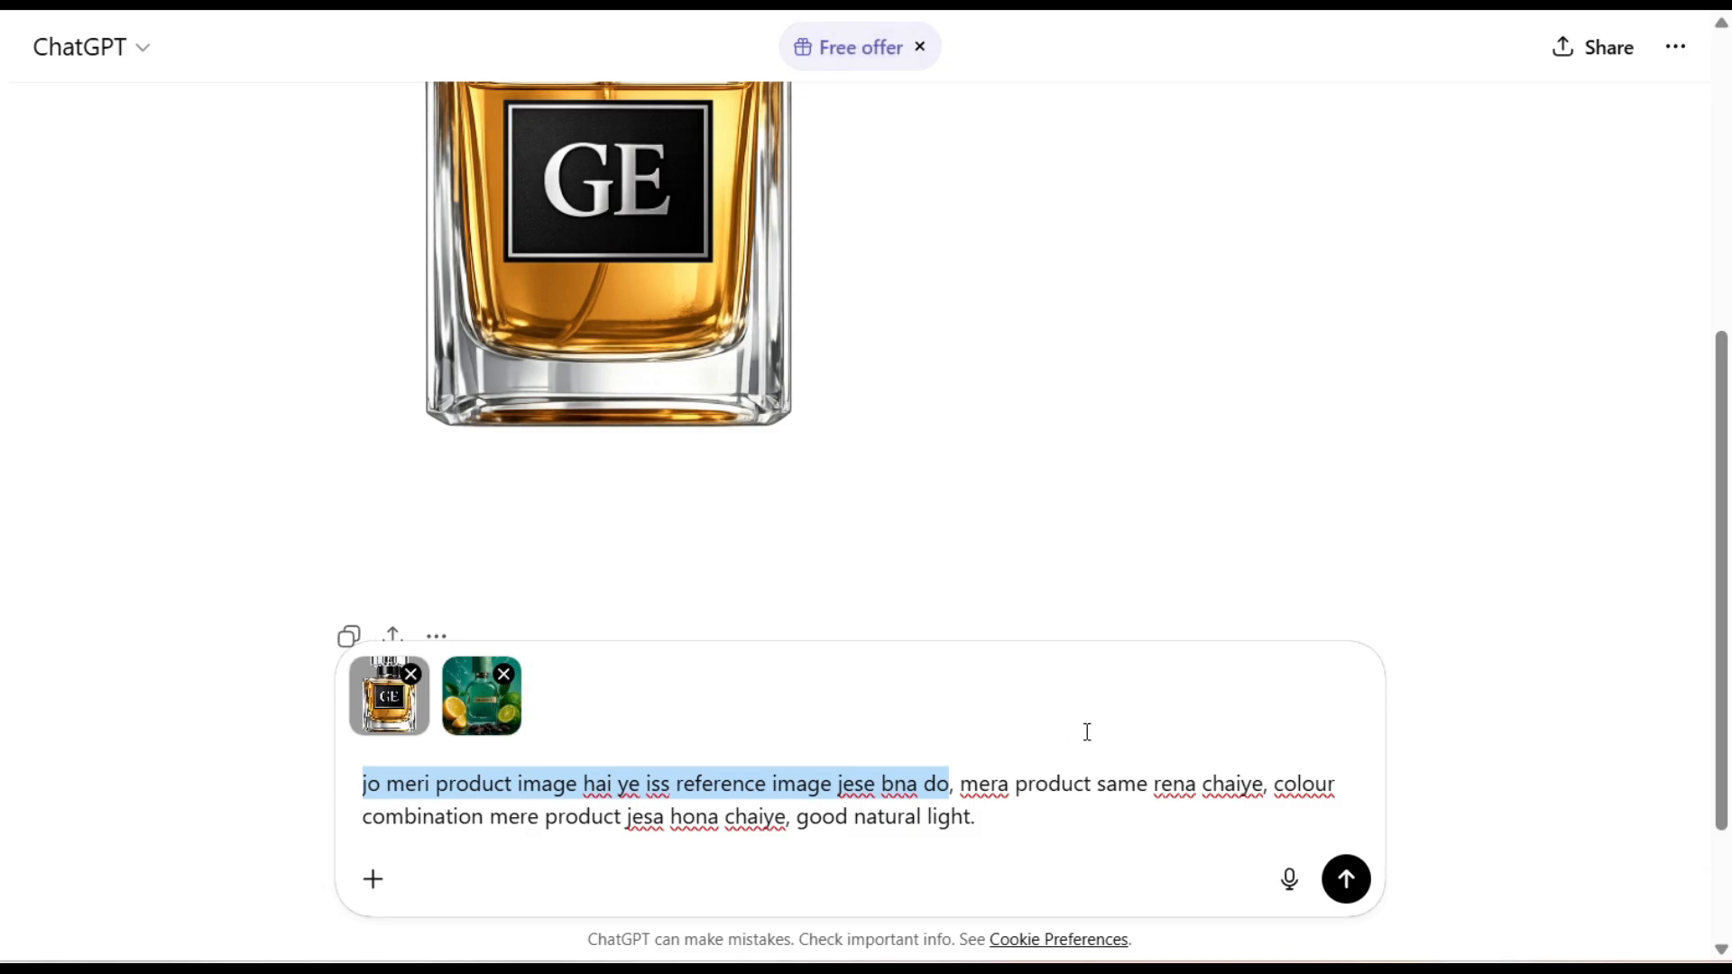
left_click_drag(960, 784, 1263, 774)
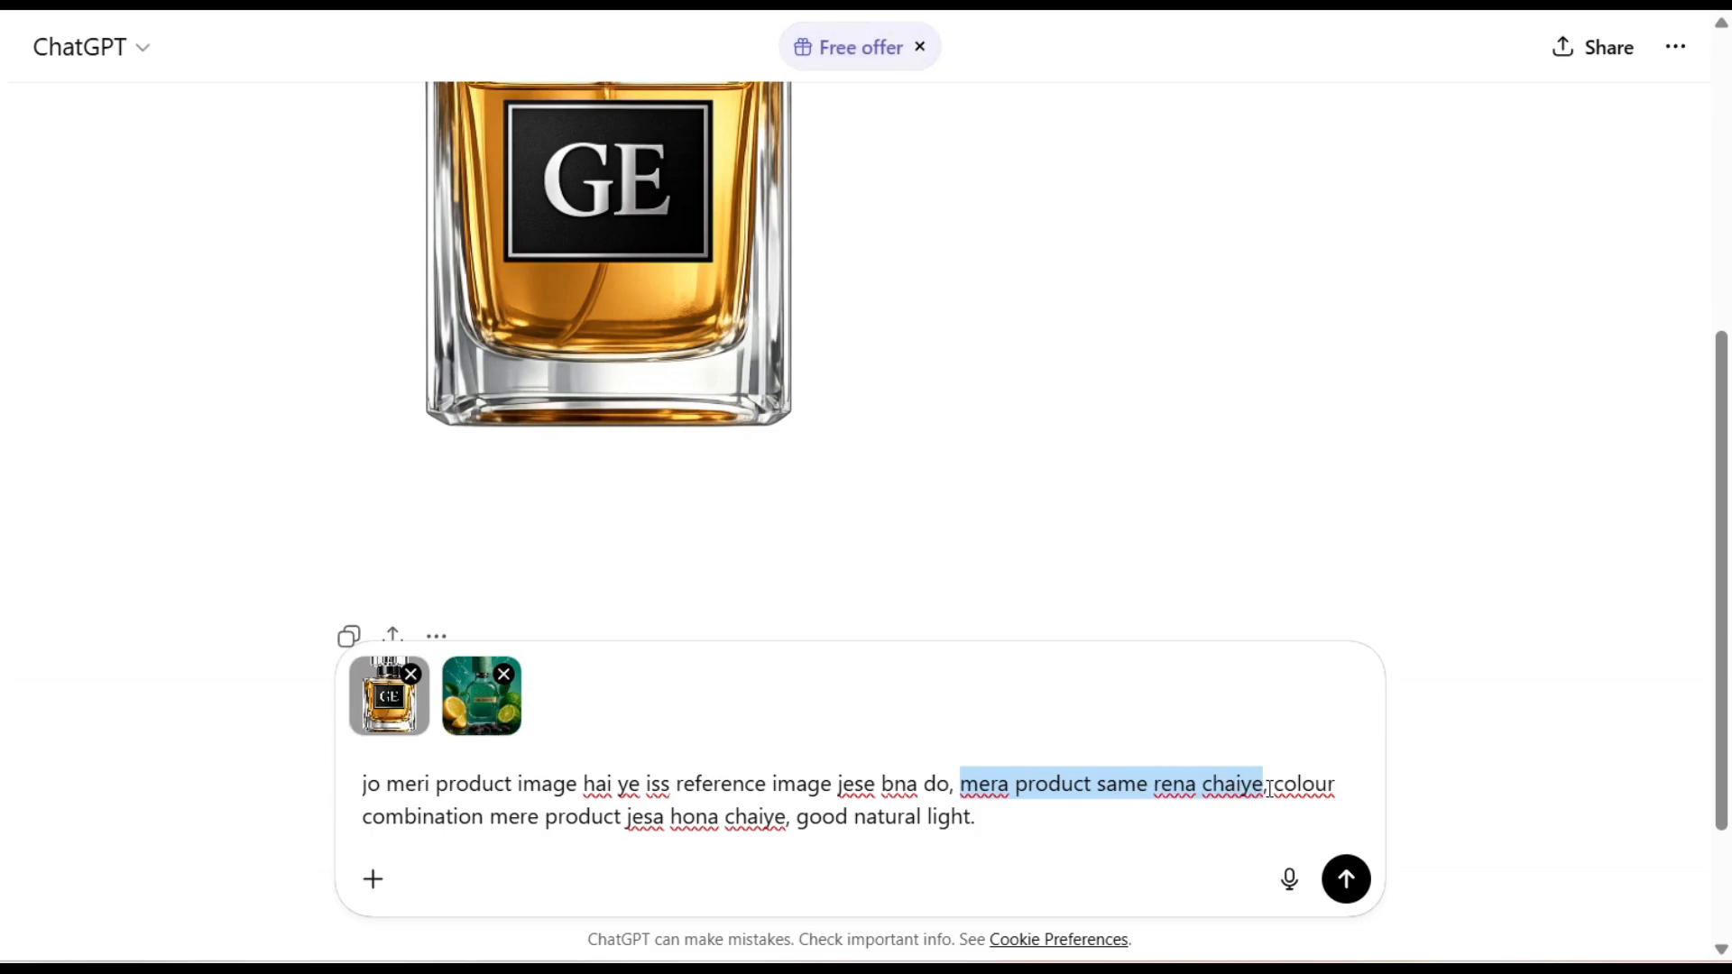
left_click_drag(1269, 788, 970, 818)
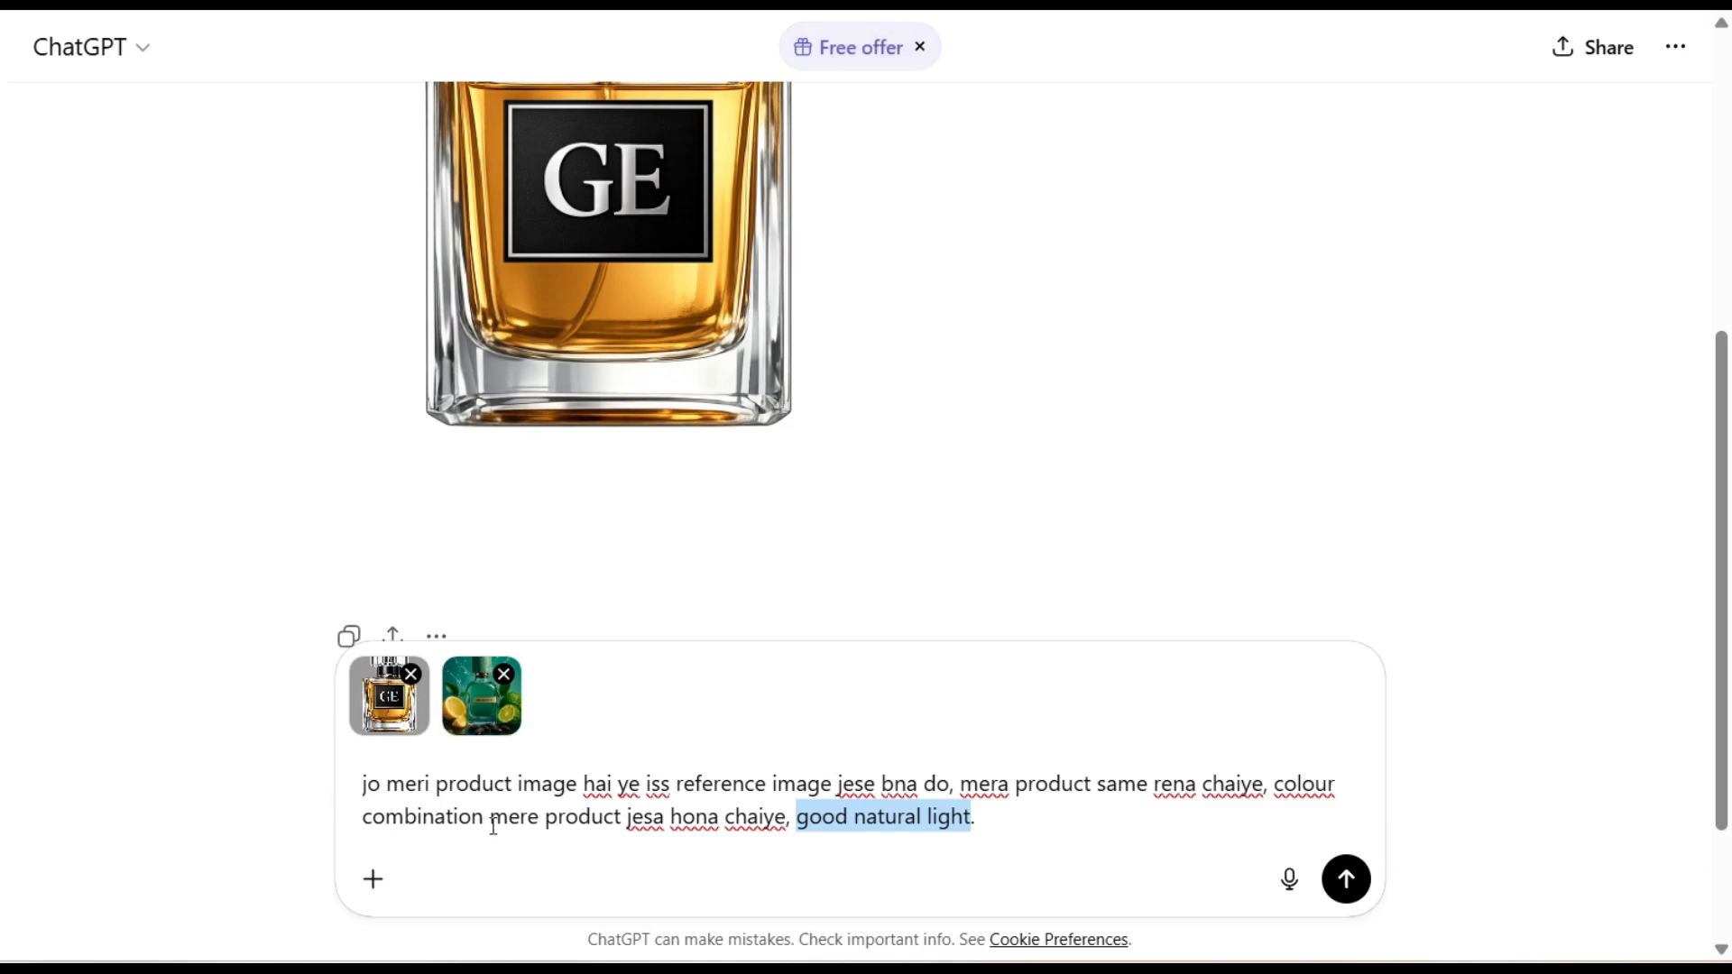
left_click_drag(1032, 831, 372, 790)
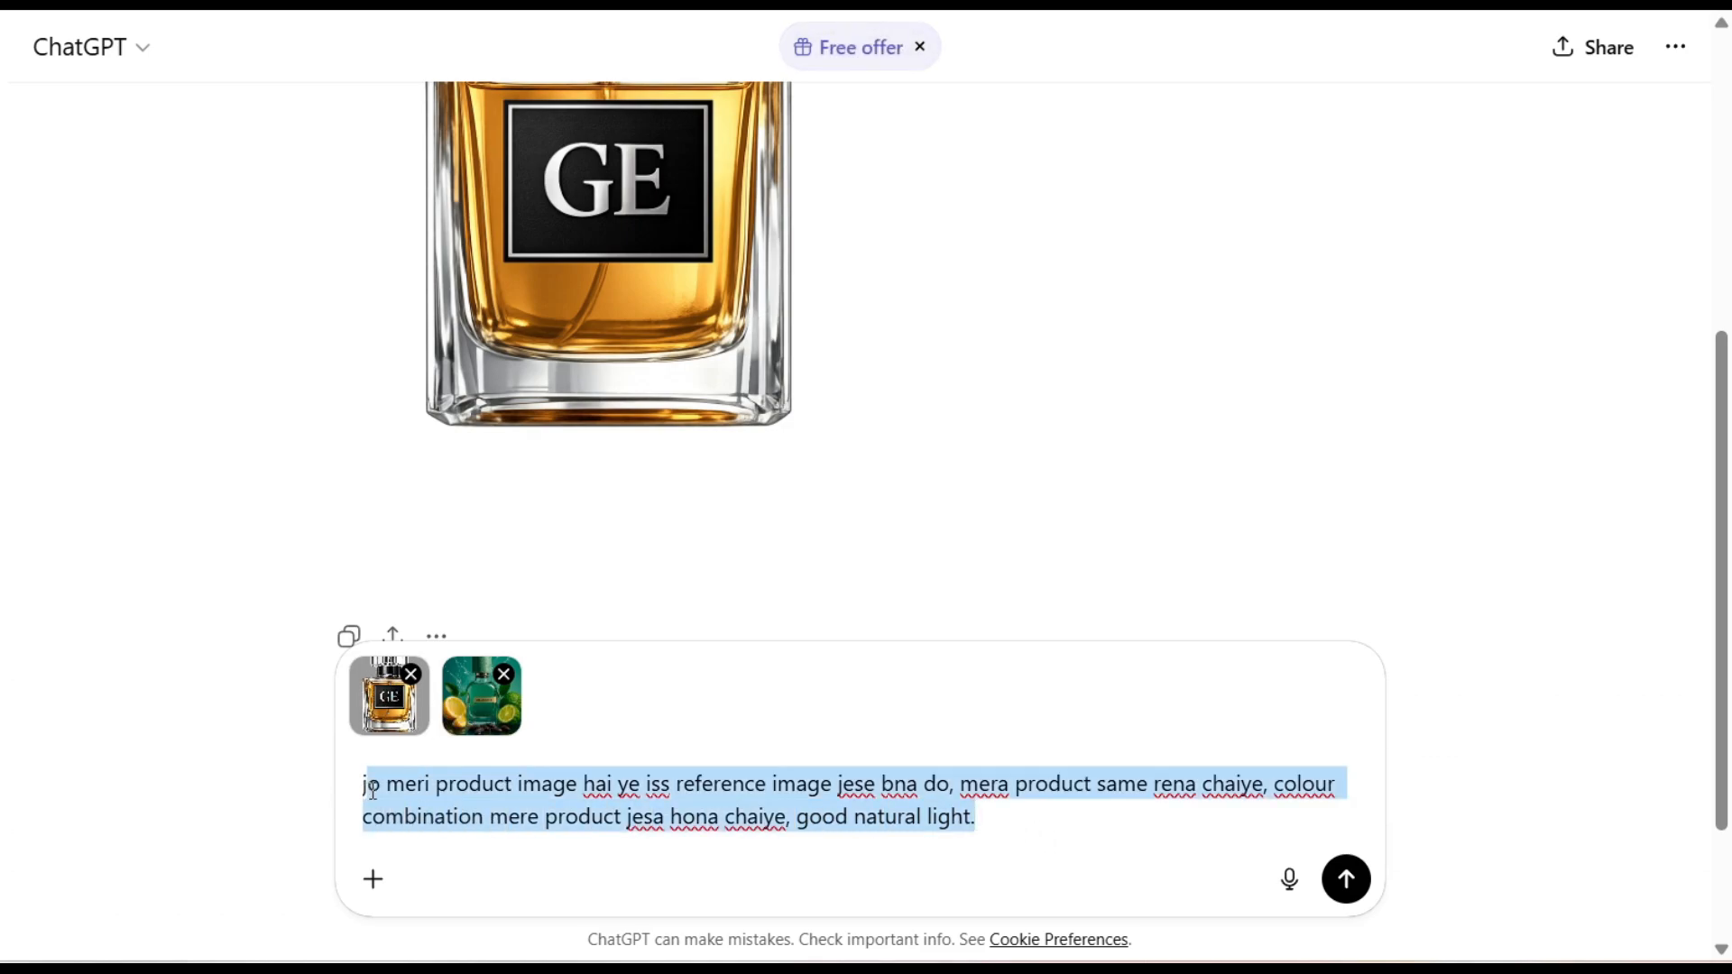
left_click(889, 820)
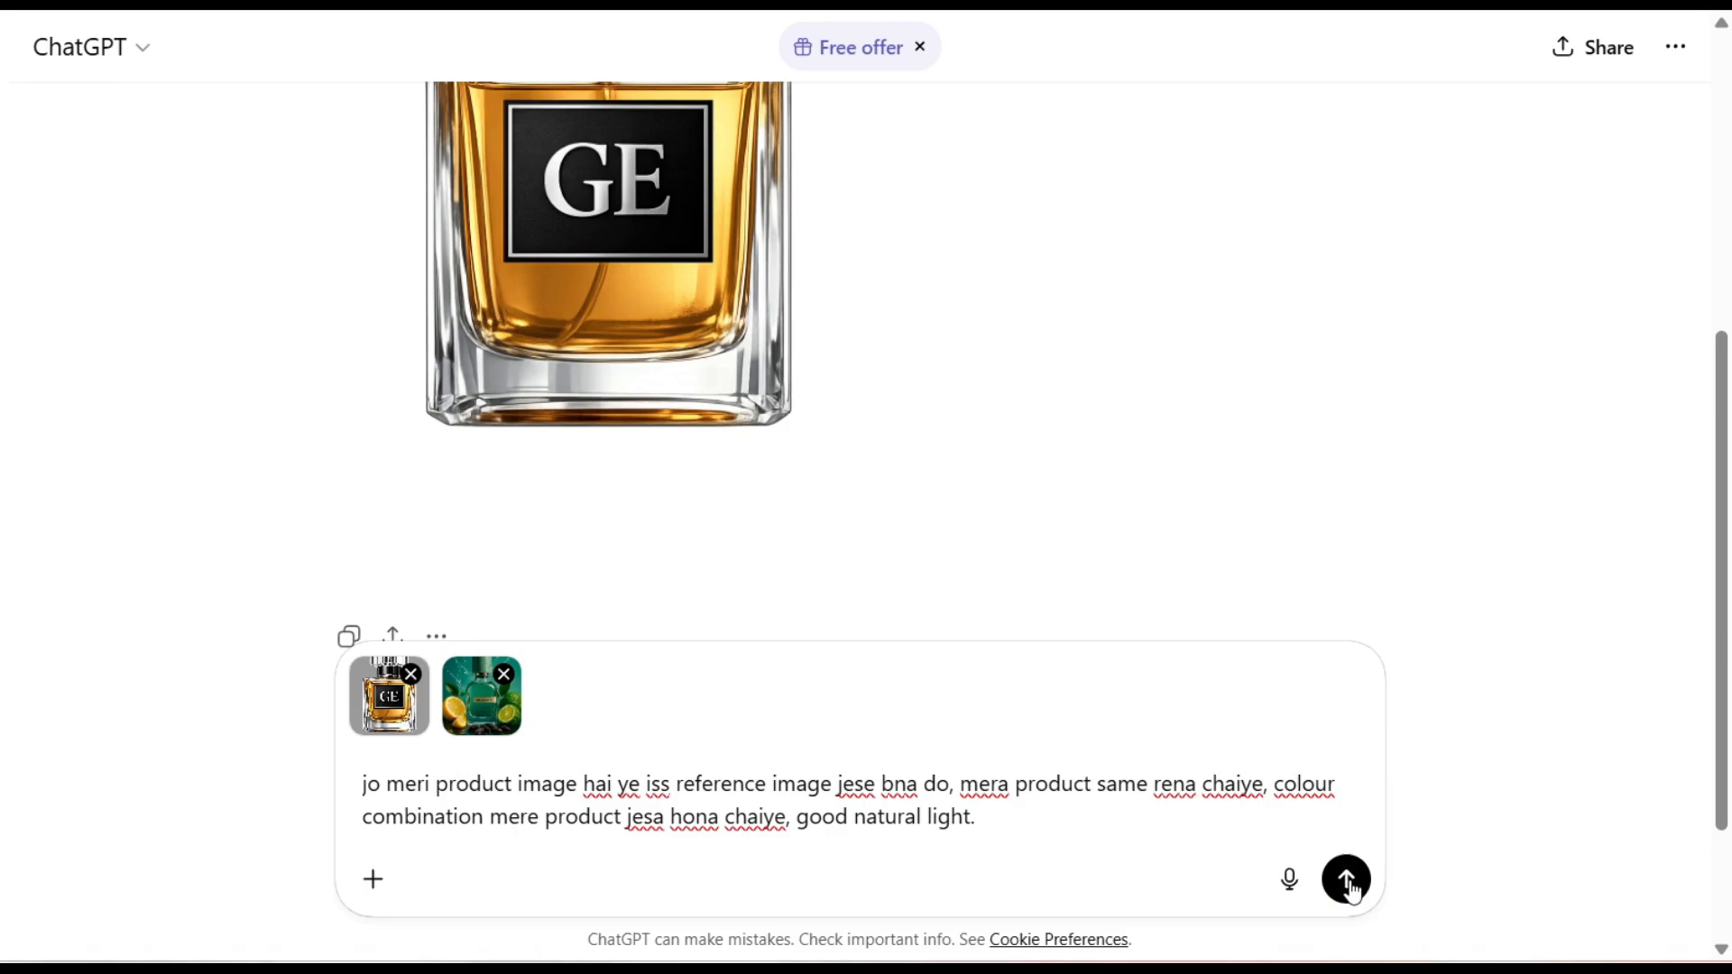
left_click(1347, 881)
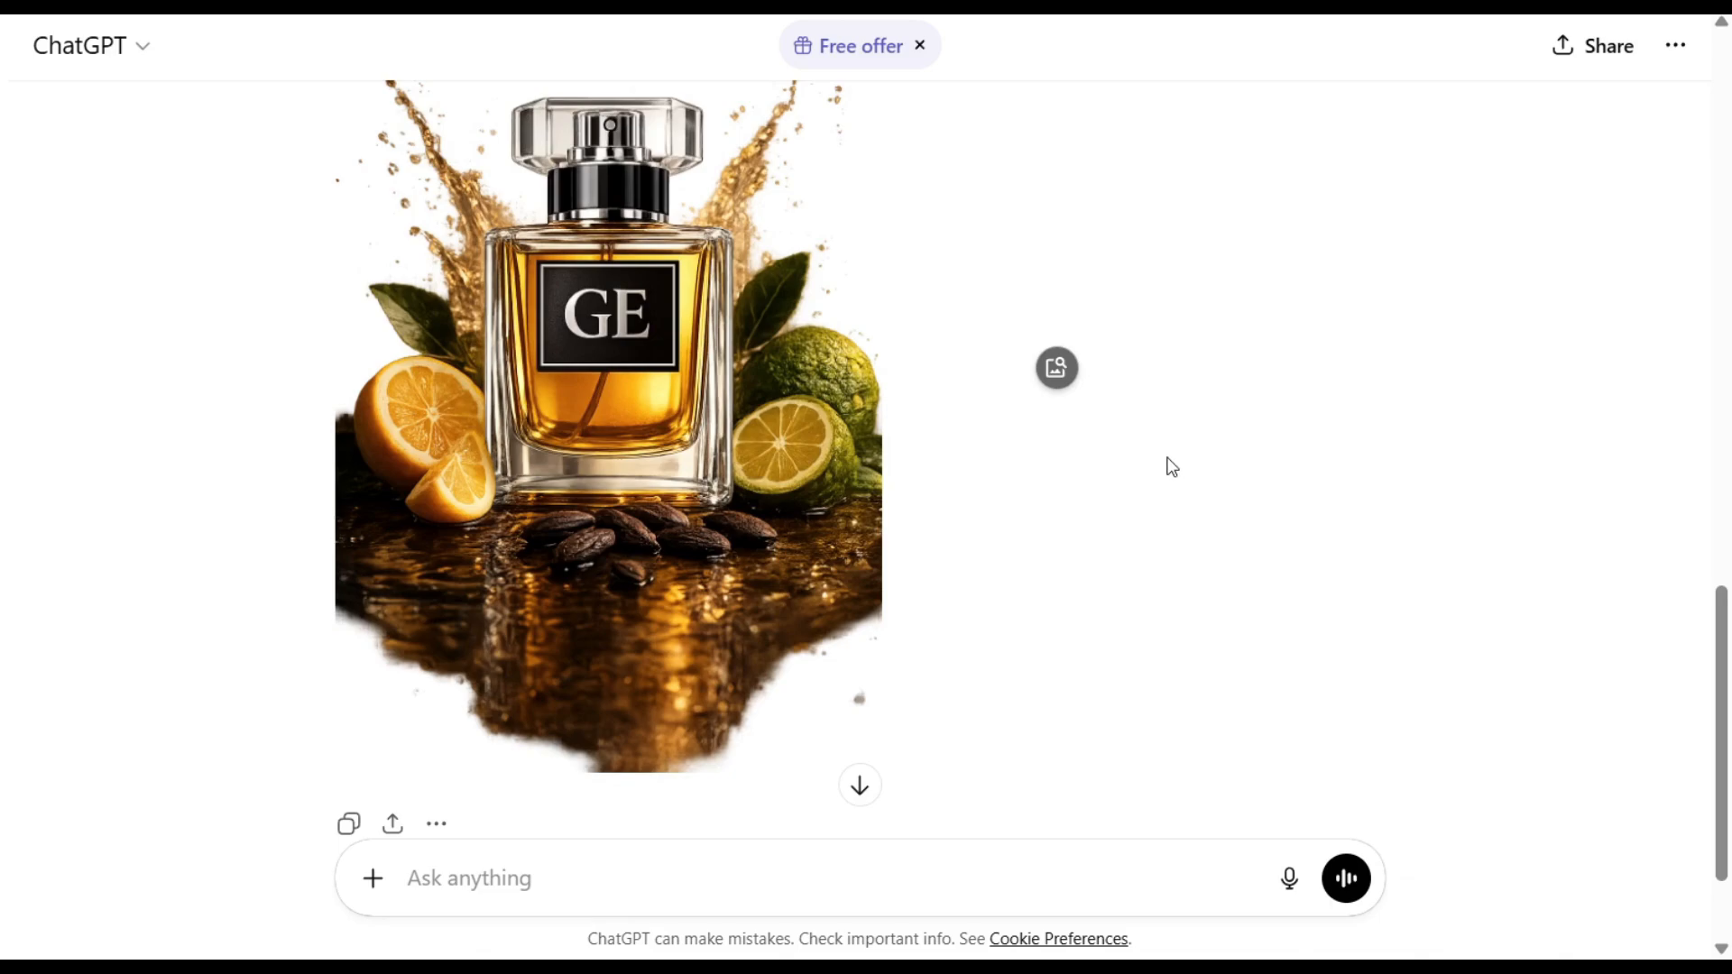
Step: Request a background for the generated perfume image with the prompt "iss ka background bhi create karo"
mouse_move(762, 327)
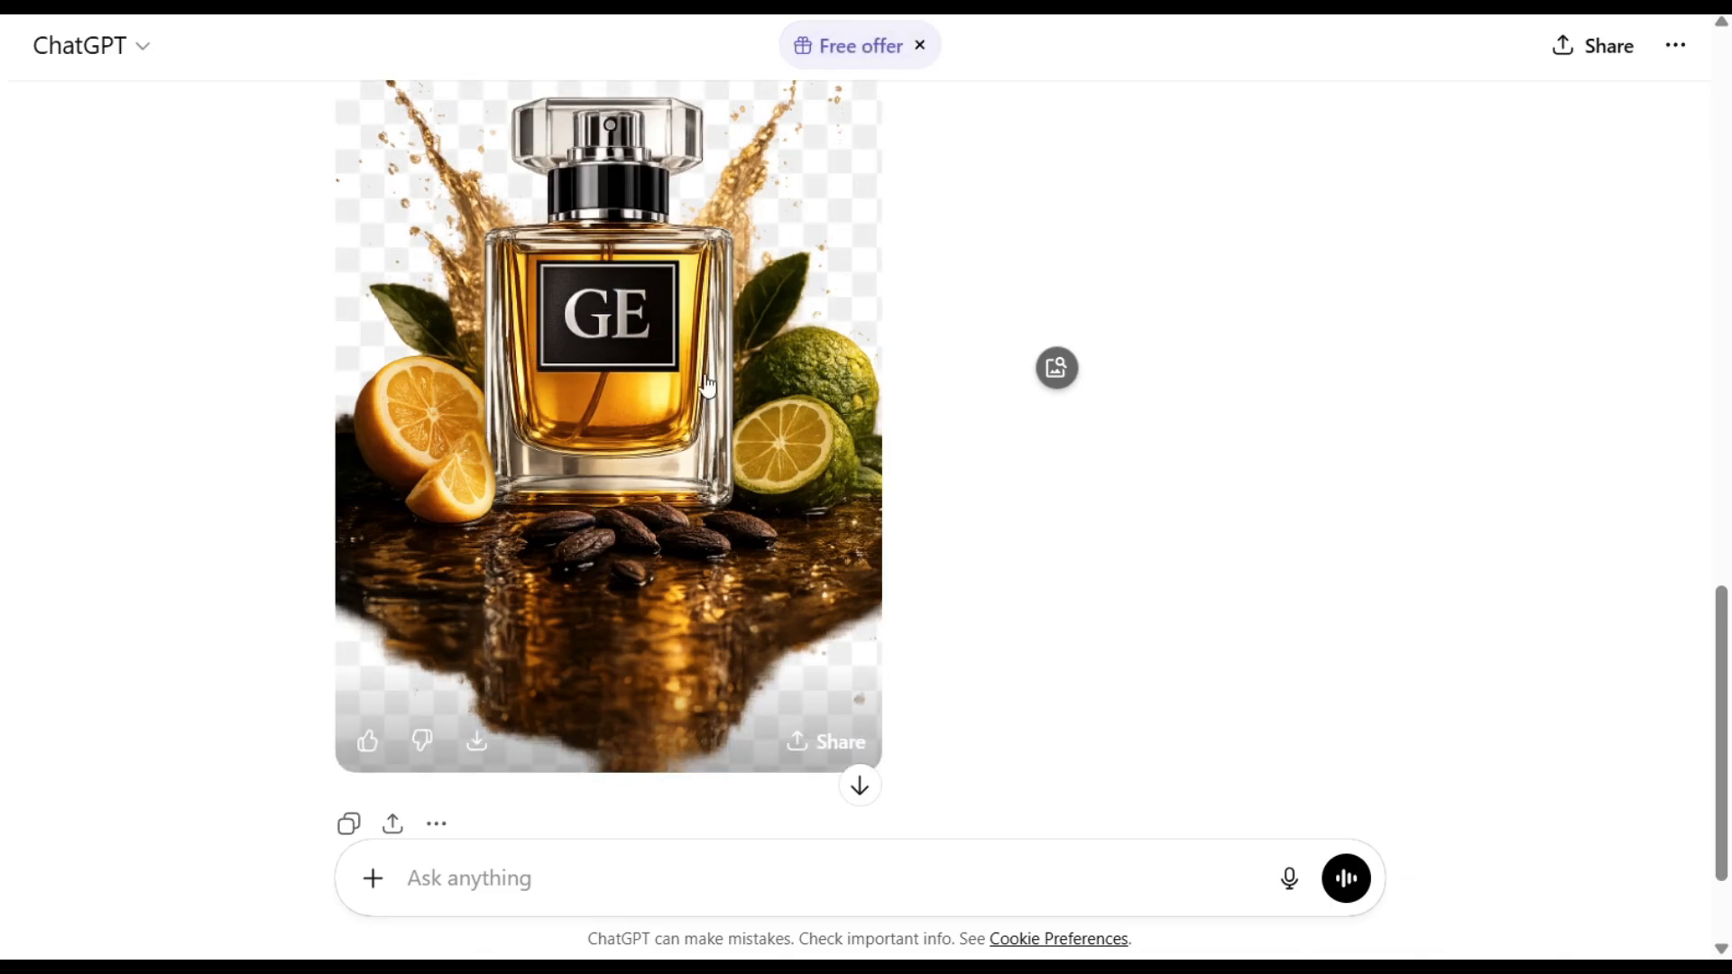
scroll(509, 541, "up", 2)
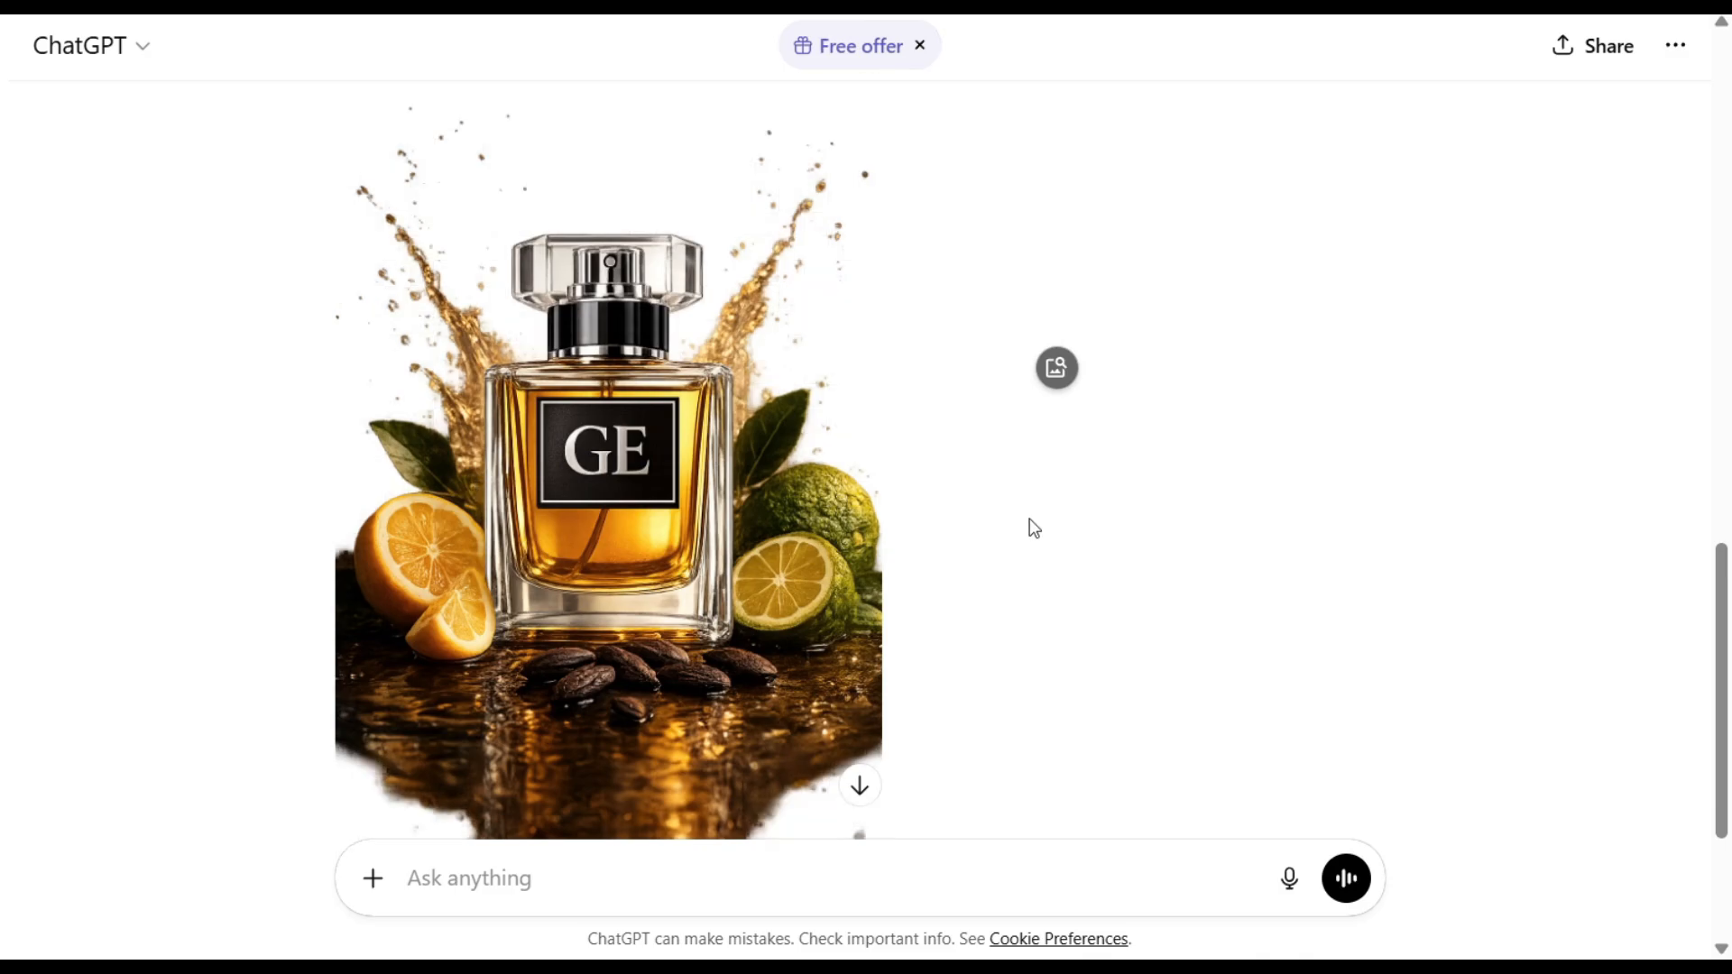
mouse_move(573, 554)
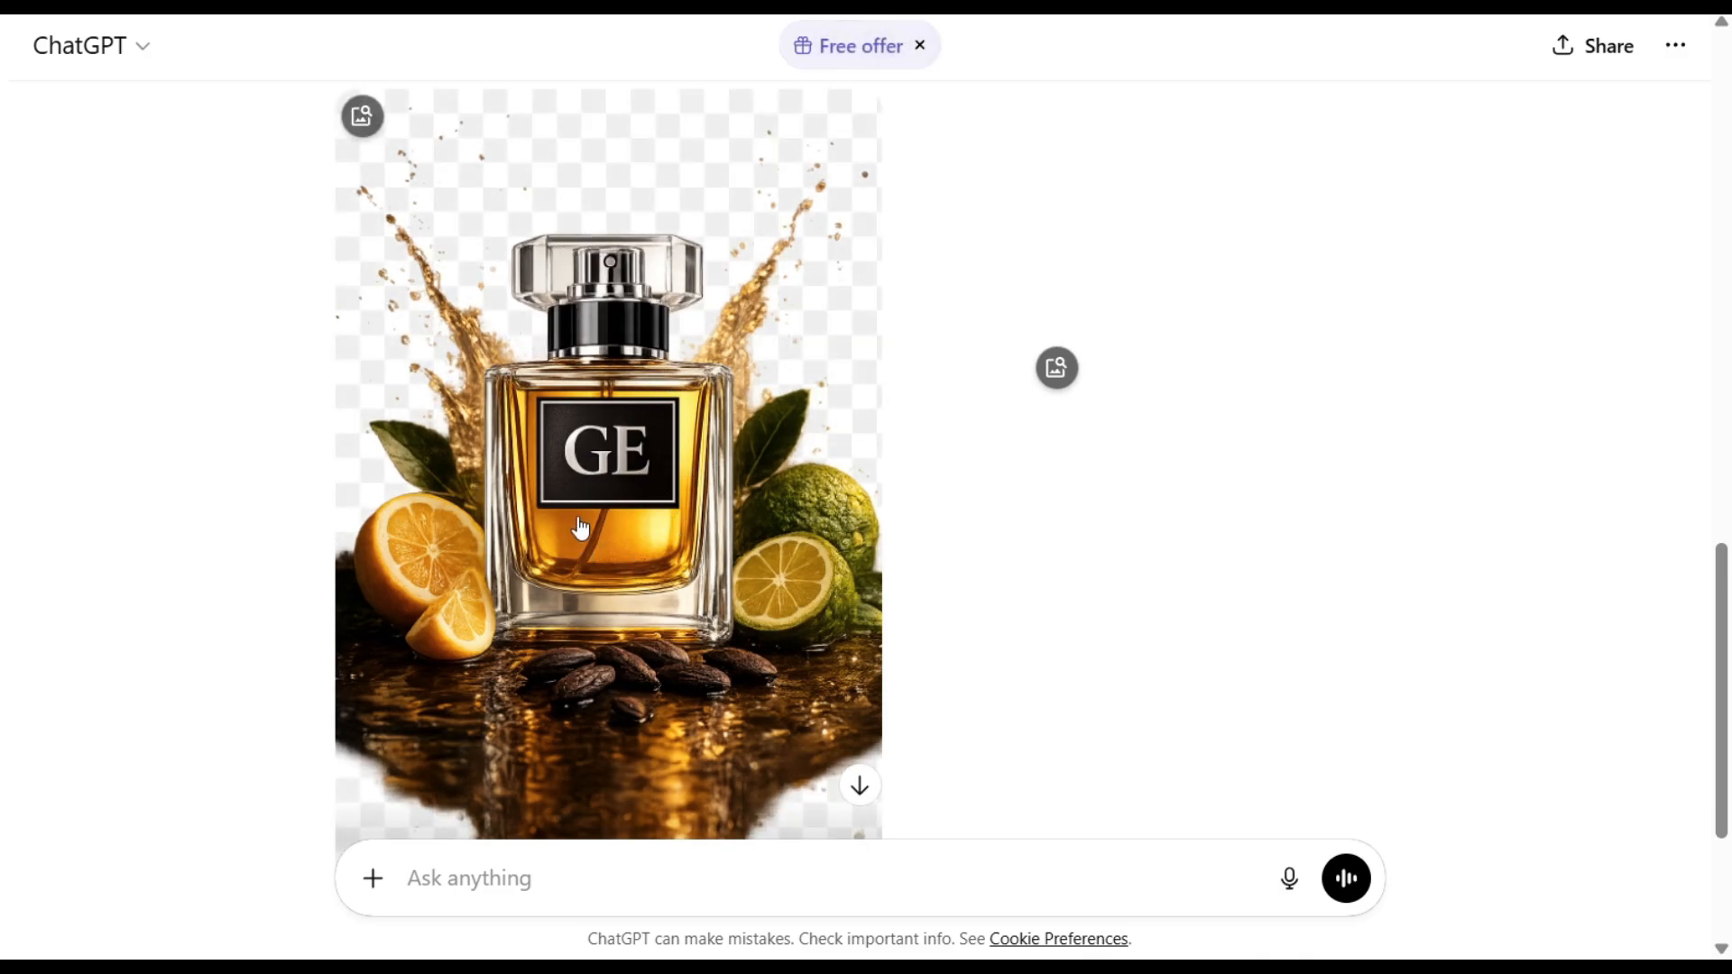
scroll(580, 527, "down", 3)
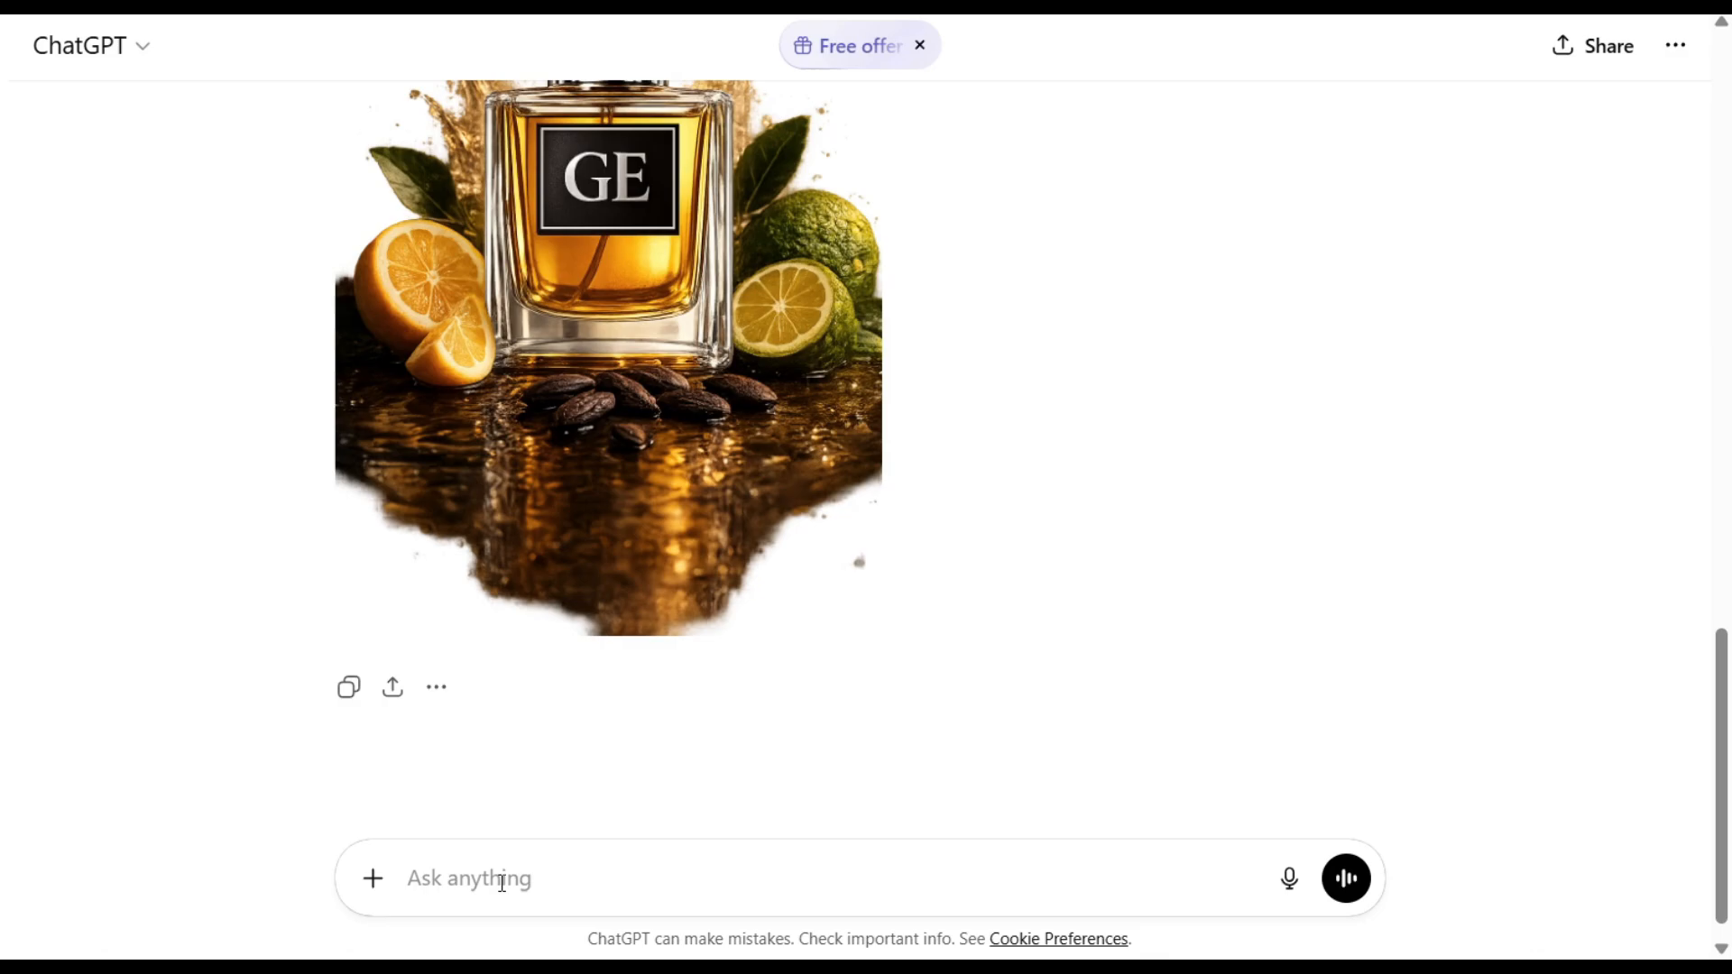
left_click(501, 882)
type("iss ka background bhi create karo")
key("Return")
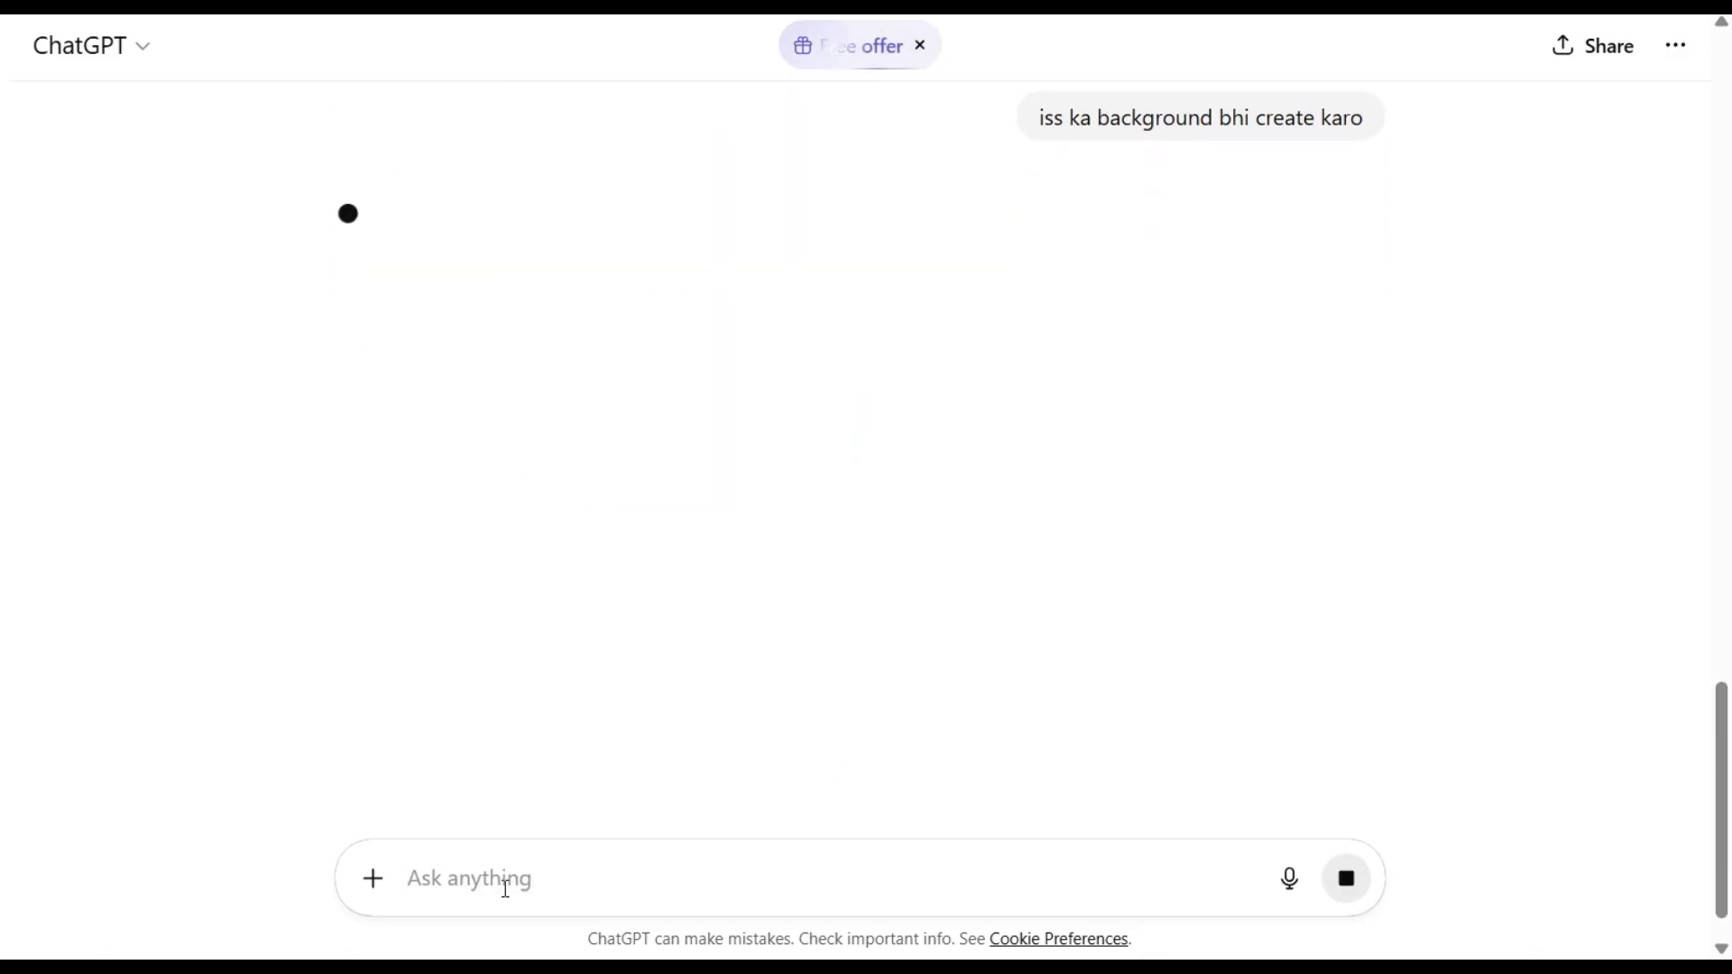
Step: Examine the newly generated GE perfume image with its background from top to bottom
mouse_move(1036, 127)
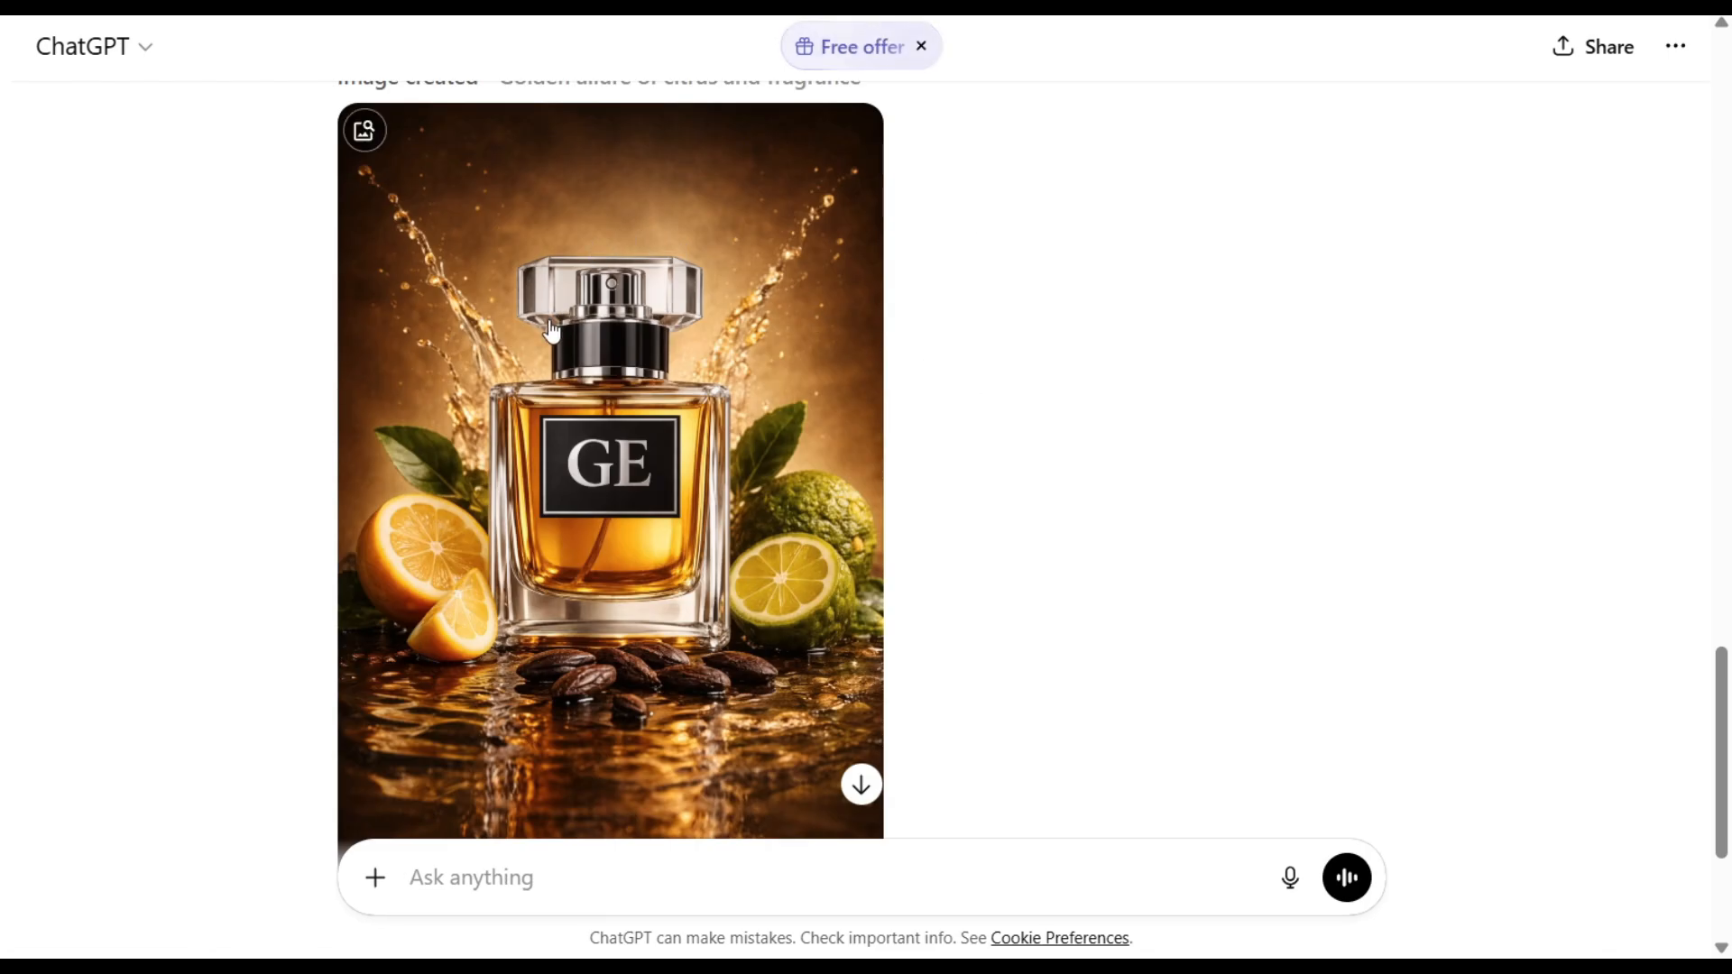
scroll(699, 462, "down", 3)
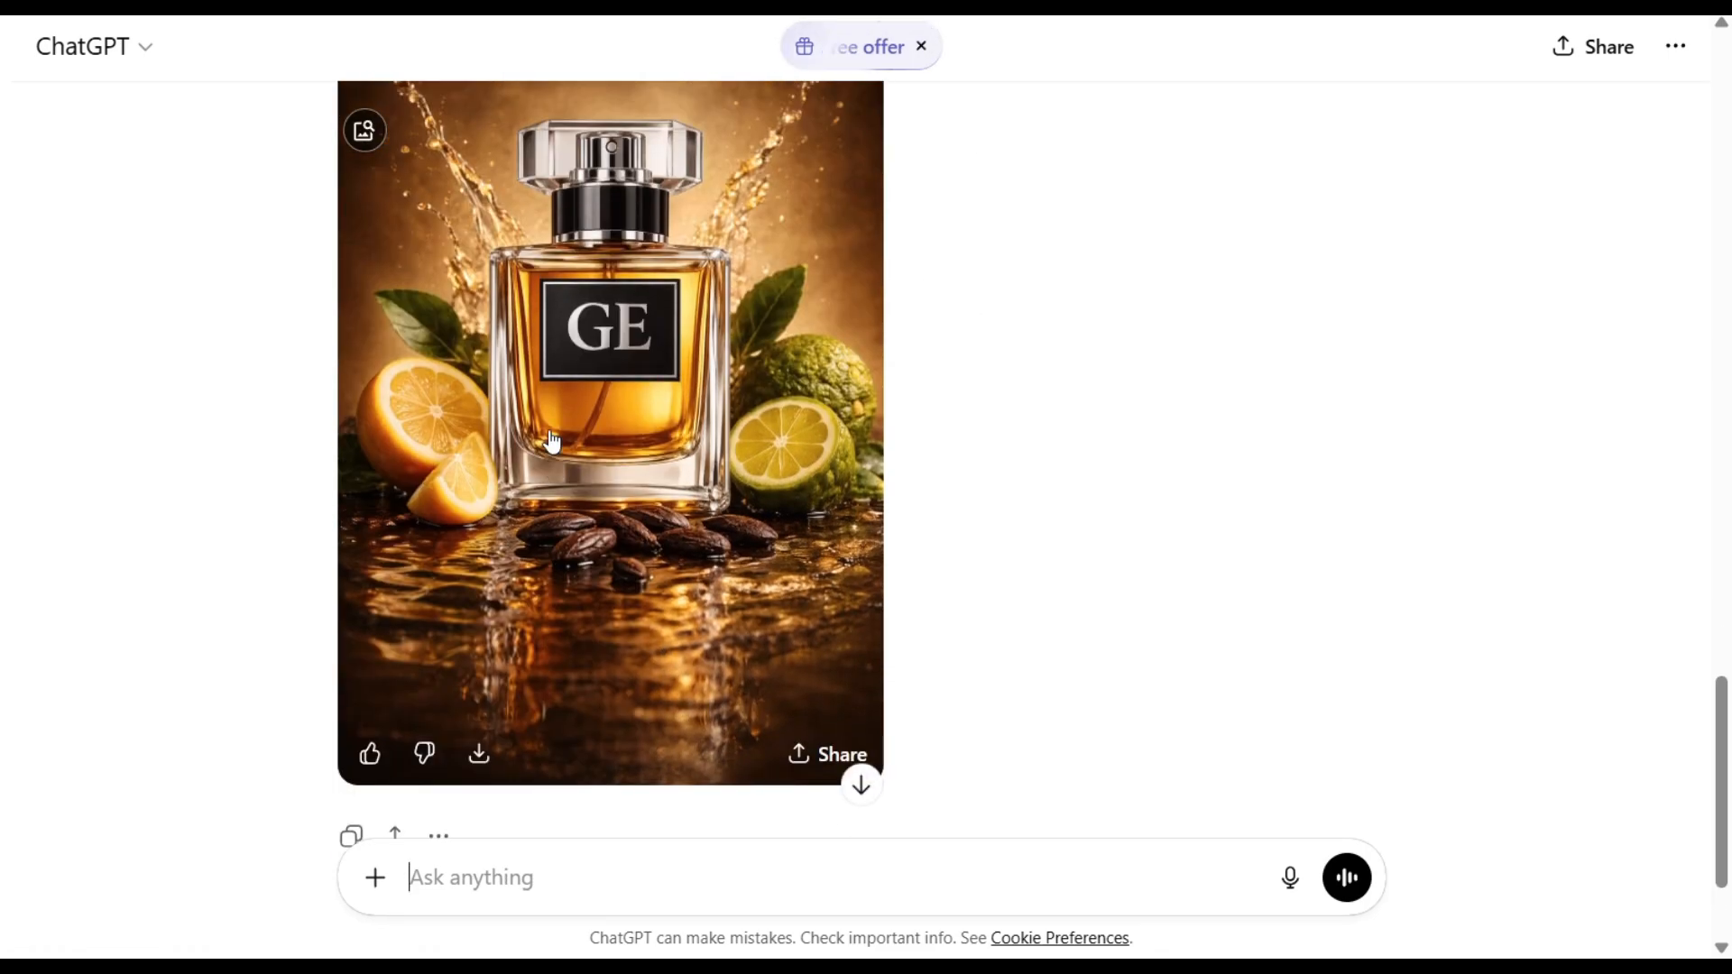
scroll(722, 235, "up", 2)
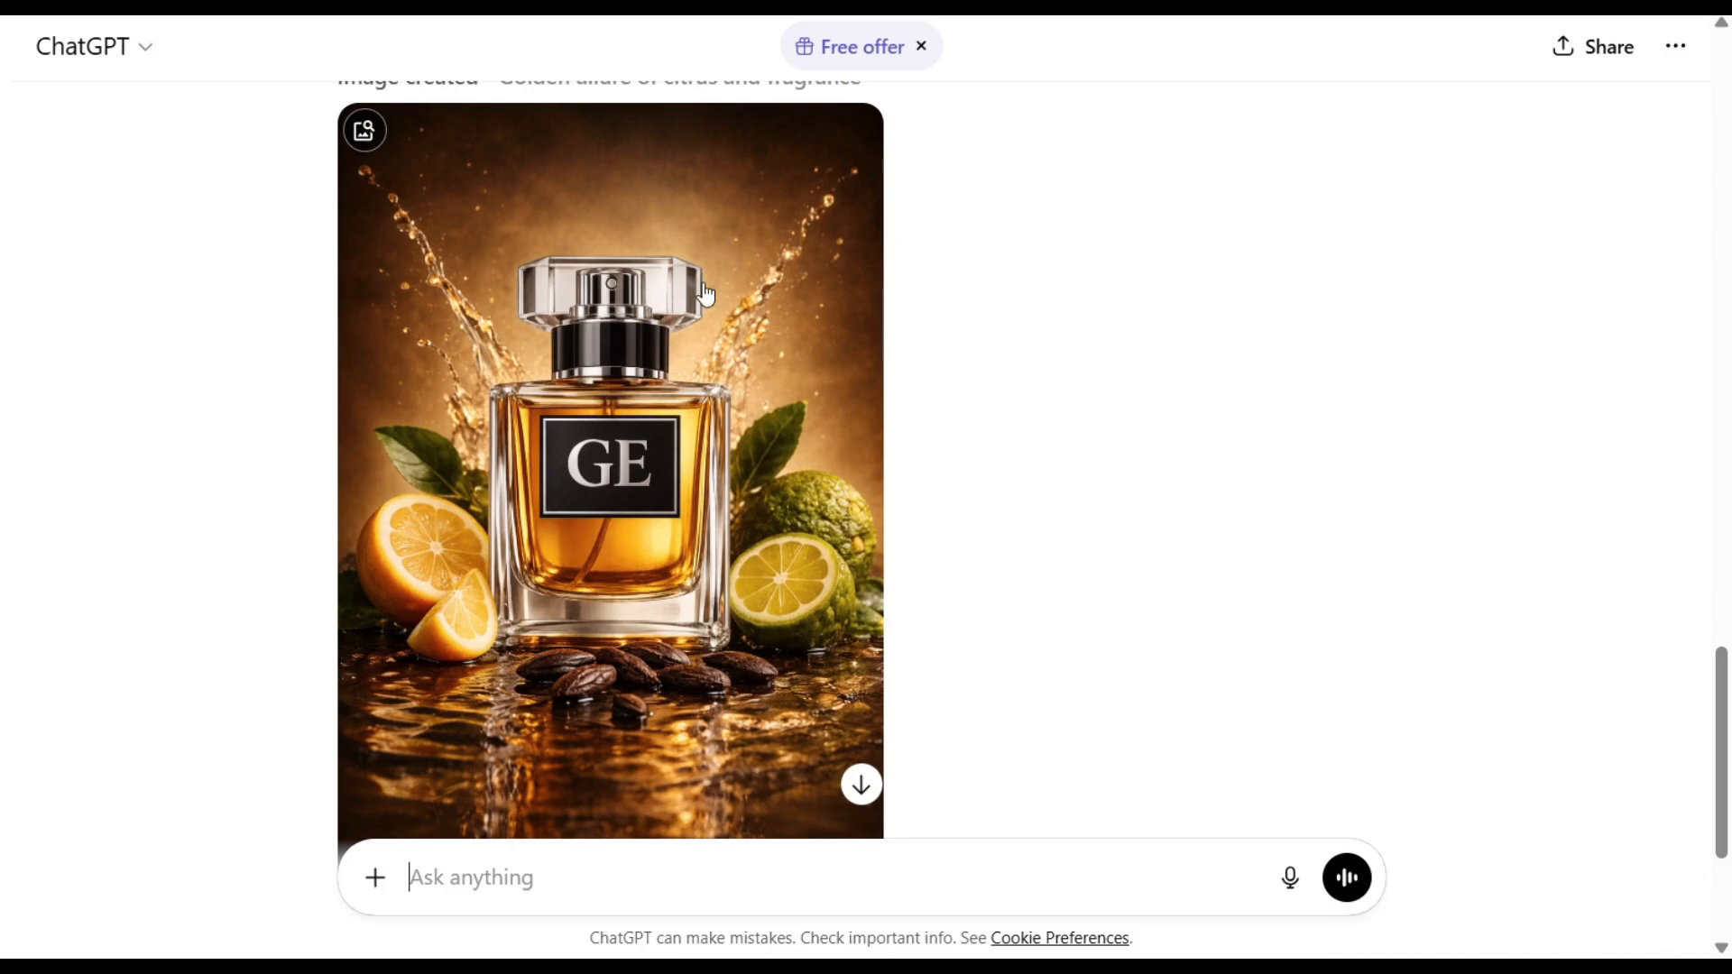
scroll(383, 337, "down", 2)
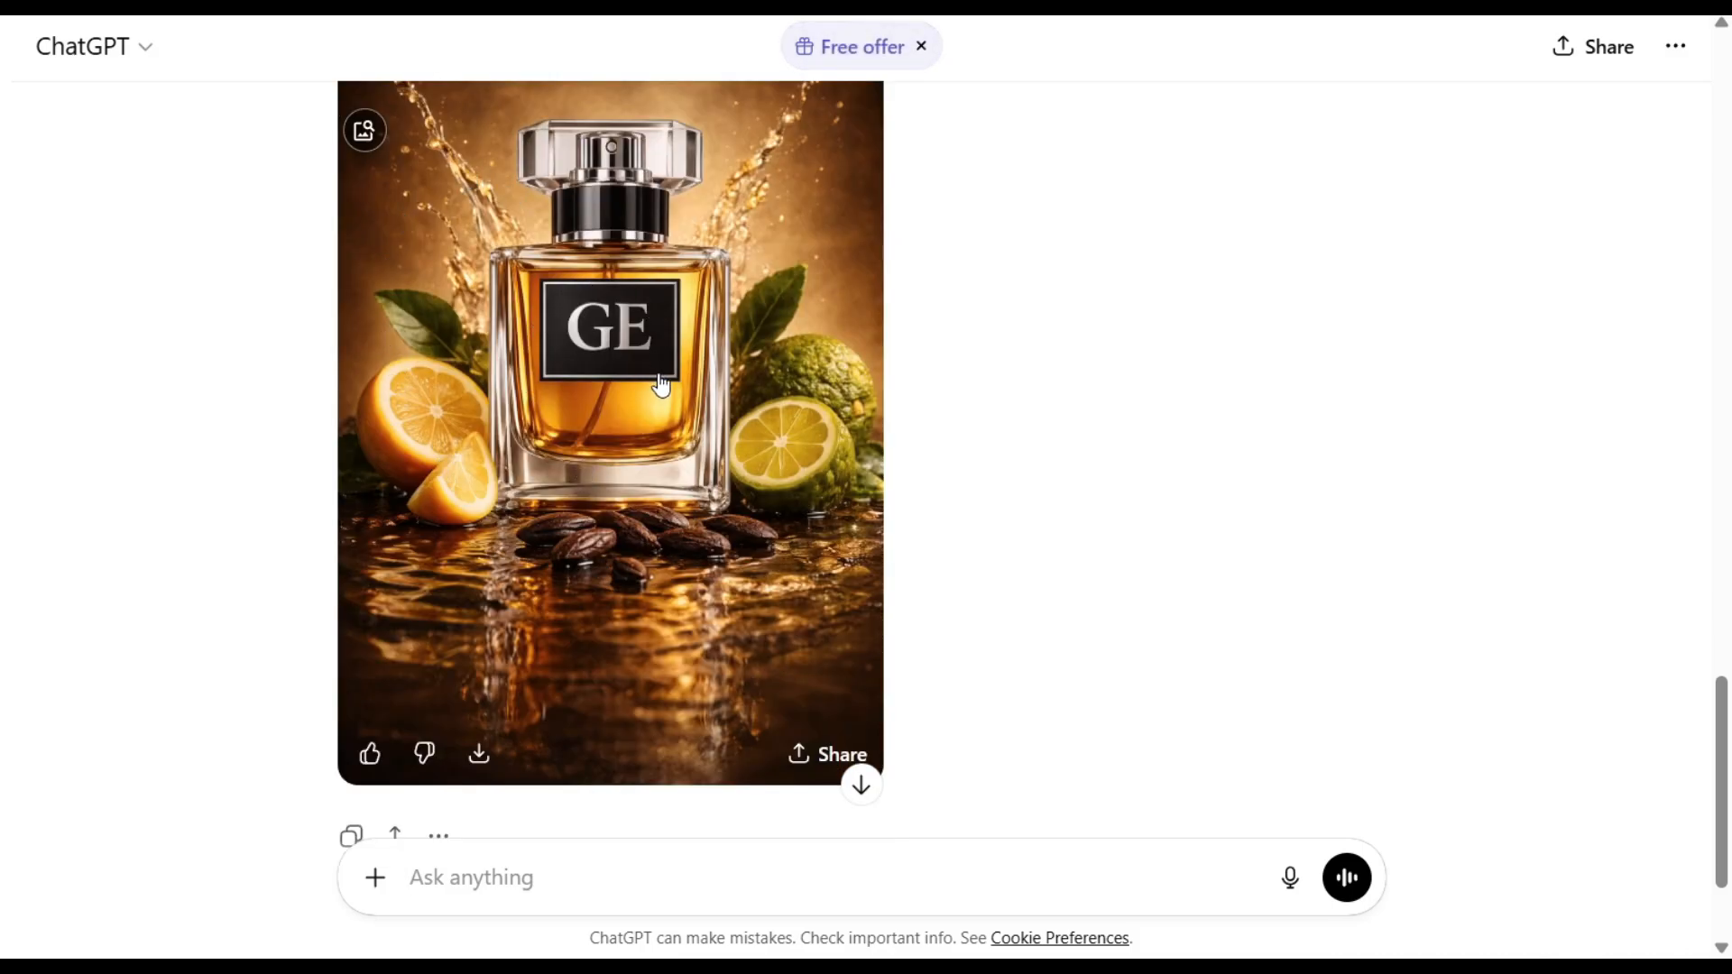
scroll(661, 385, "up", 2)
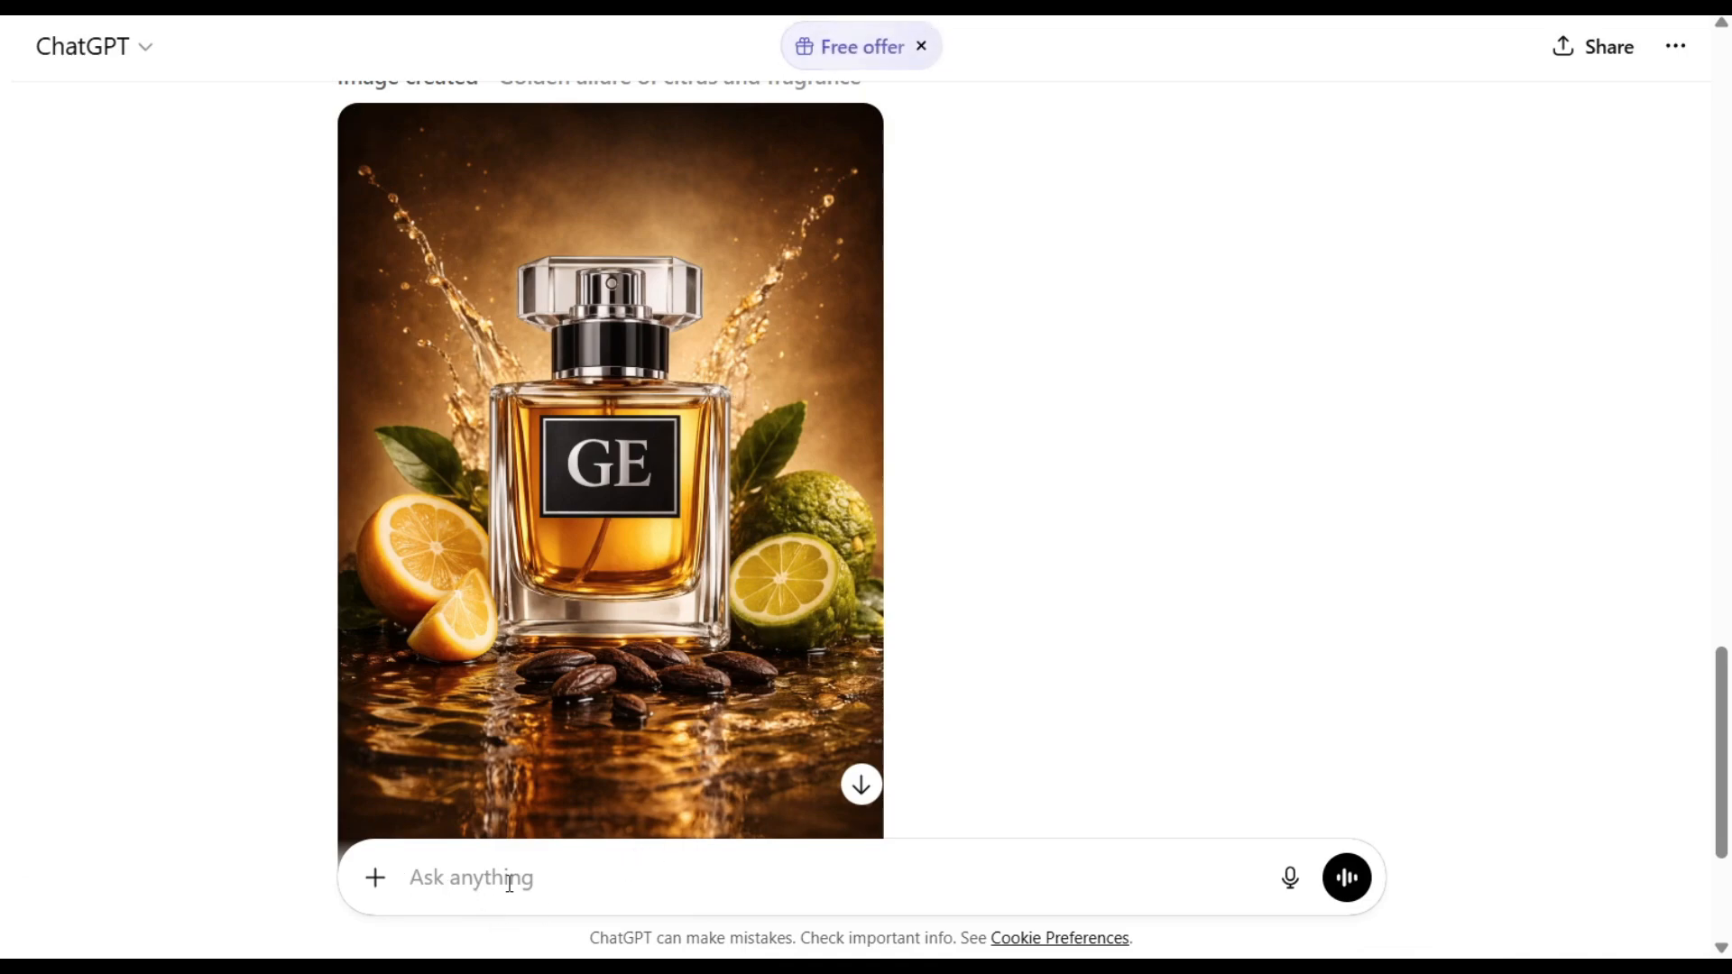
scroll(622, 298, "down", 2)
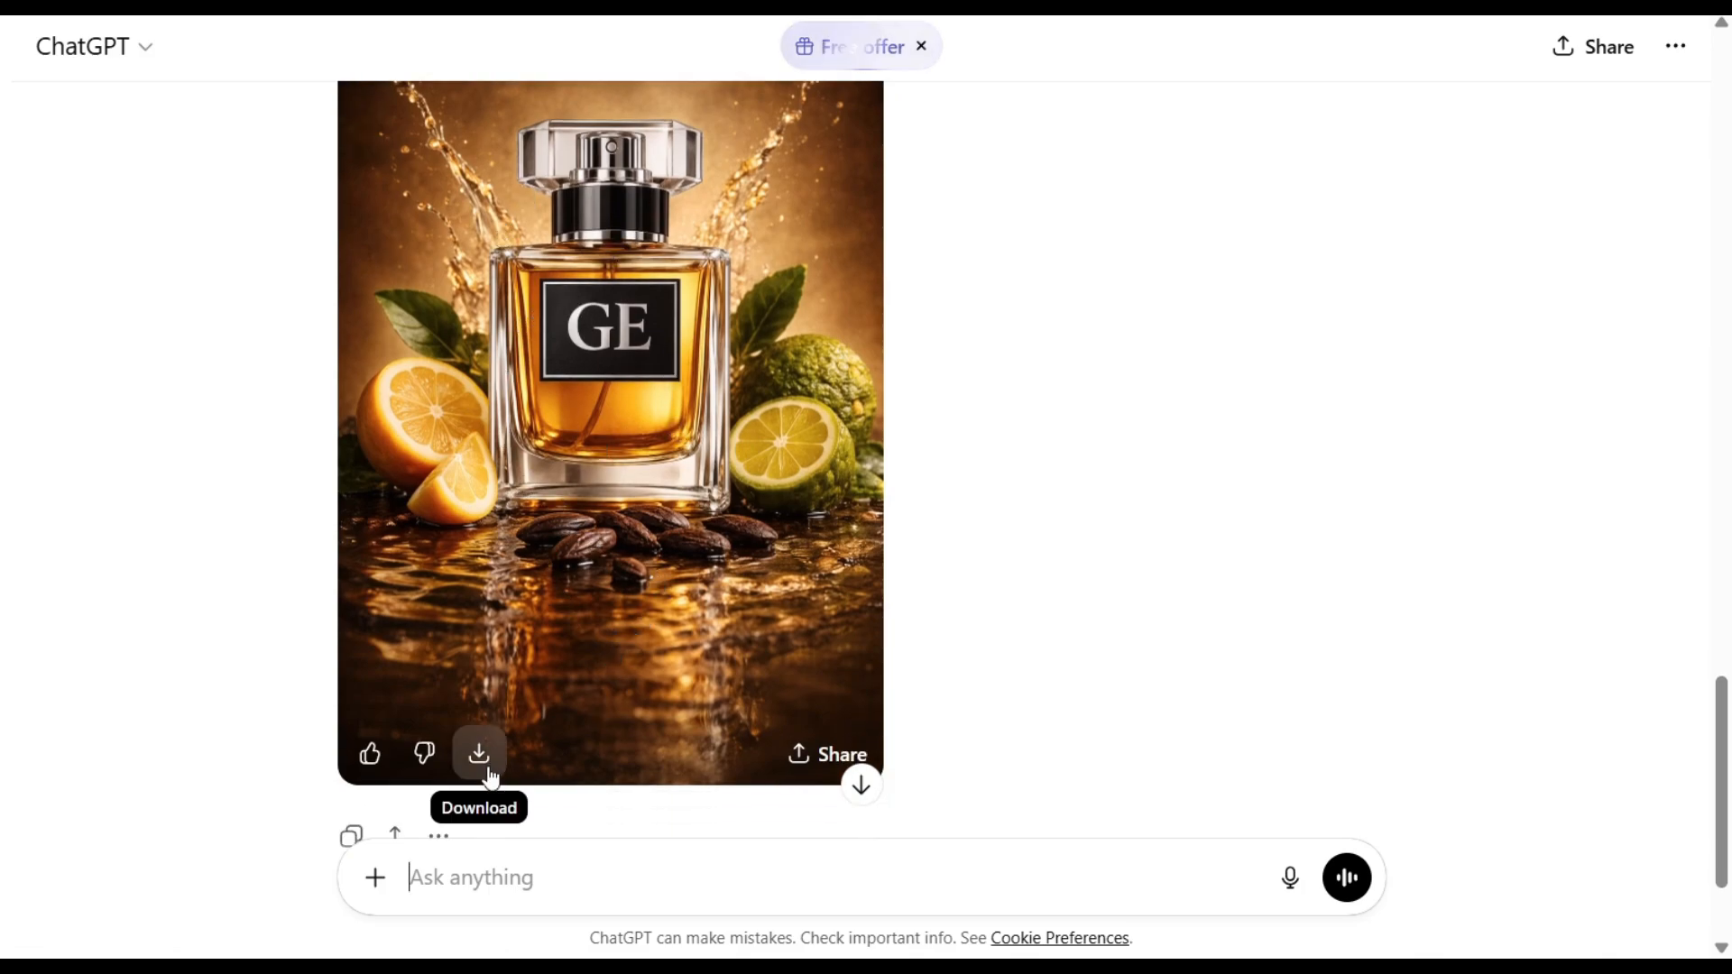
scroll(985, 433, "up", 1)
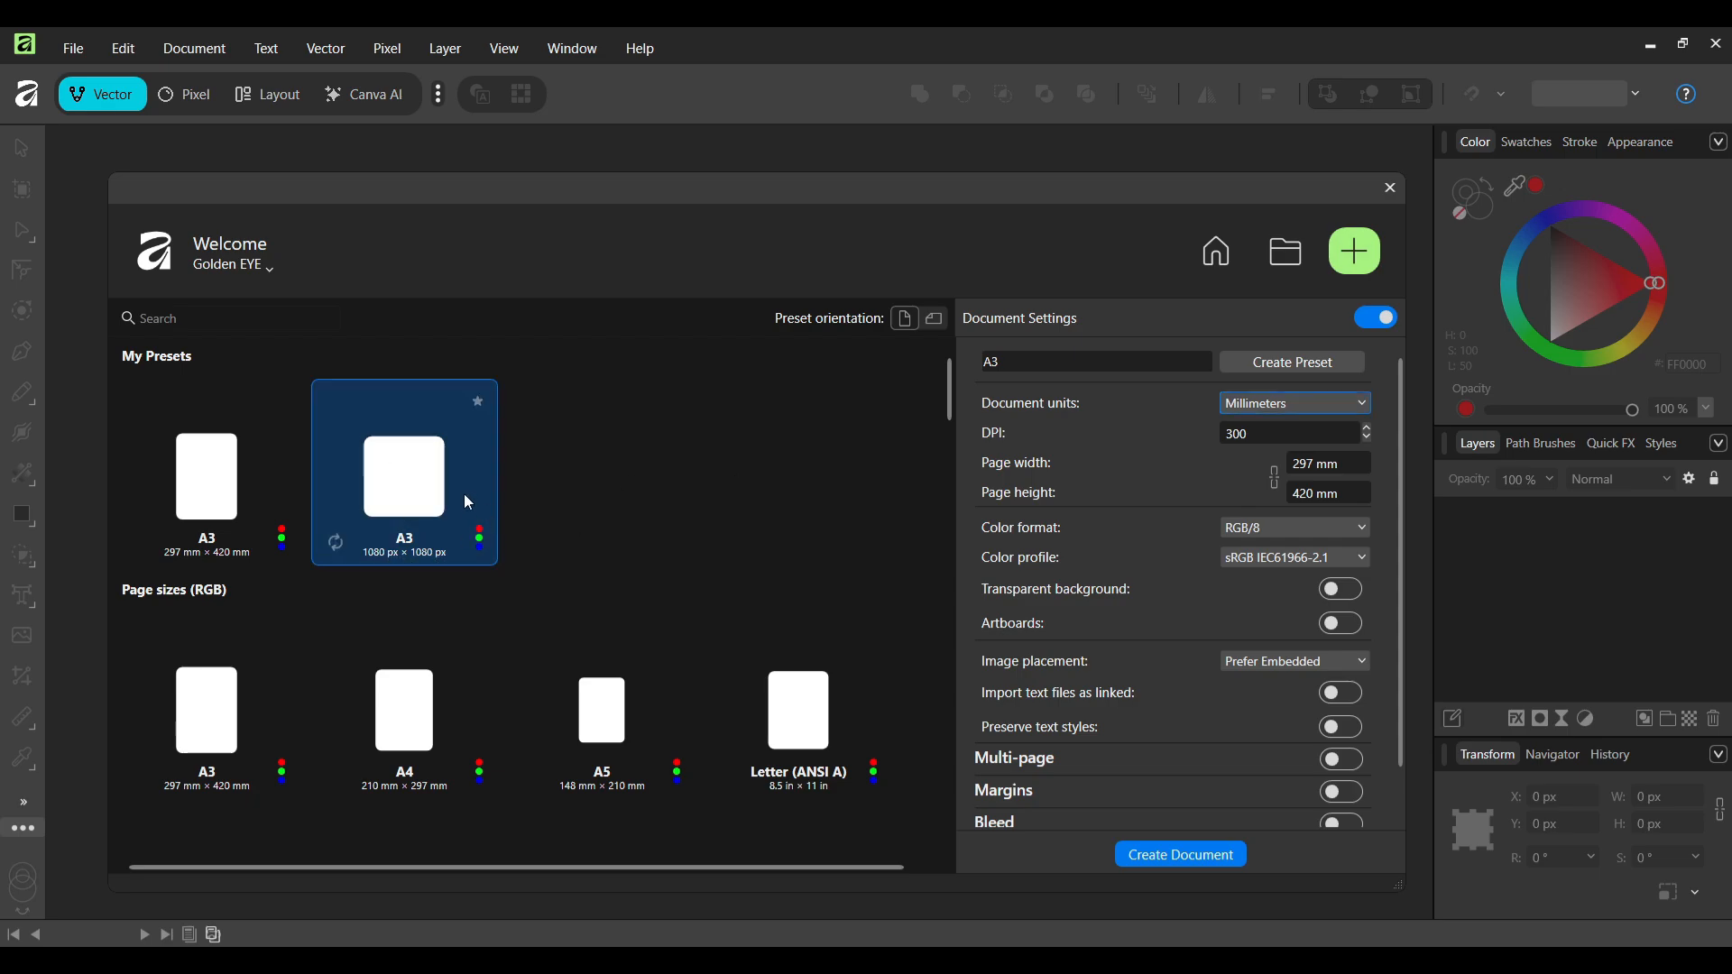
Step: Switch to Affinity and create a new document from the saved 1080 px × 1080 px A3 preset
left_click(1296, 402)
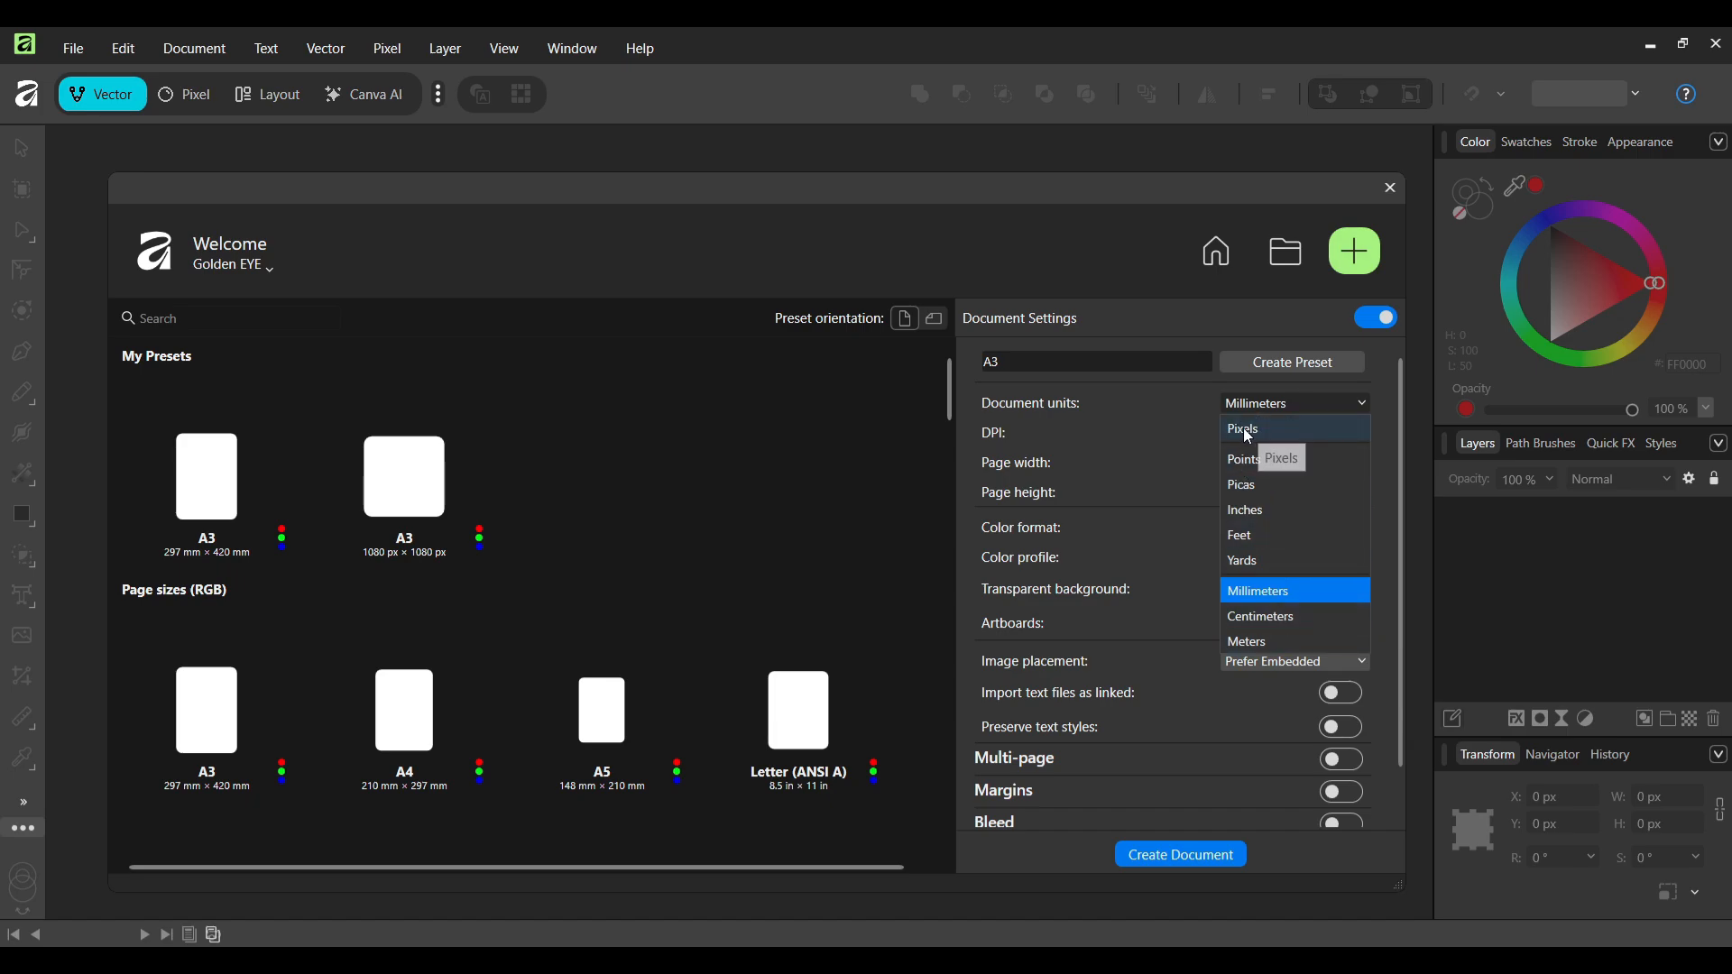
left_click(1127, 454)
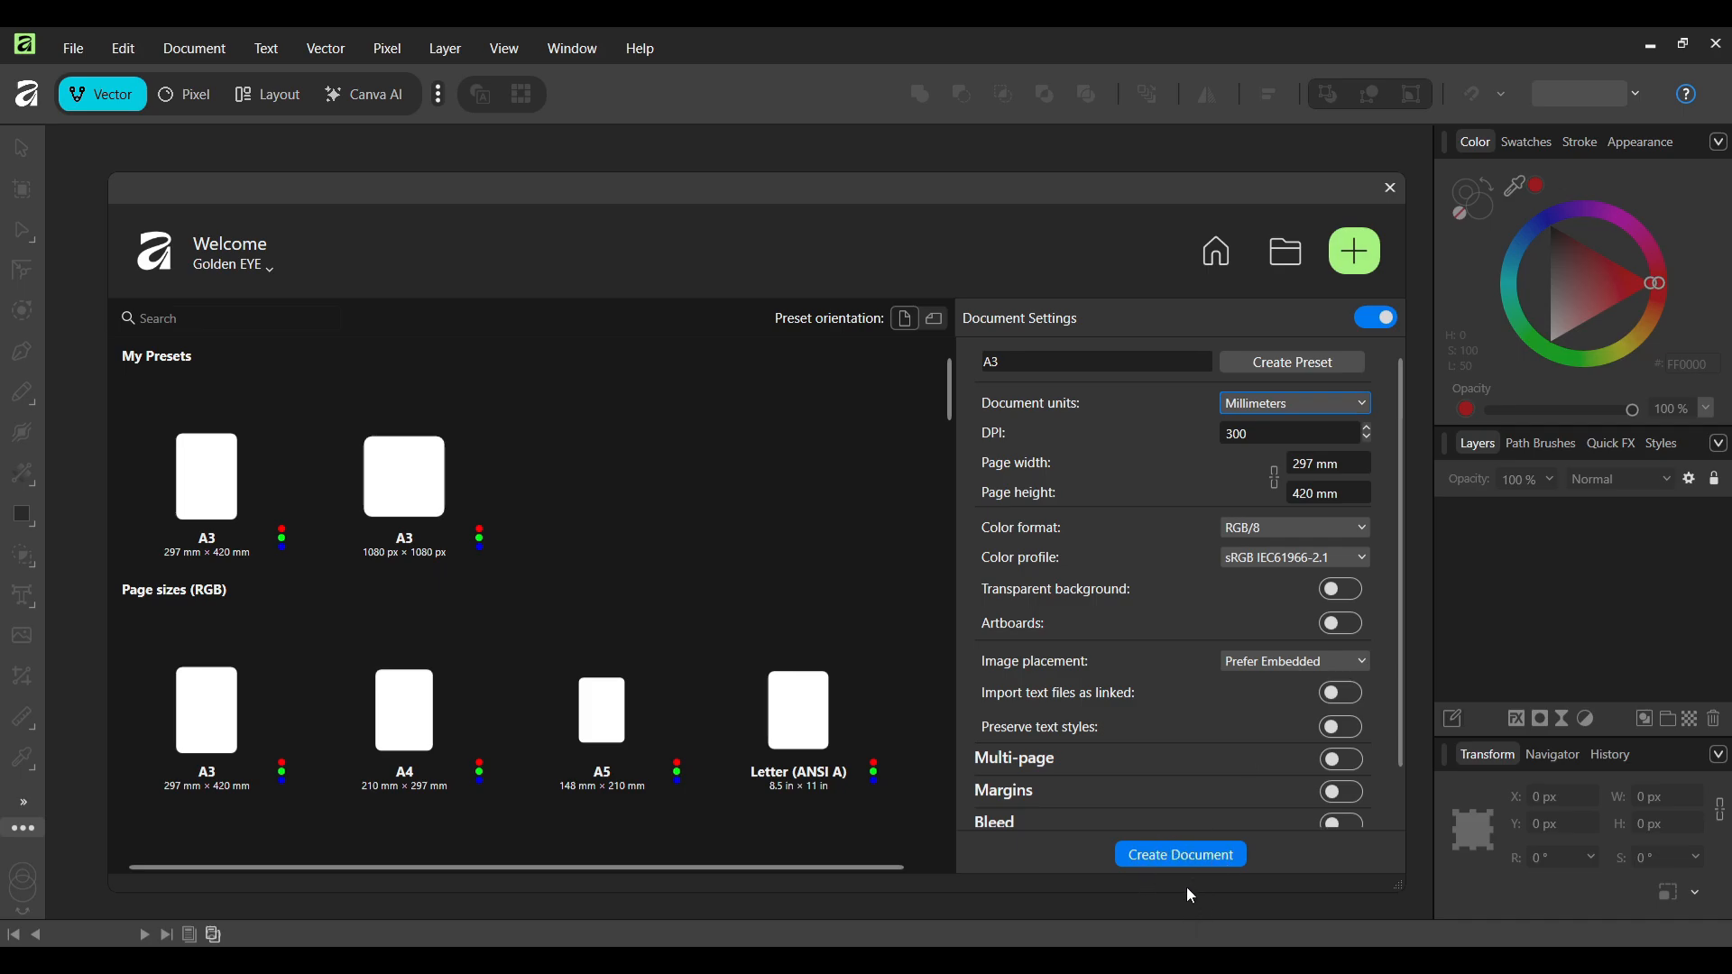
double_click(424, 491)
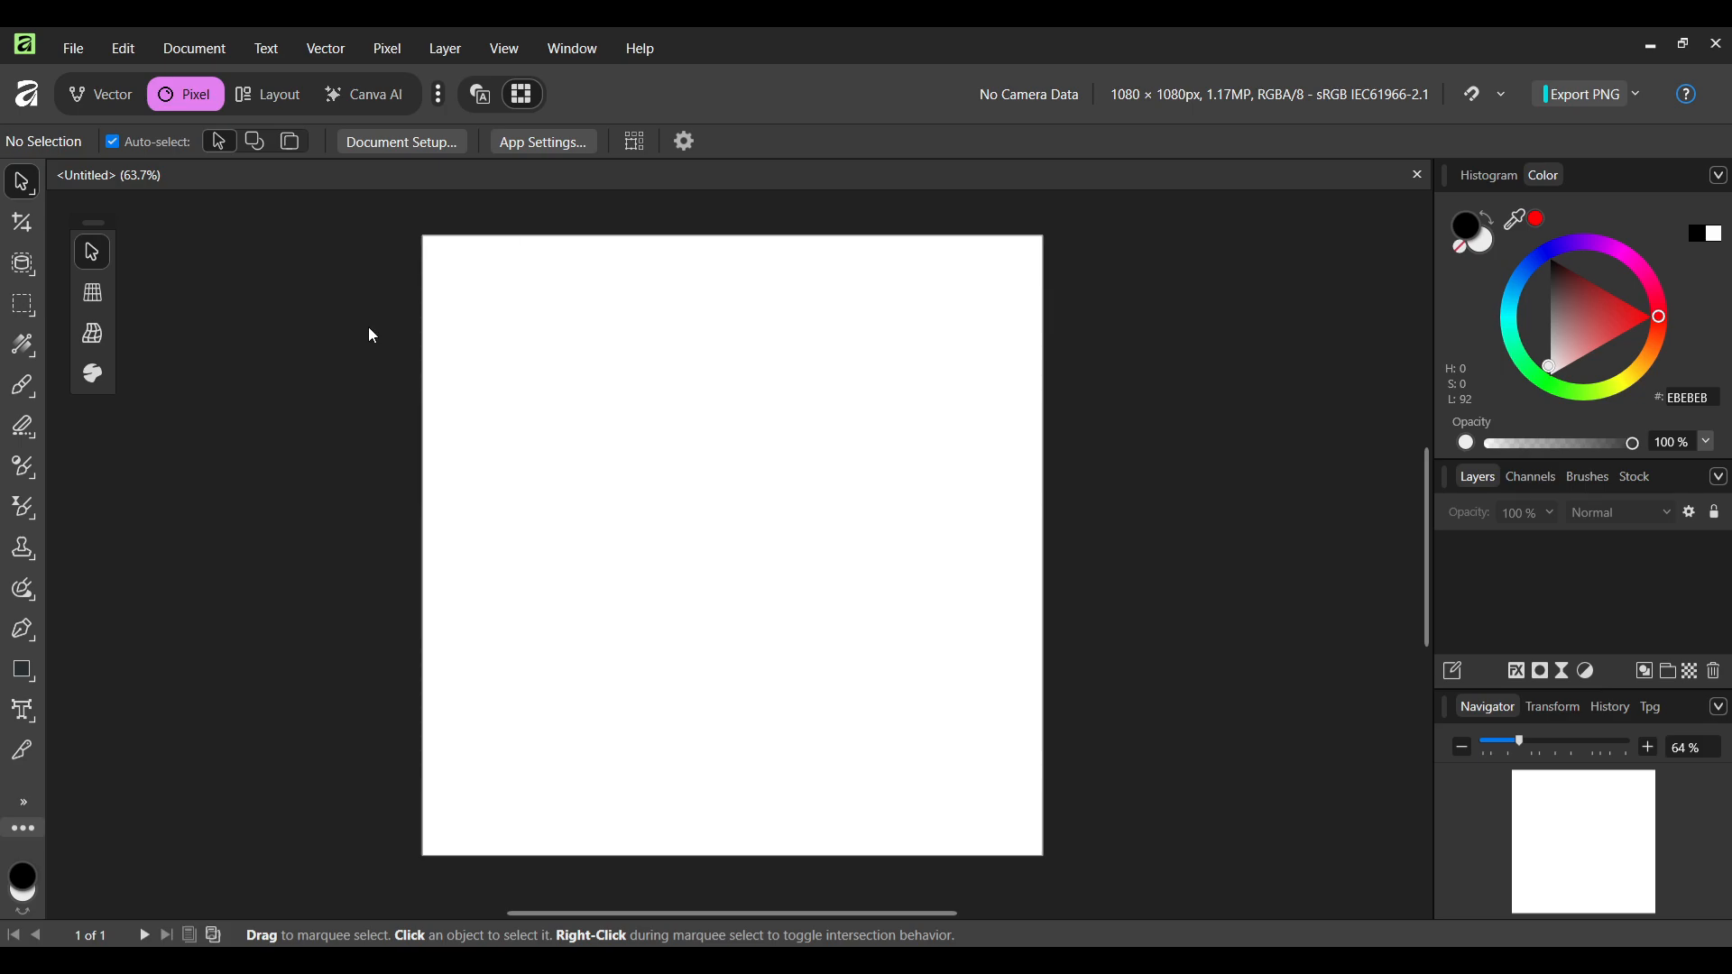
Step: Place the generated ChatGPT perfume image on the page, then position and enlarge it to about 108% to cover the square canvas
left_click(55, 58)
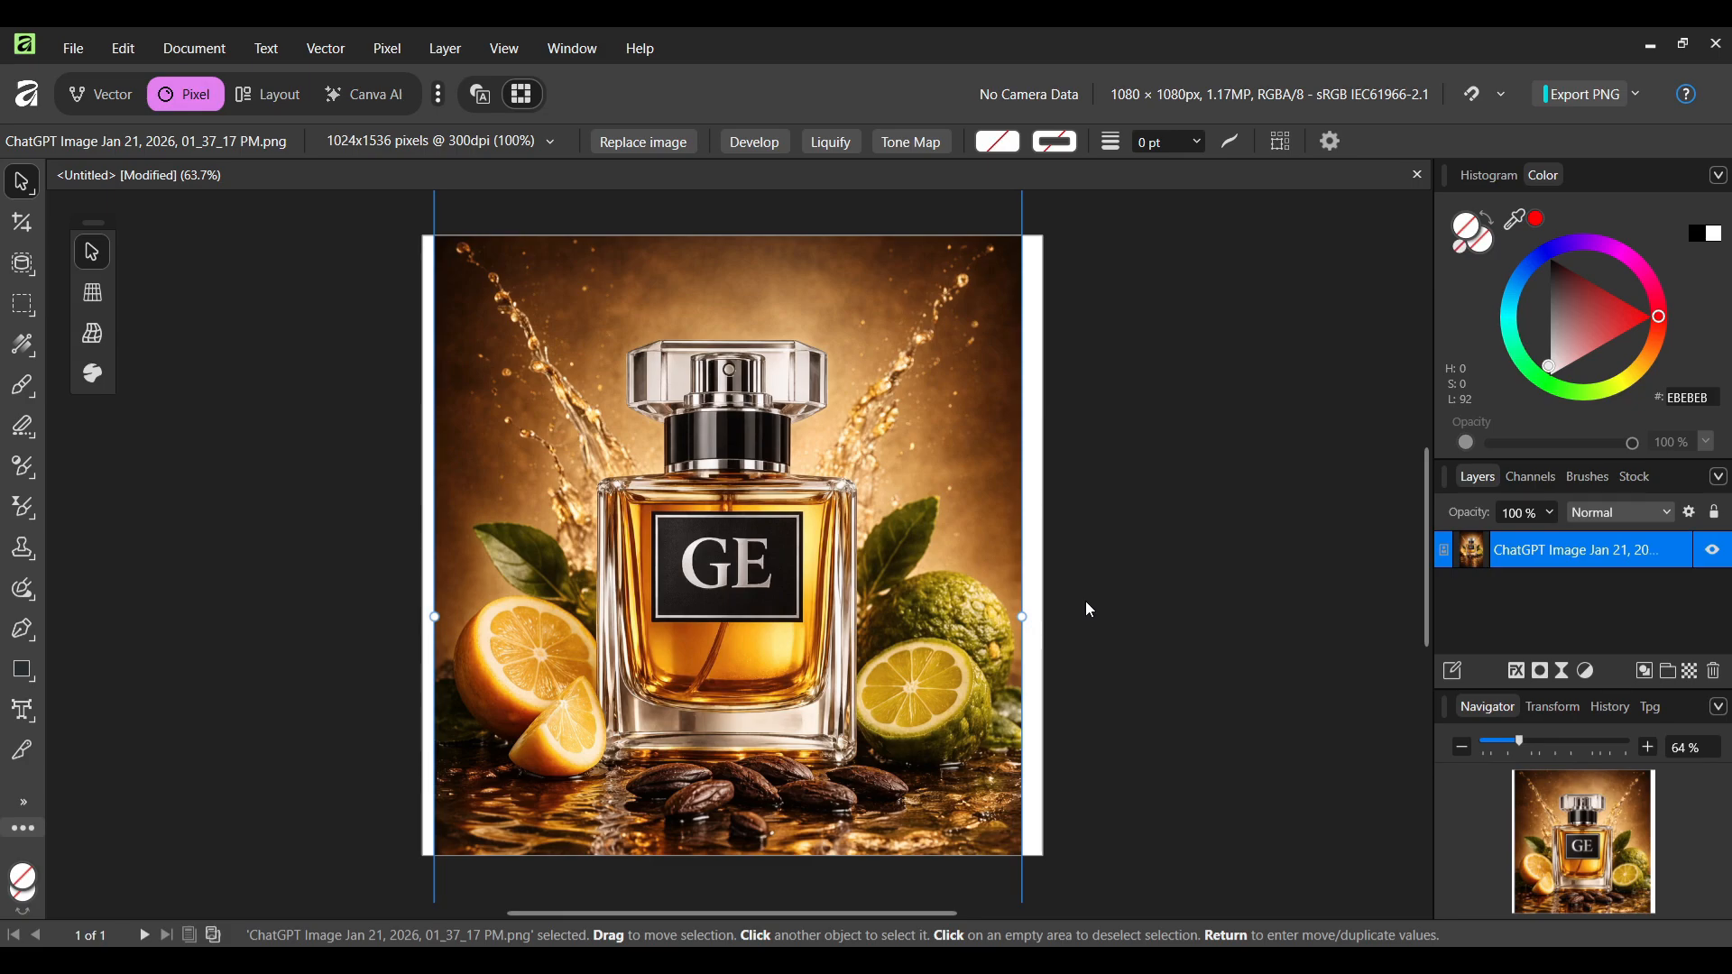
left_click_drag(930, 713, 915, 701)
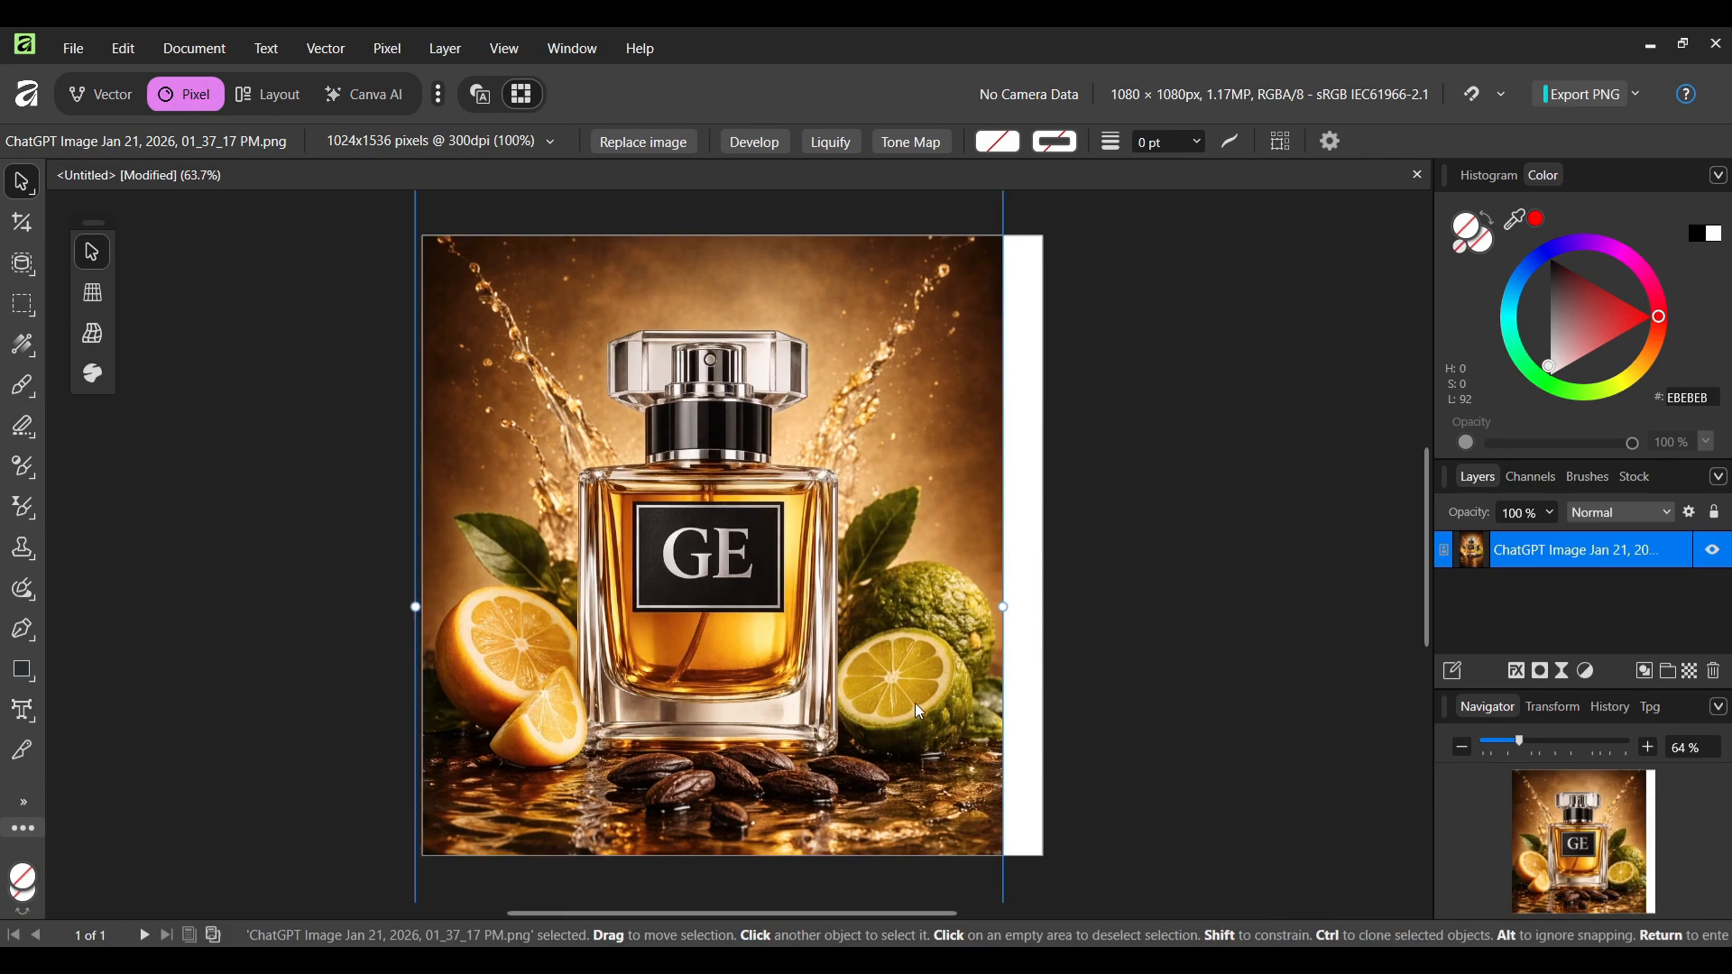
scroll(1037, 676, "down", 3)
left_click_drag(1004, 437, 1049, 440)
scroll(938, 526, "up", 3)
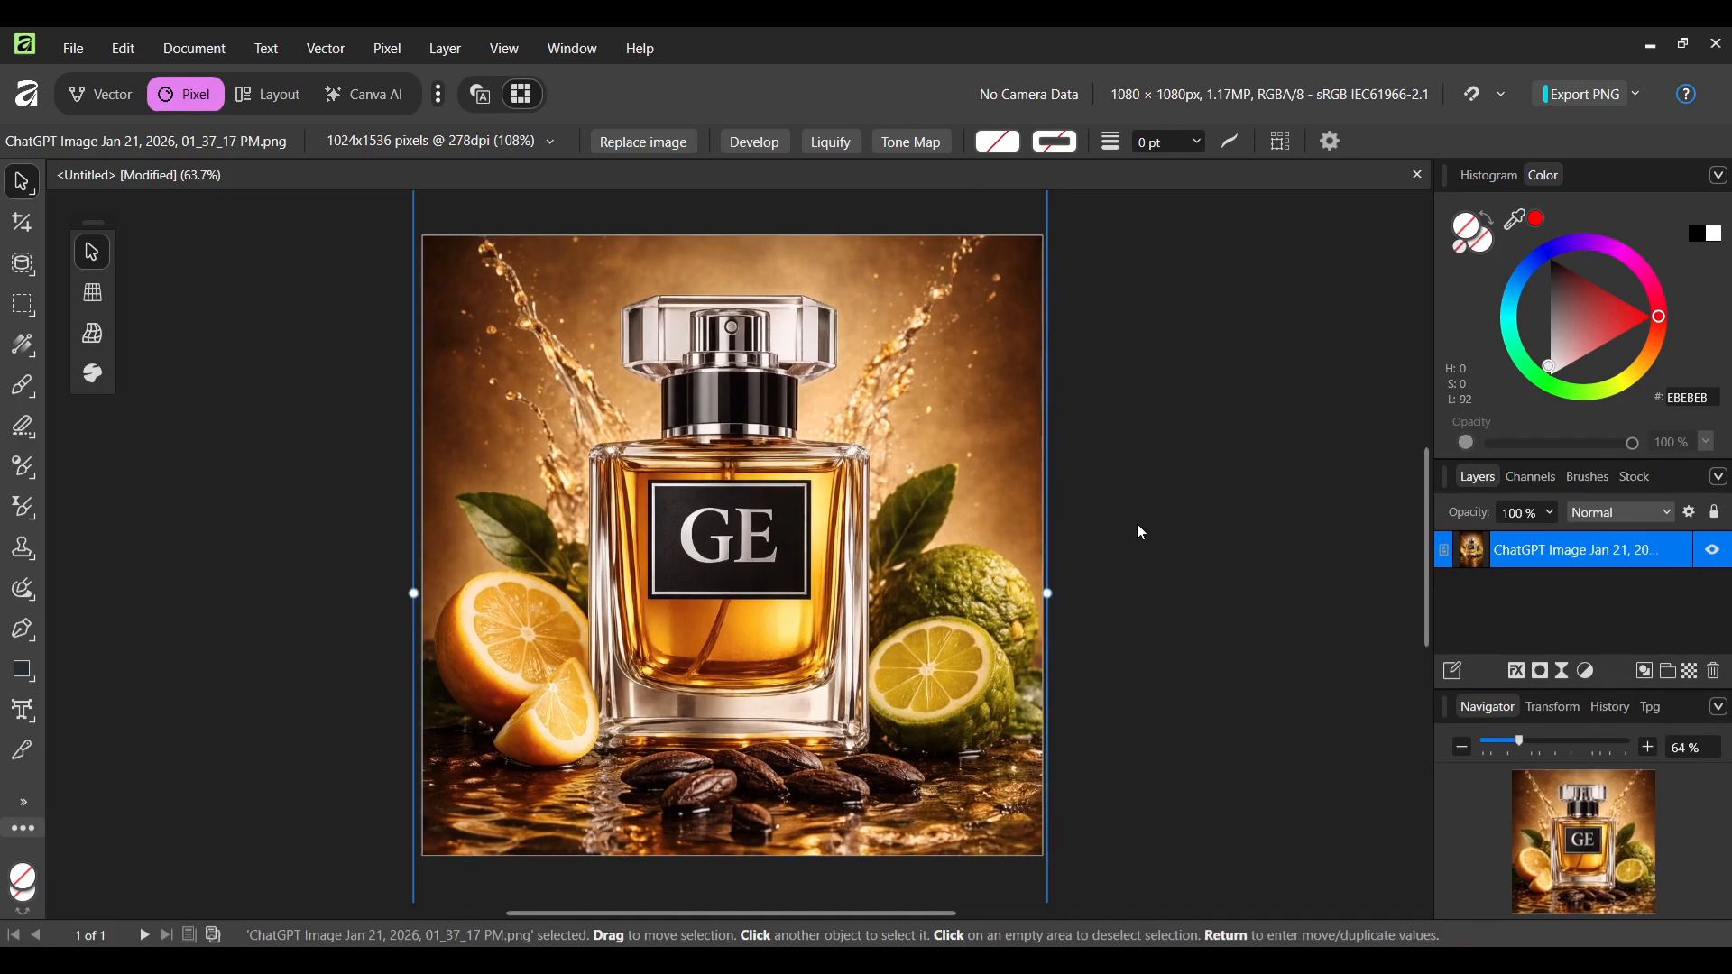
Step: Rasterize and trim the perfume image to the canvas edges and deselect it
scroll(767, 546, "down", 2)
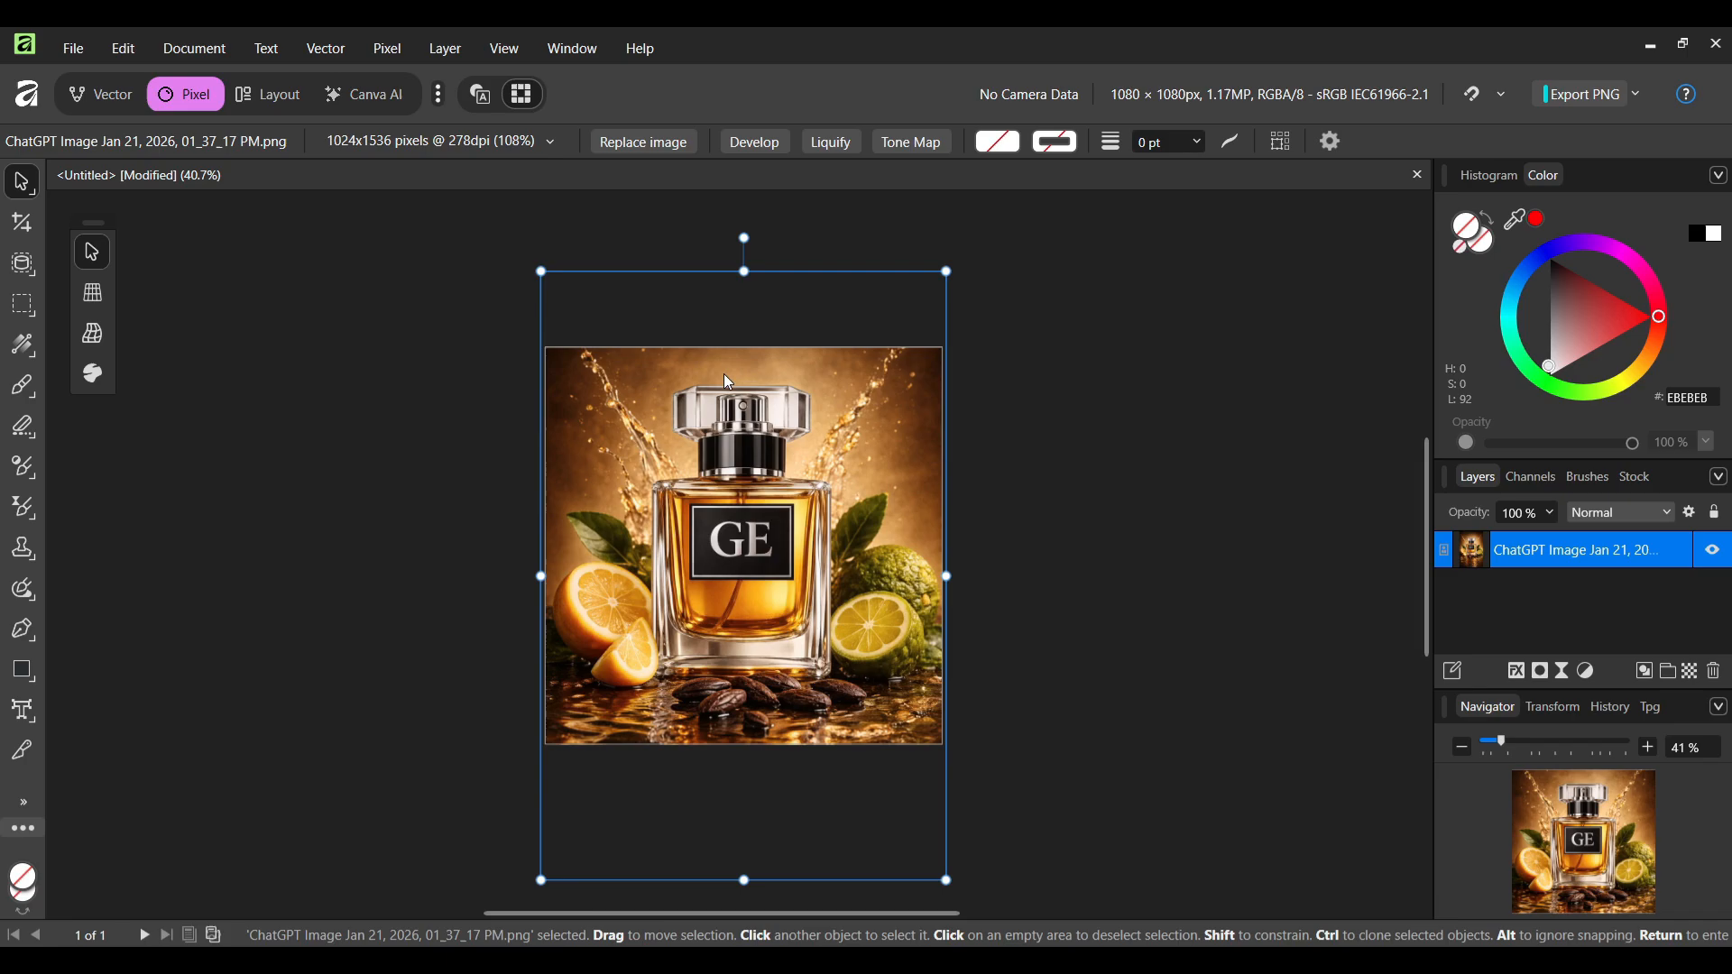
right_click(836, 441)
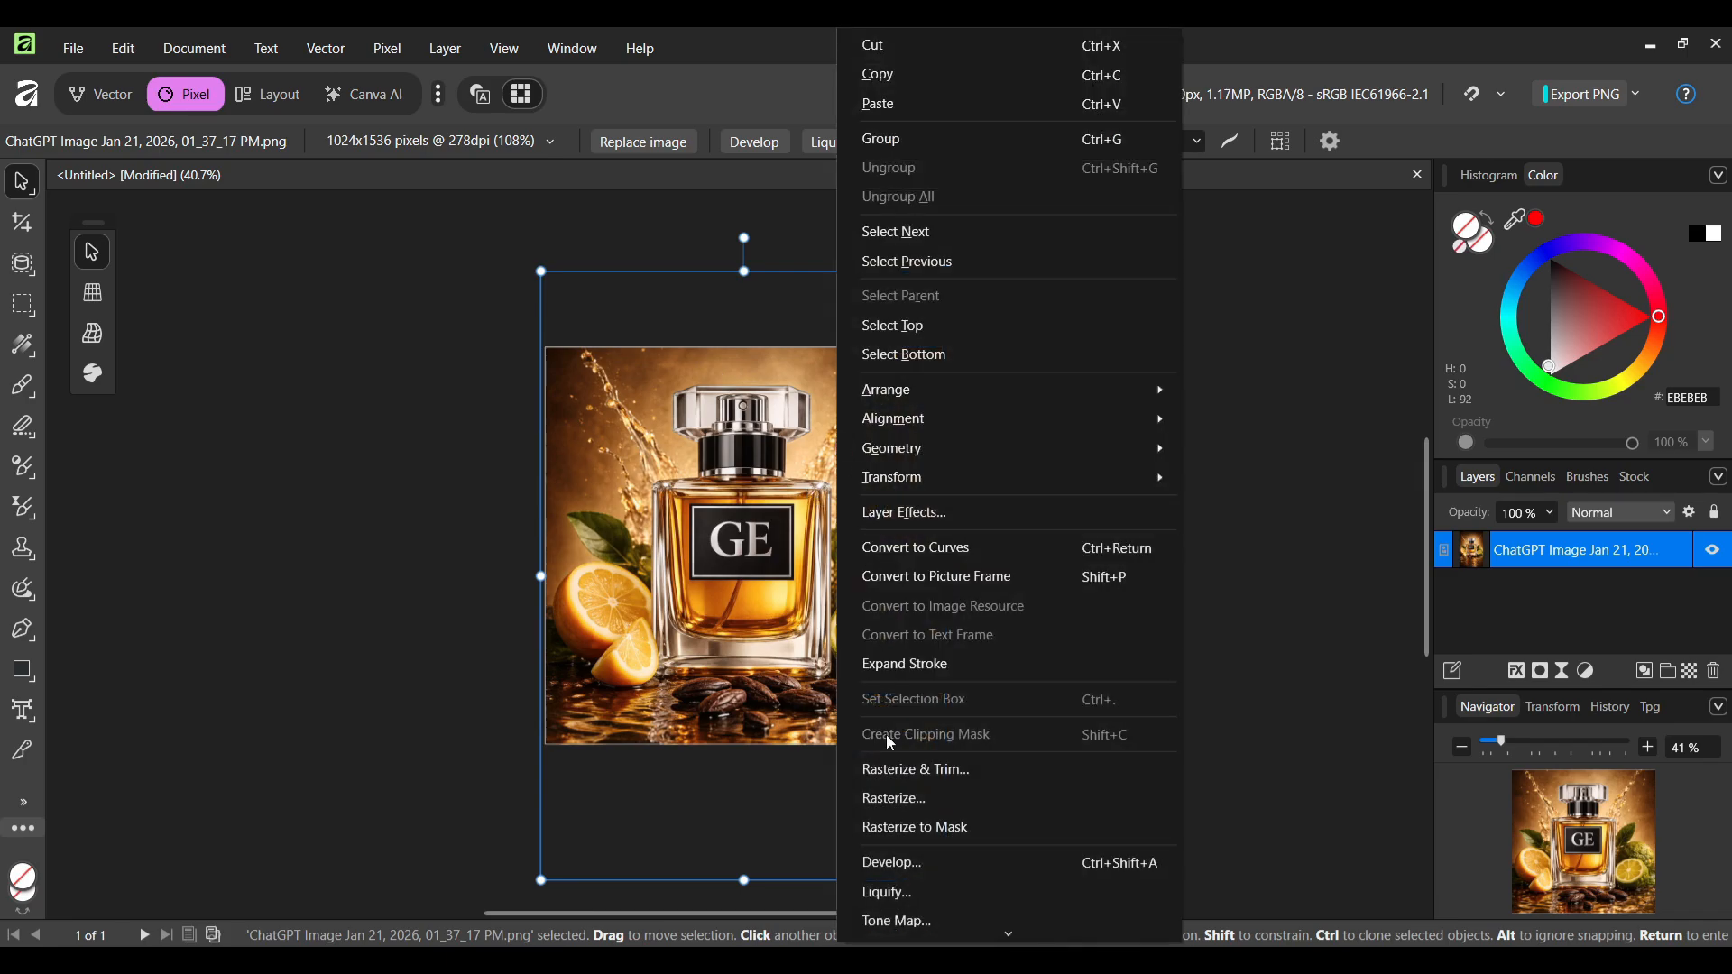
left_click(950, 772)
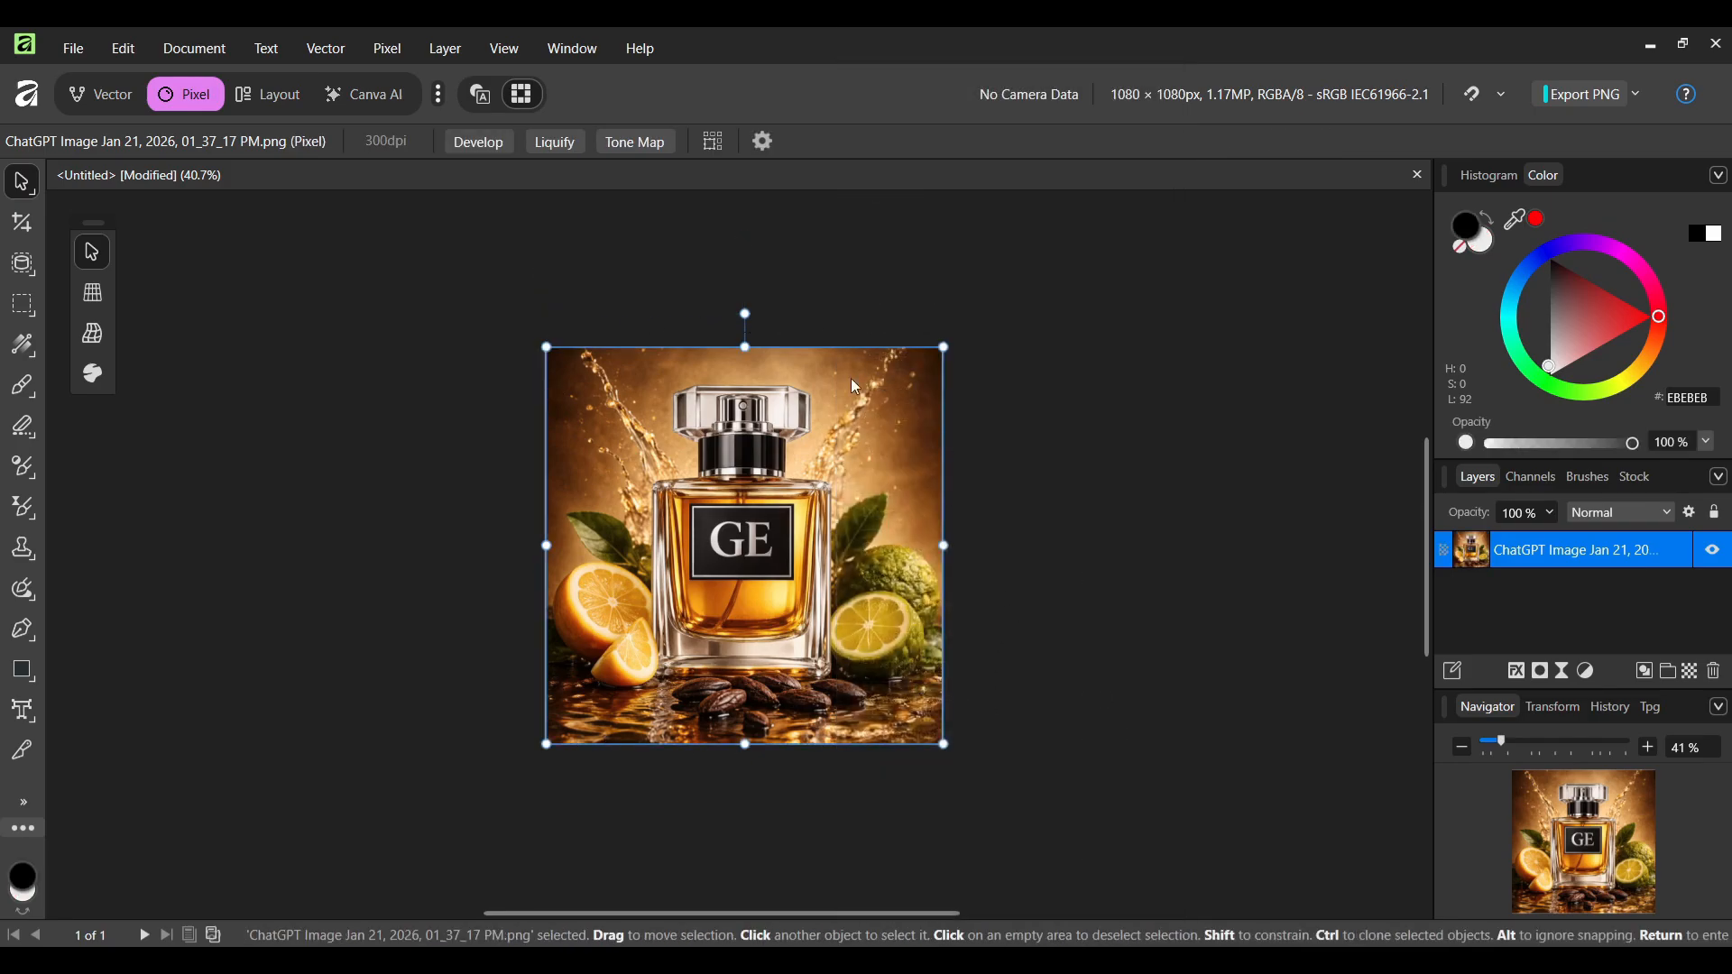
left_click(1033, 515)
scroll(1019, 511, "up", 1)
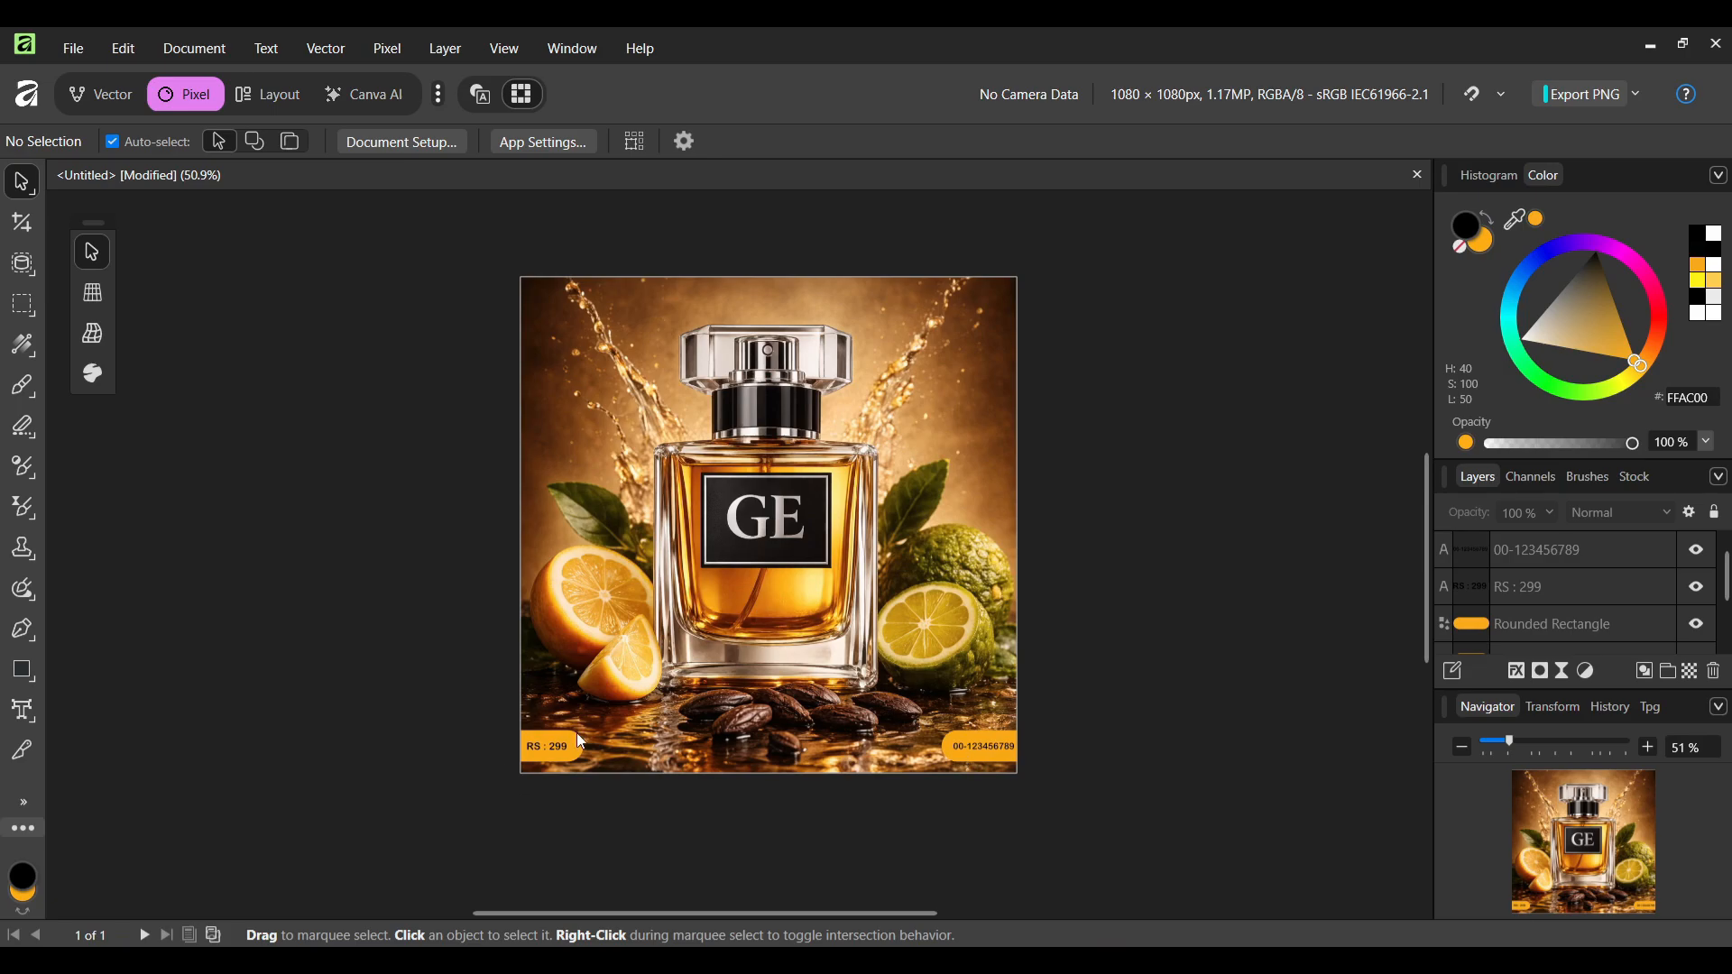
Step: Draw an orange rectangle beside the bottle cap, over the golden splash, and set its corner type to Rounded
left_click(23, 670)
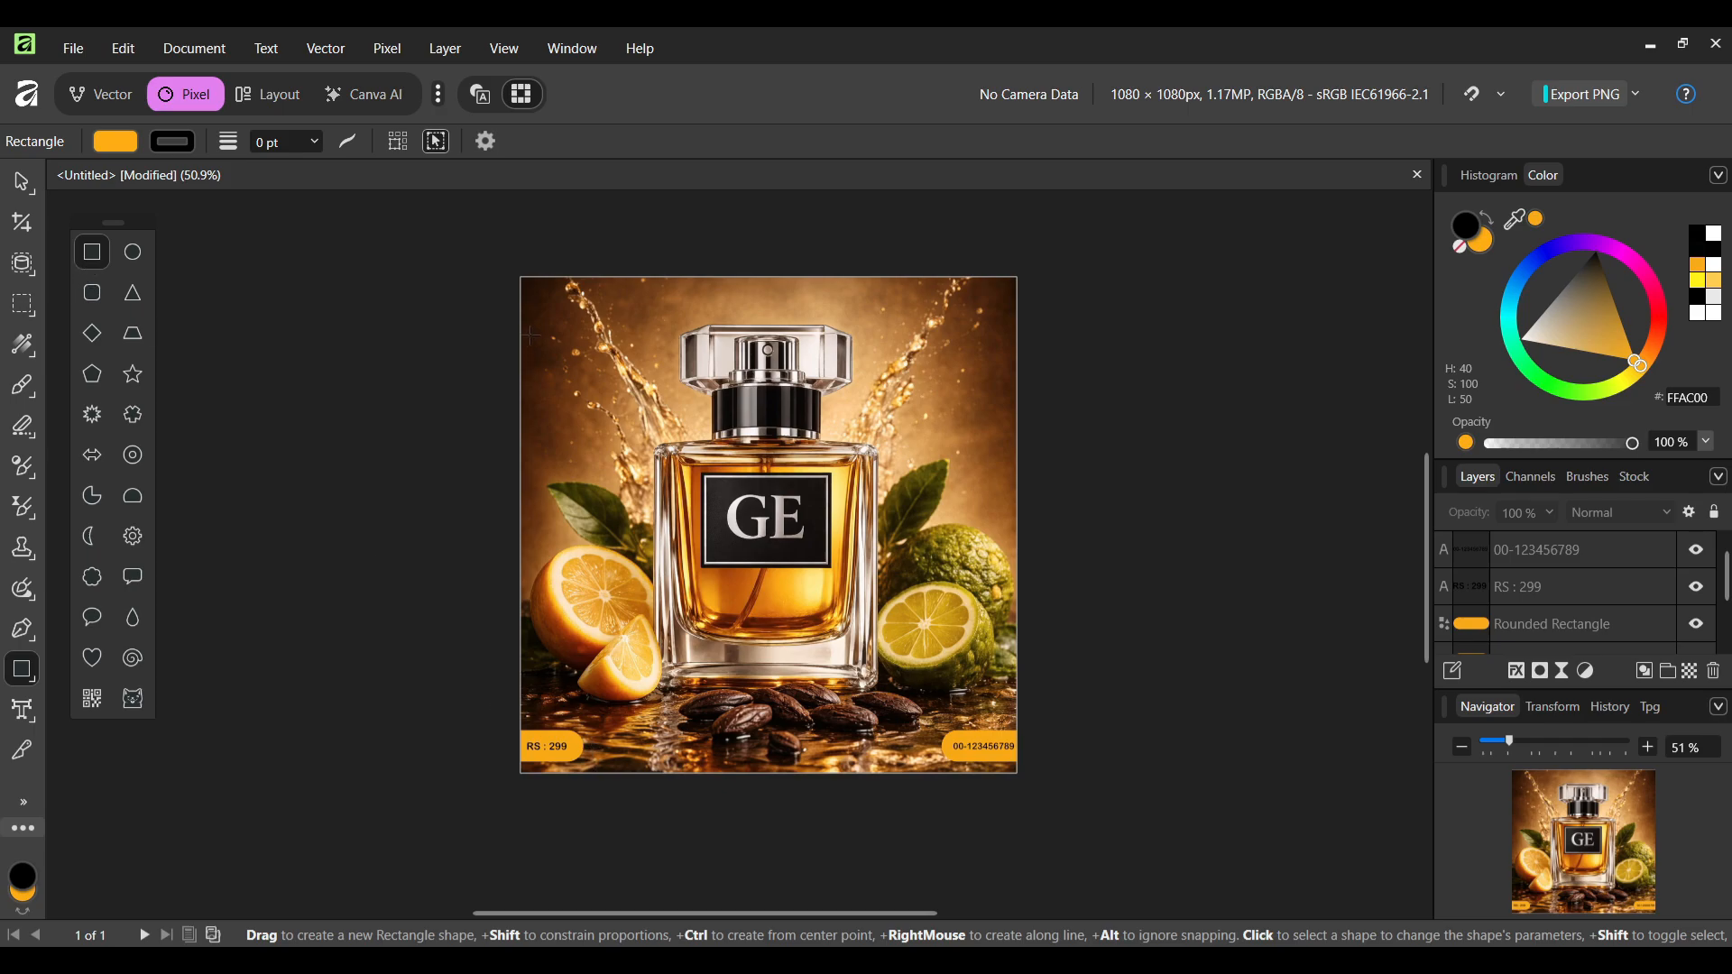
left_click_drag(553, 323, 684, 398)
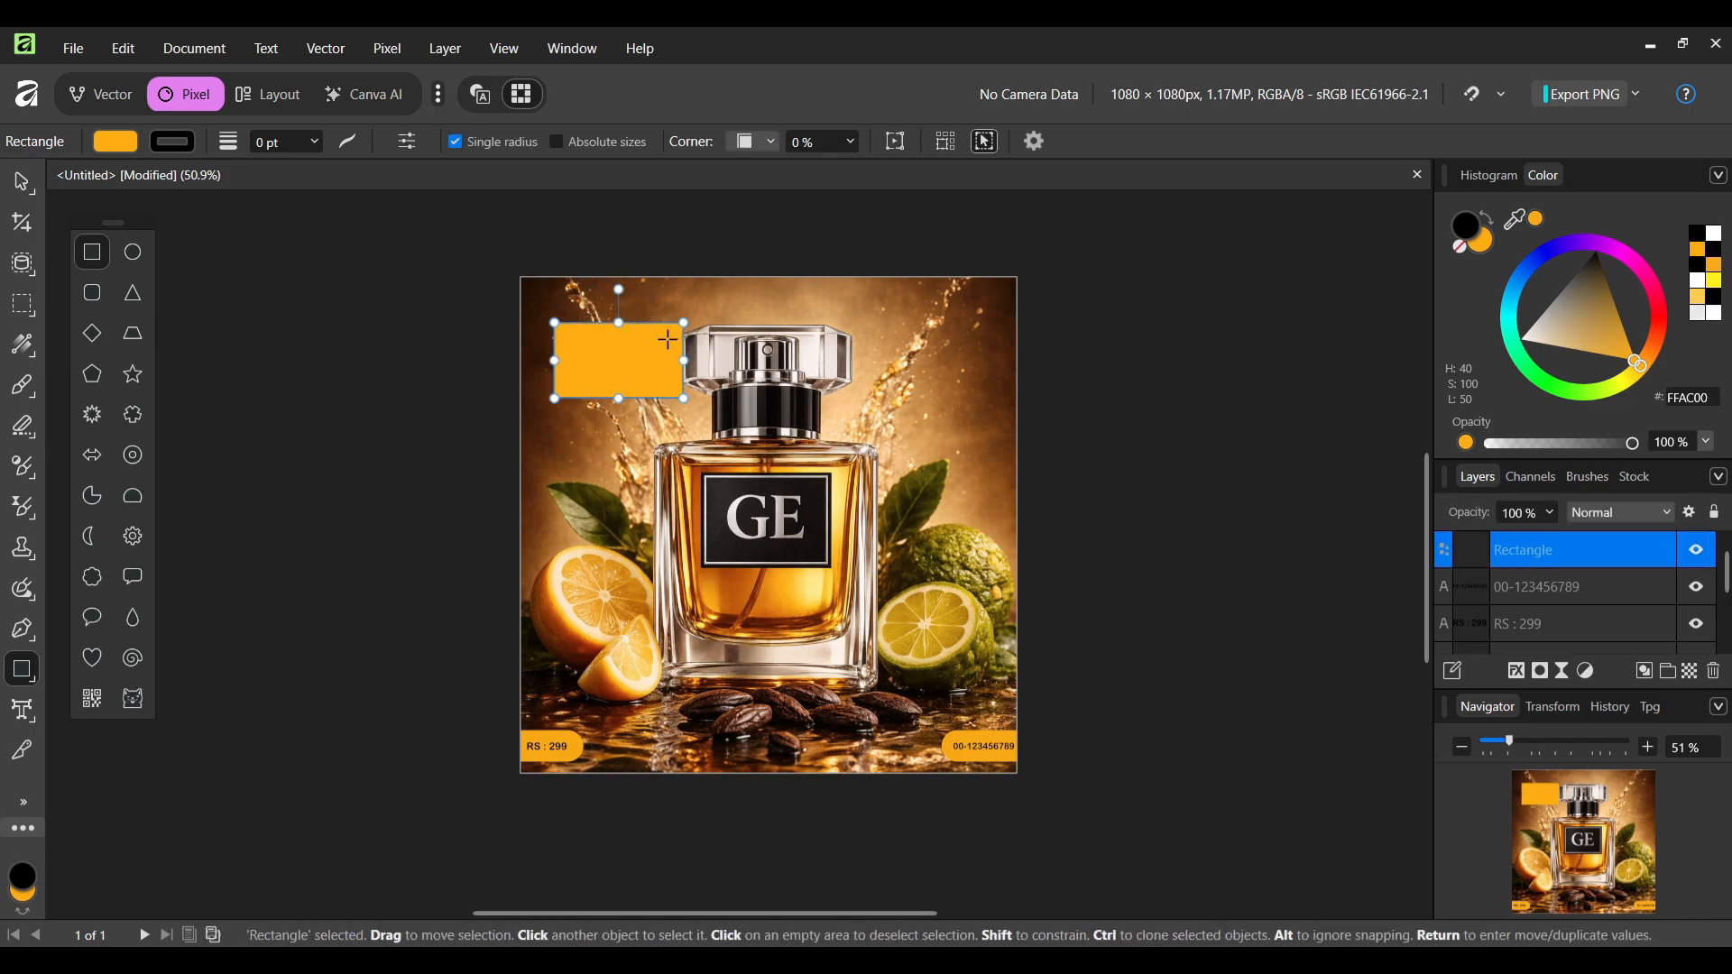
left_click(769, 144)
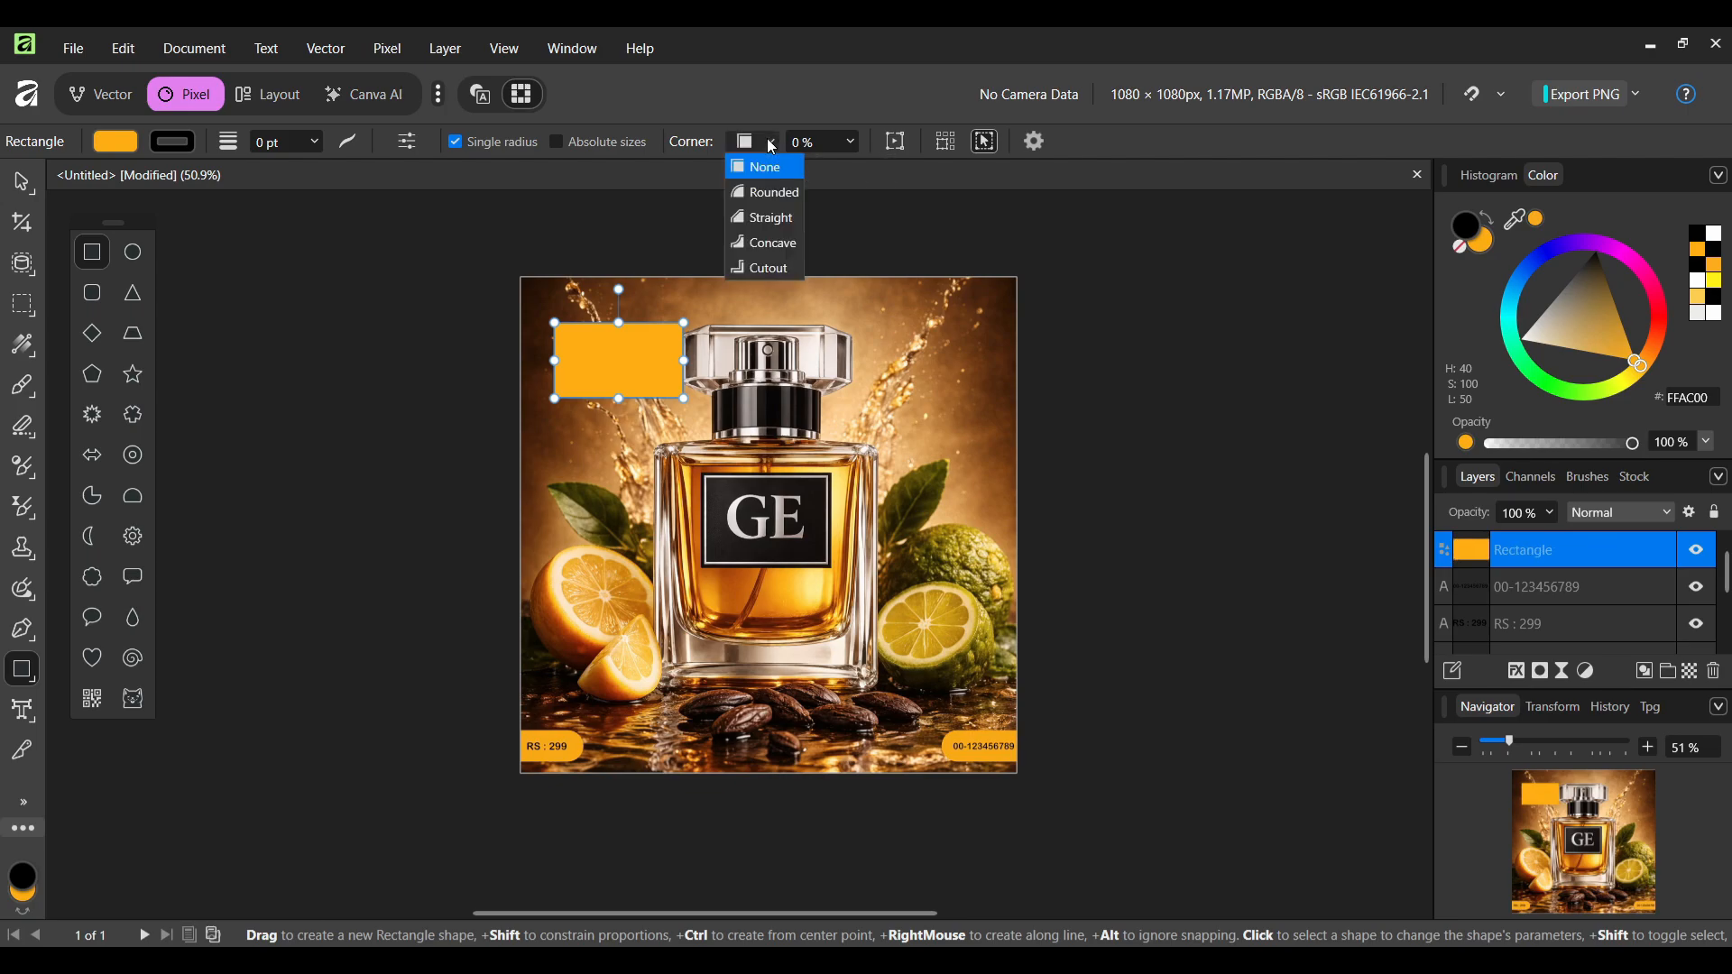
left_click(777, 198)
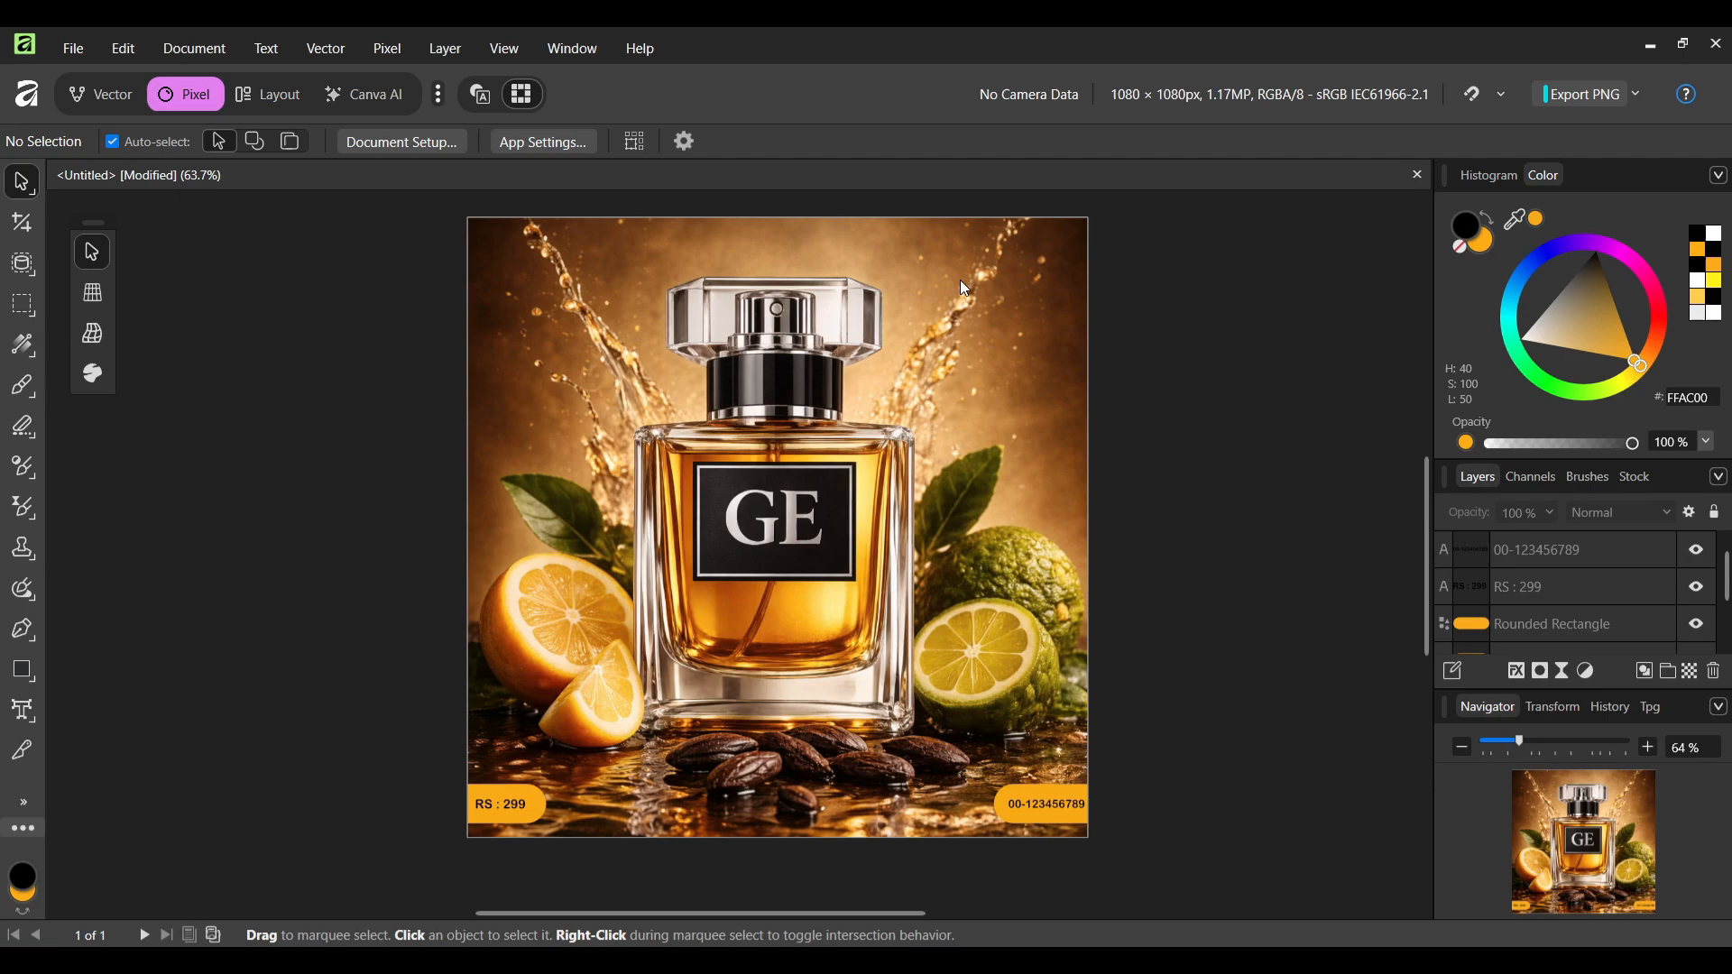
Step: Select all five objects of the design, including the background image, labels and rounded rectangles, and group them
left_click_drag(1198, 881, 369, 204)
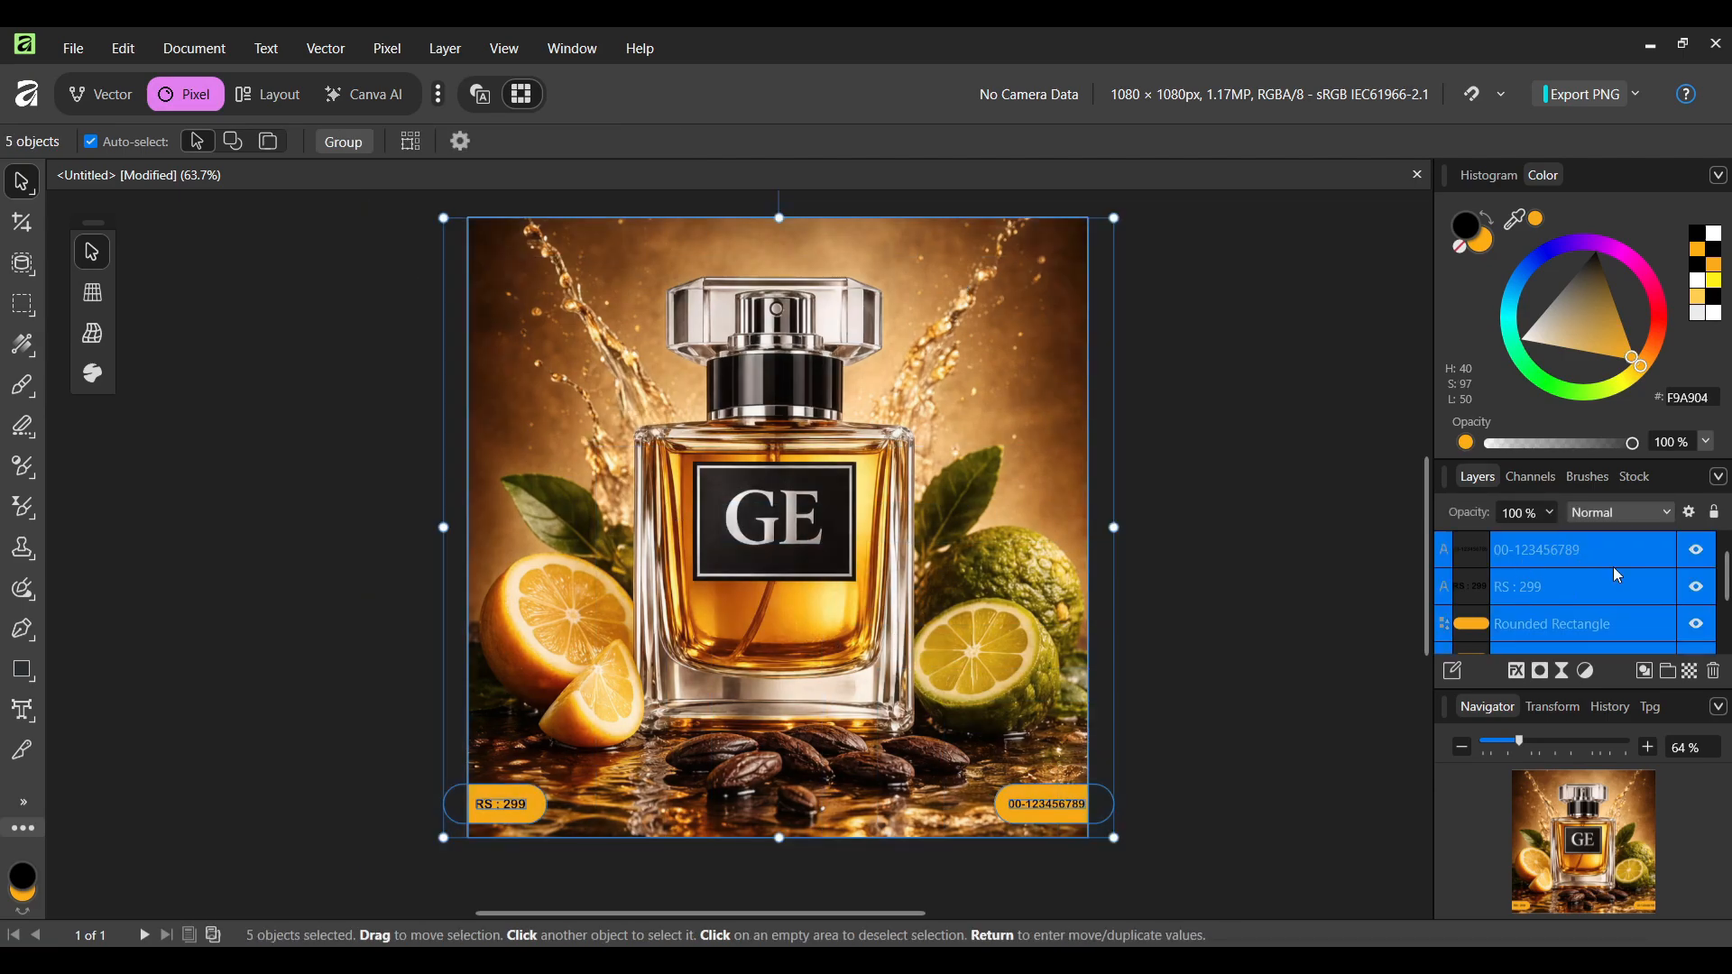
right_click(1564, 549)
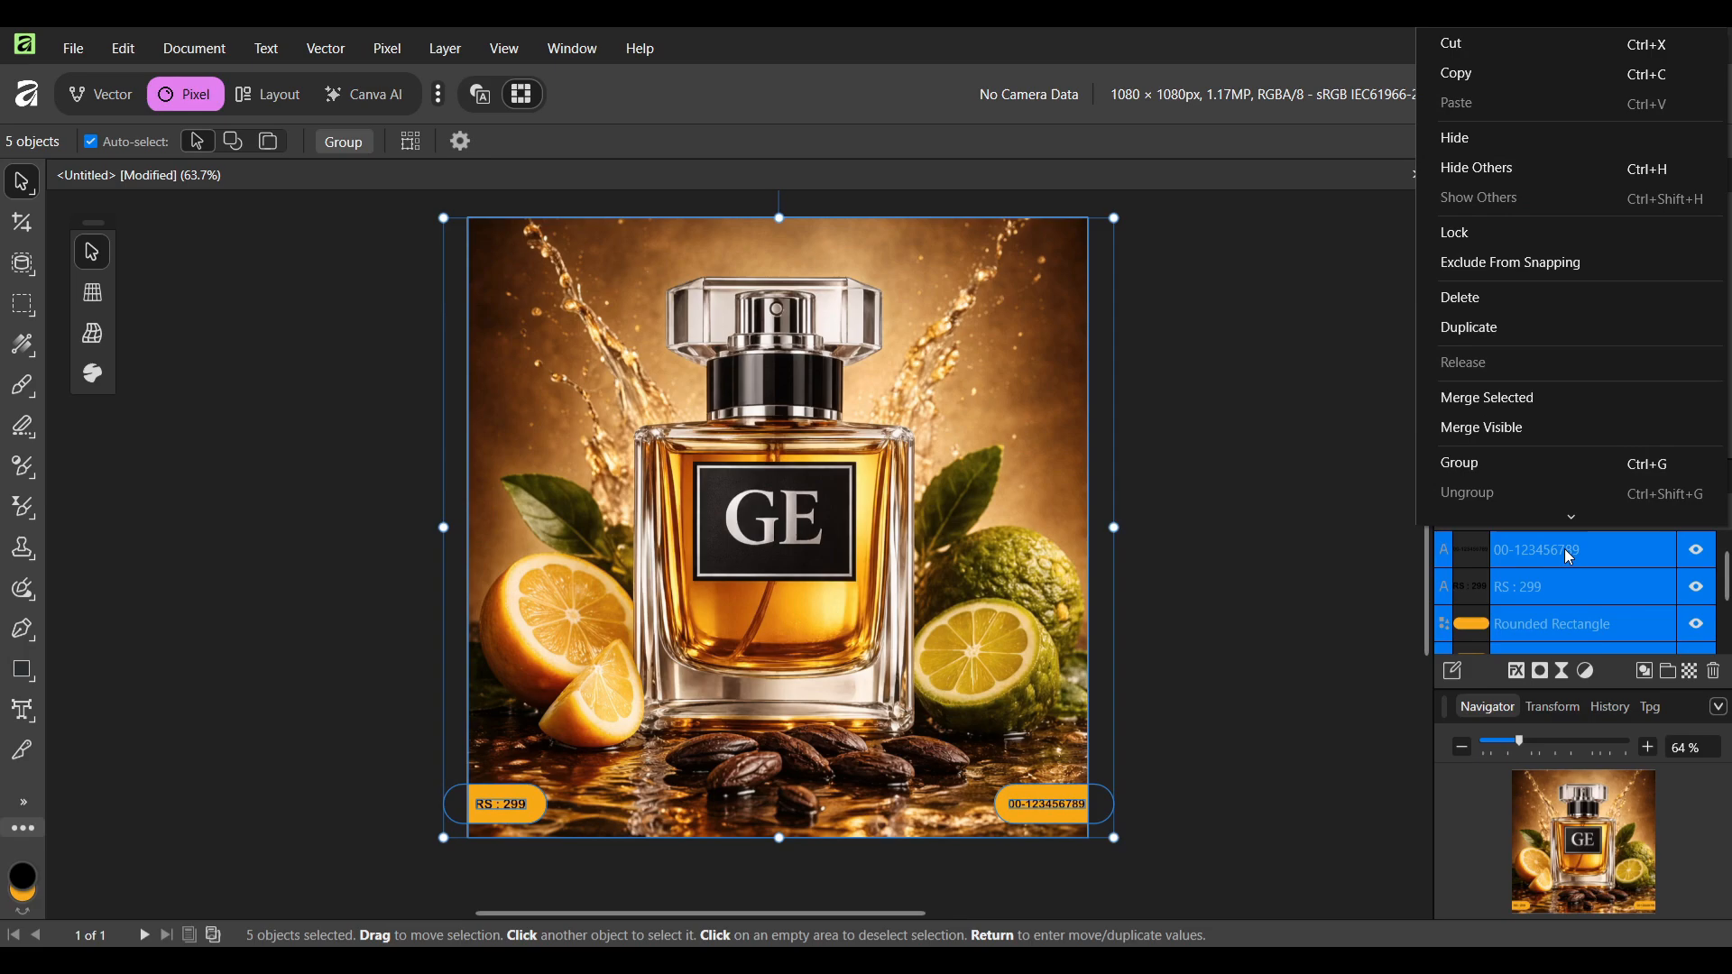
left_click(1484, 463)
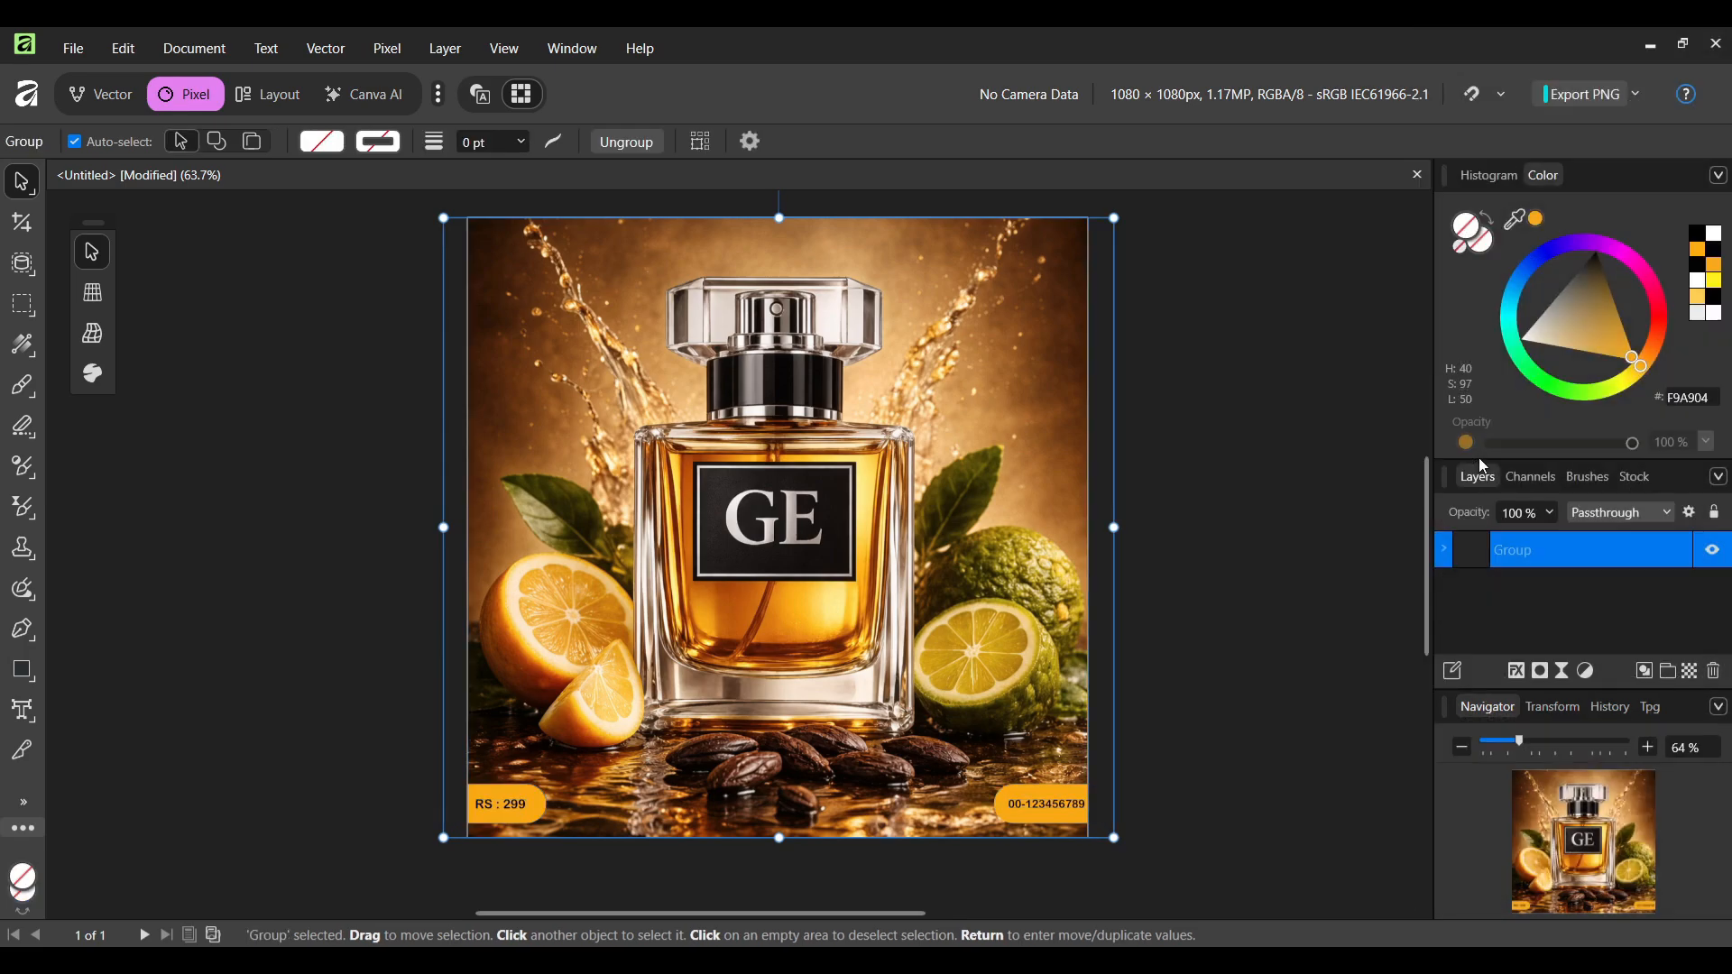
Step: Merge the visible grouped design into a new pixel layer above the group and hide the original group
left_click(1443, 551)
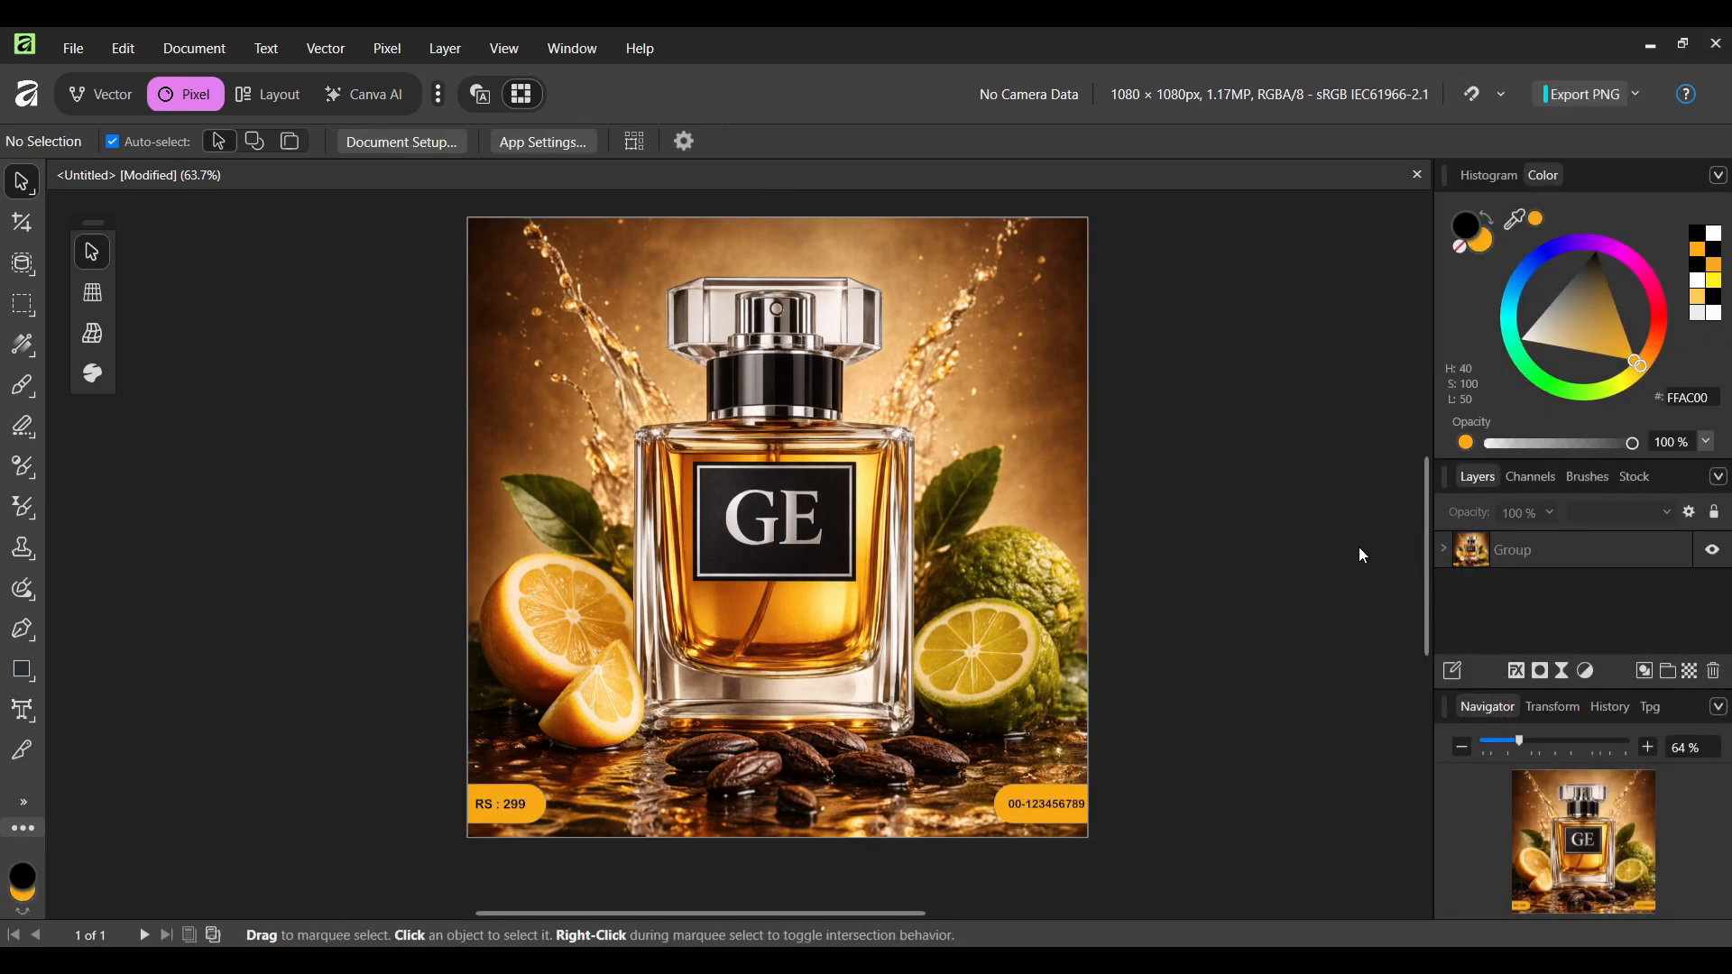
left_click(1523, 552)
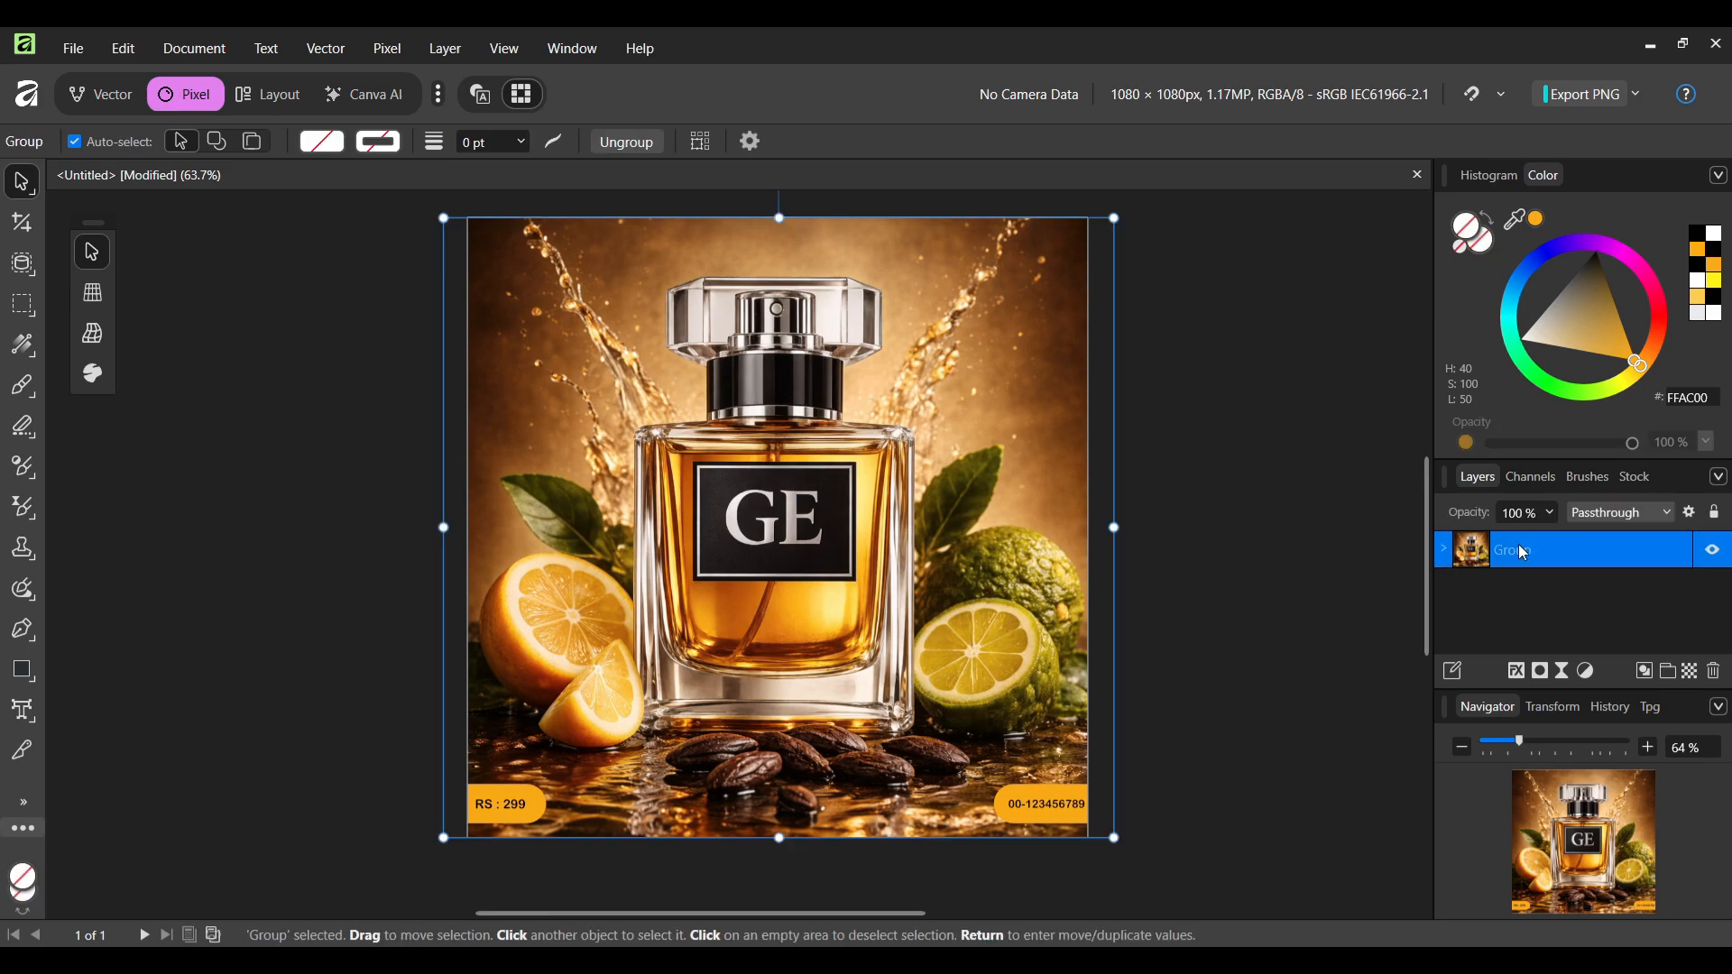
right_click(1523, 552)
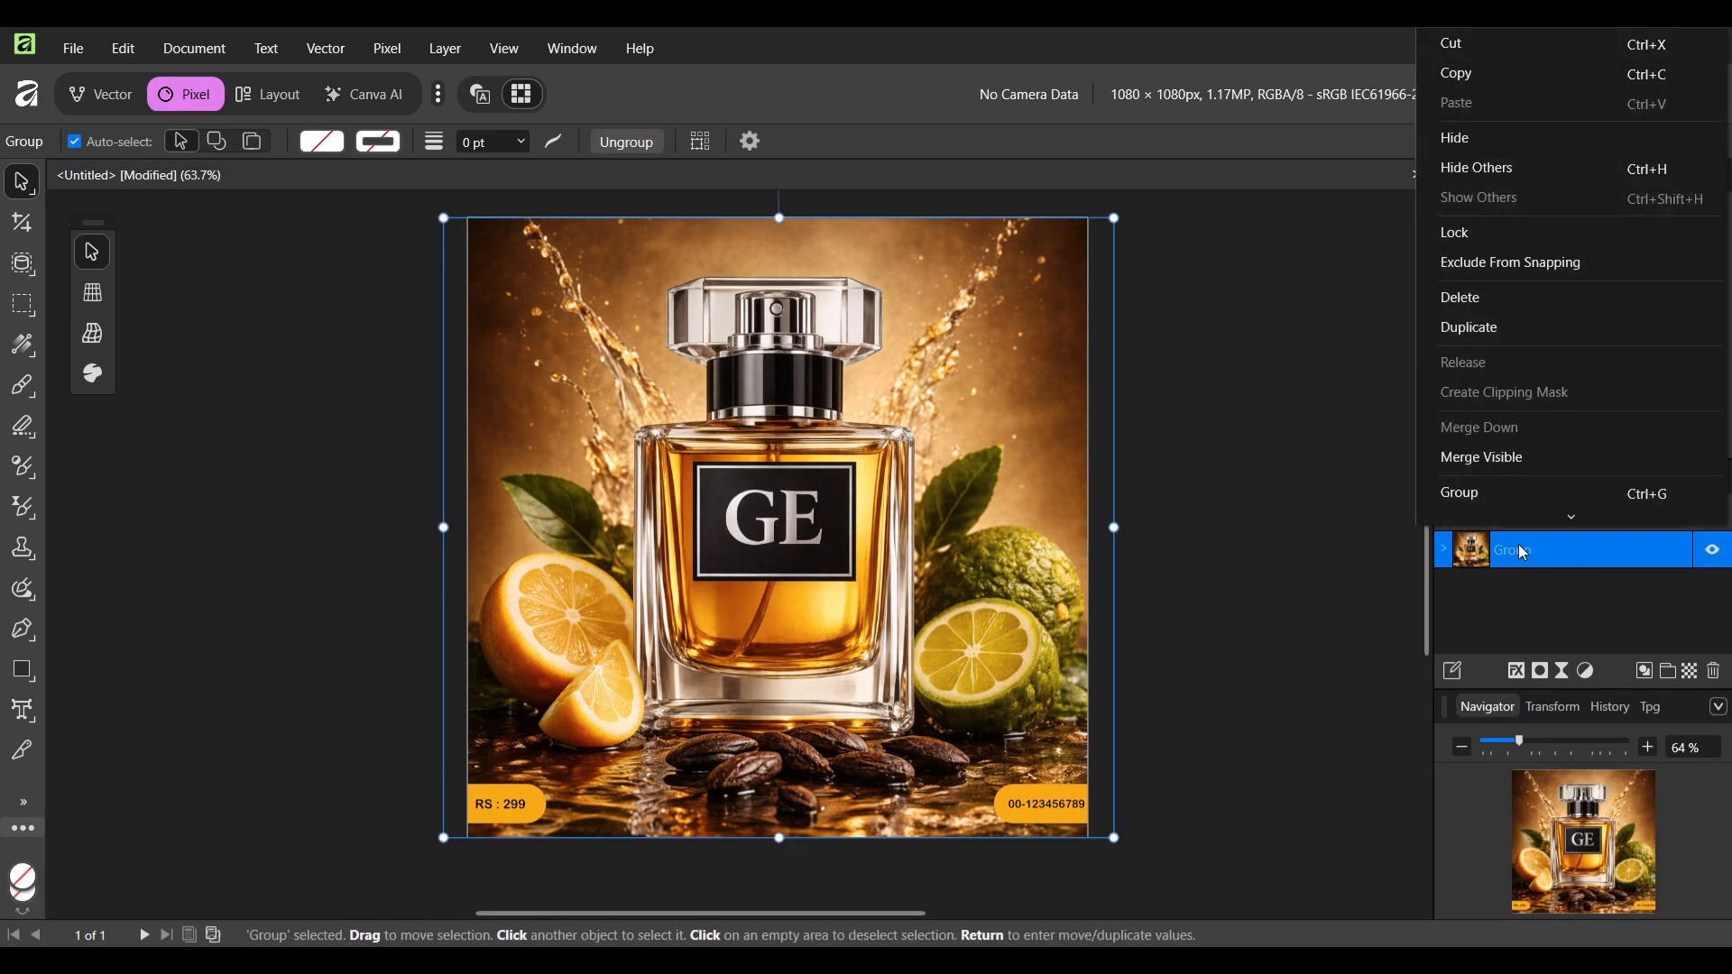
left_click(1496, 460)
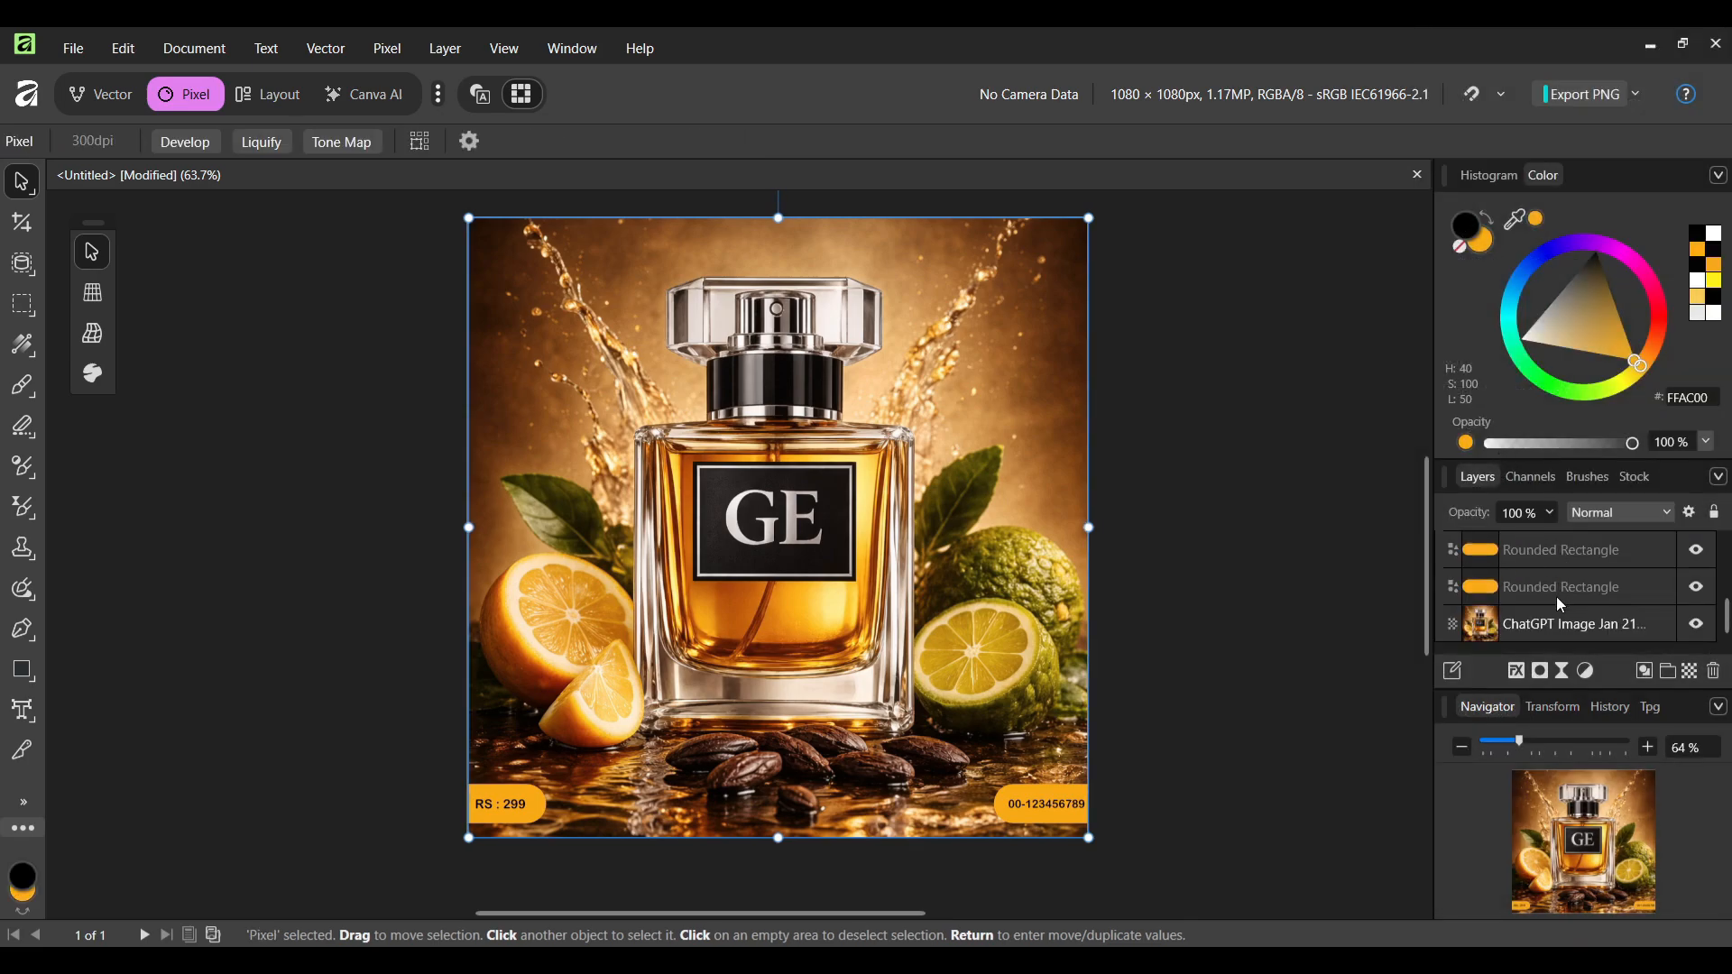
left_click(1445, 587)
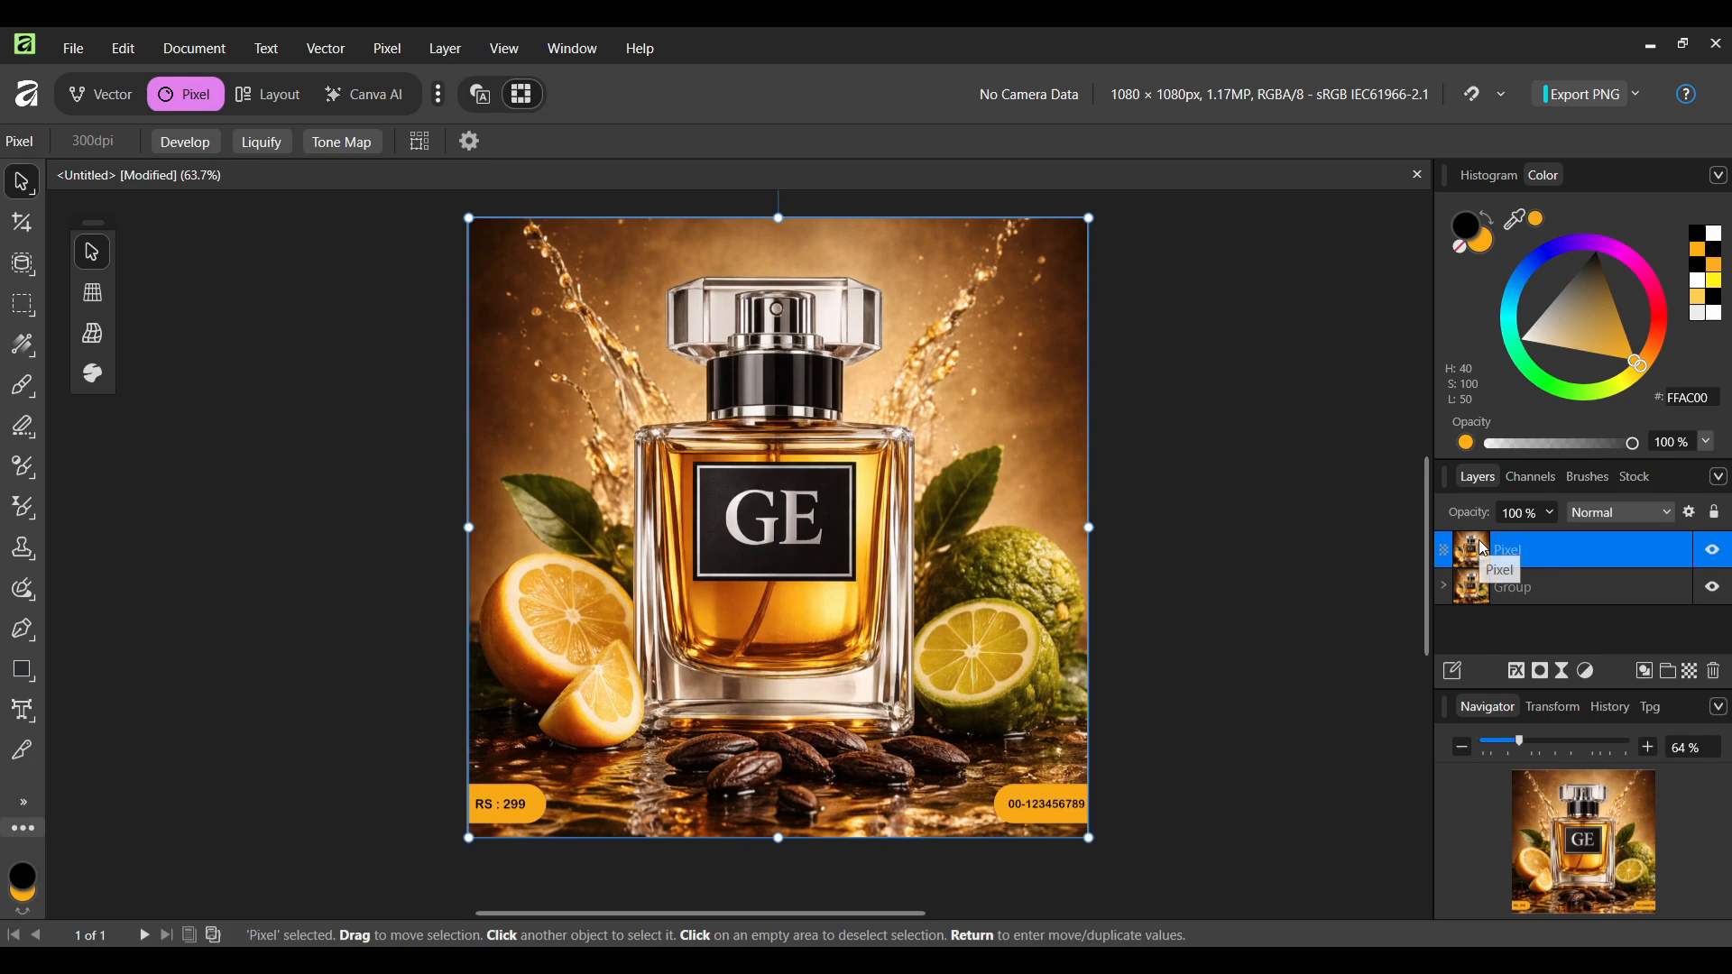
left_click(1712, 587)
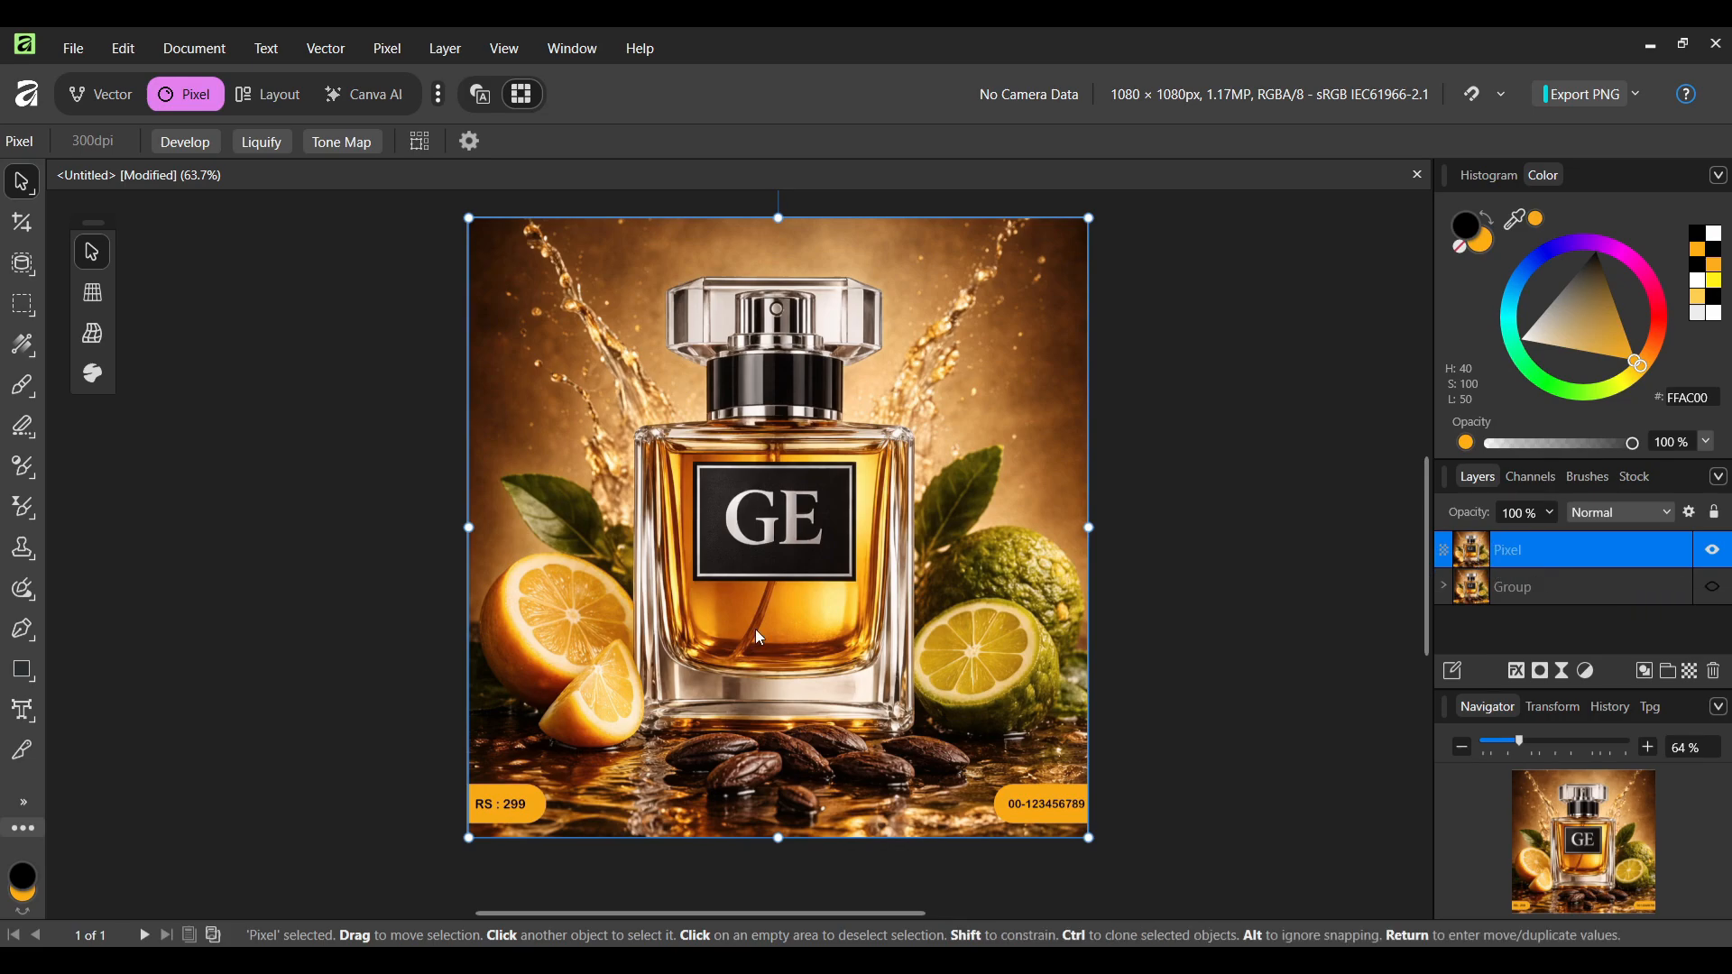
Step: Try moving the merged pixel layer, undo the move, and lock the hidden group beneath it
left_click_drag(1011, 670, 767, 539)
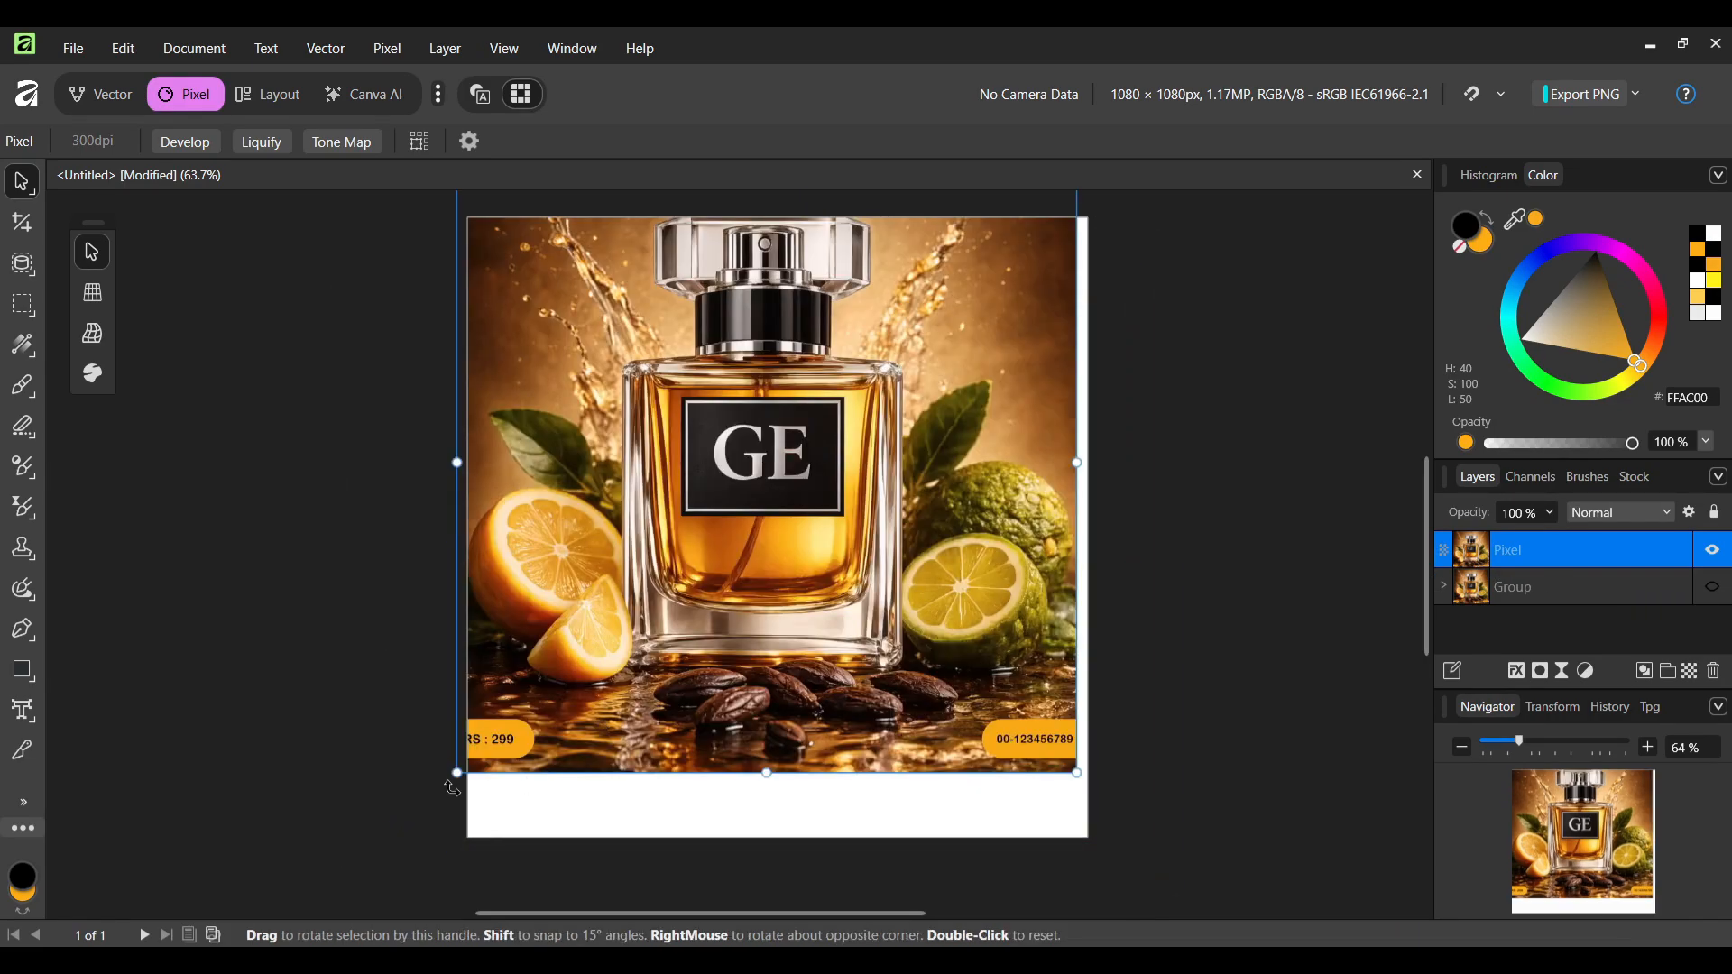
key("ctrl+z")
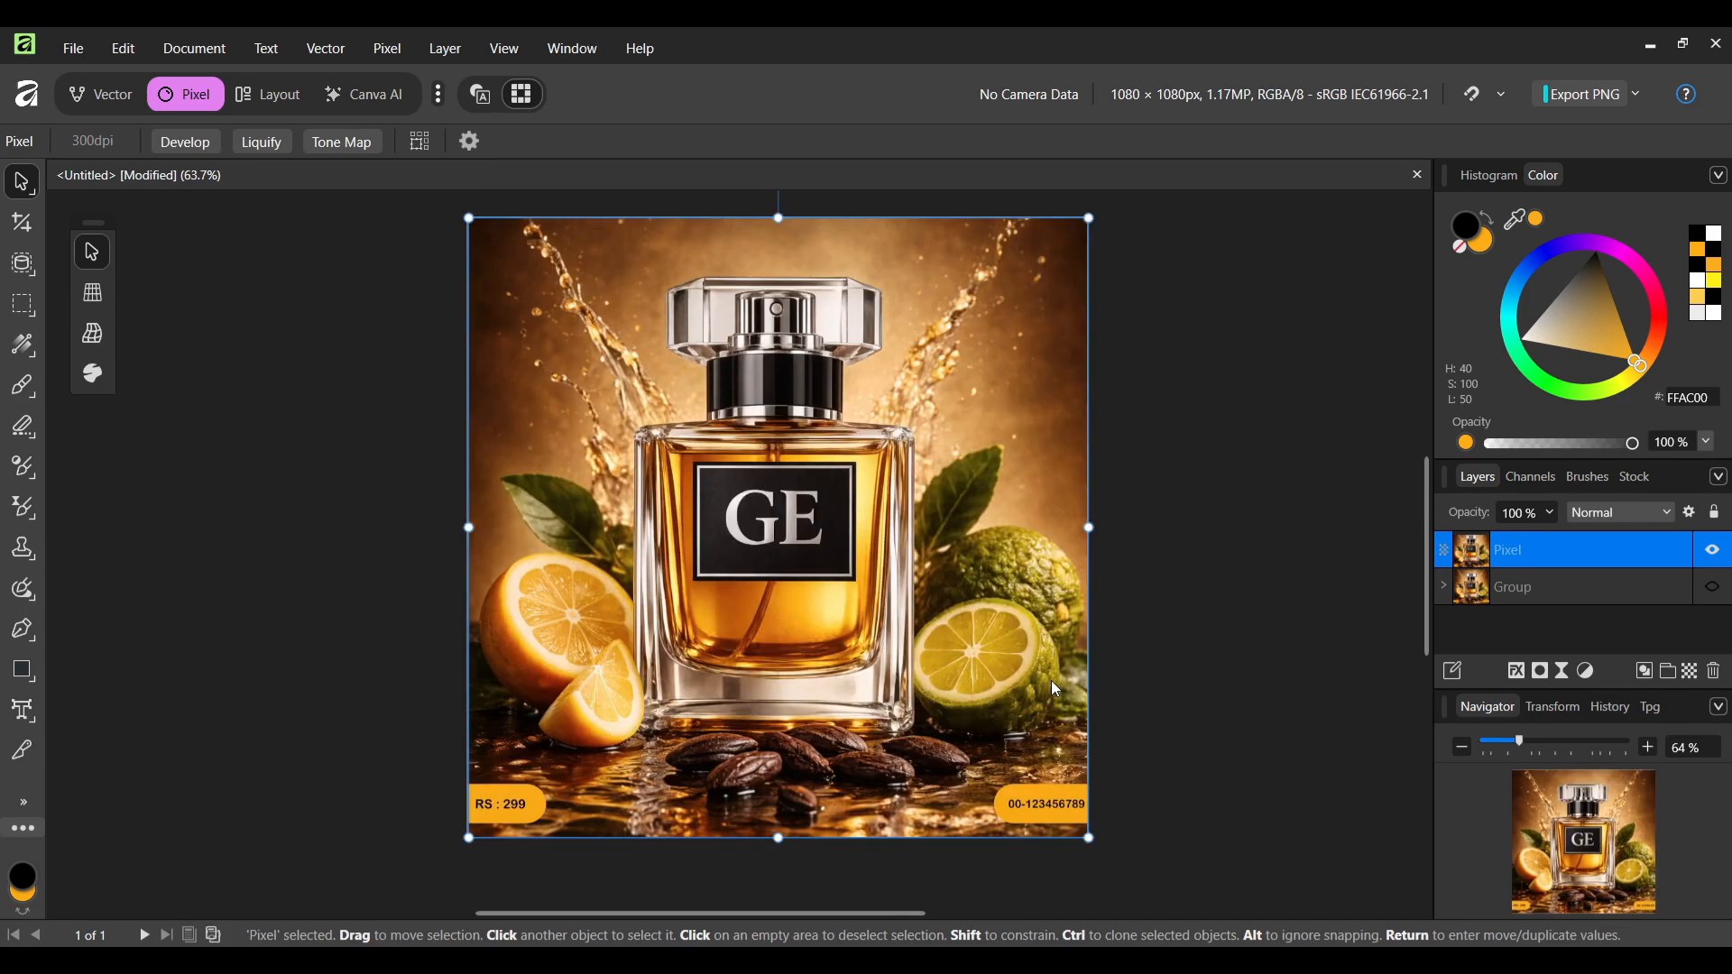
left_click(1213, 622)
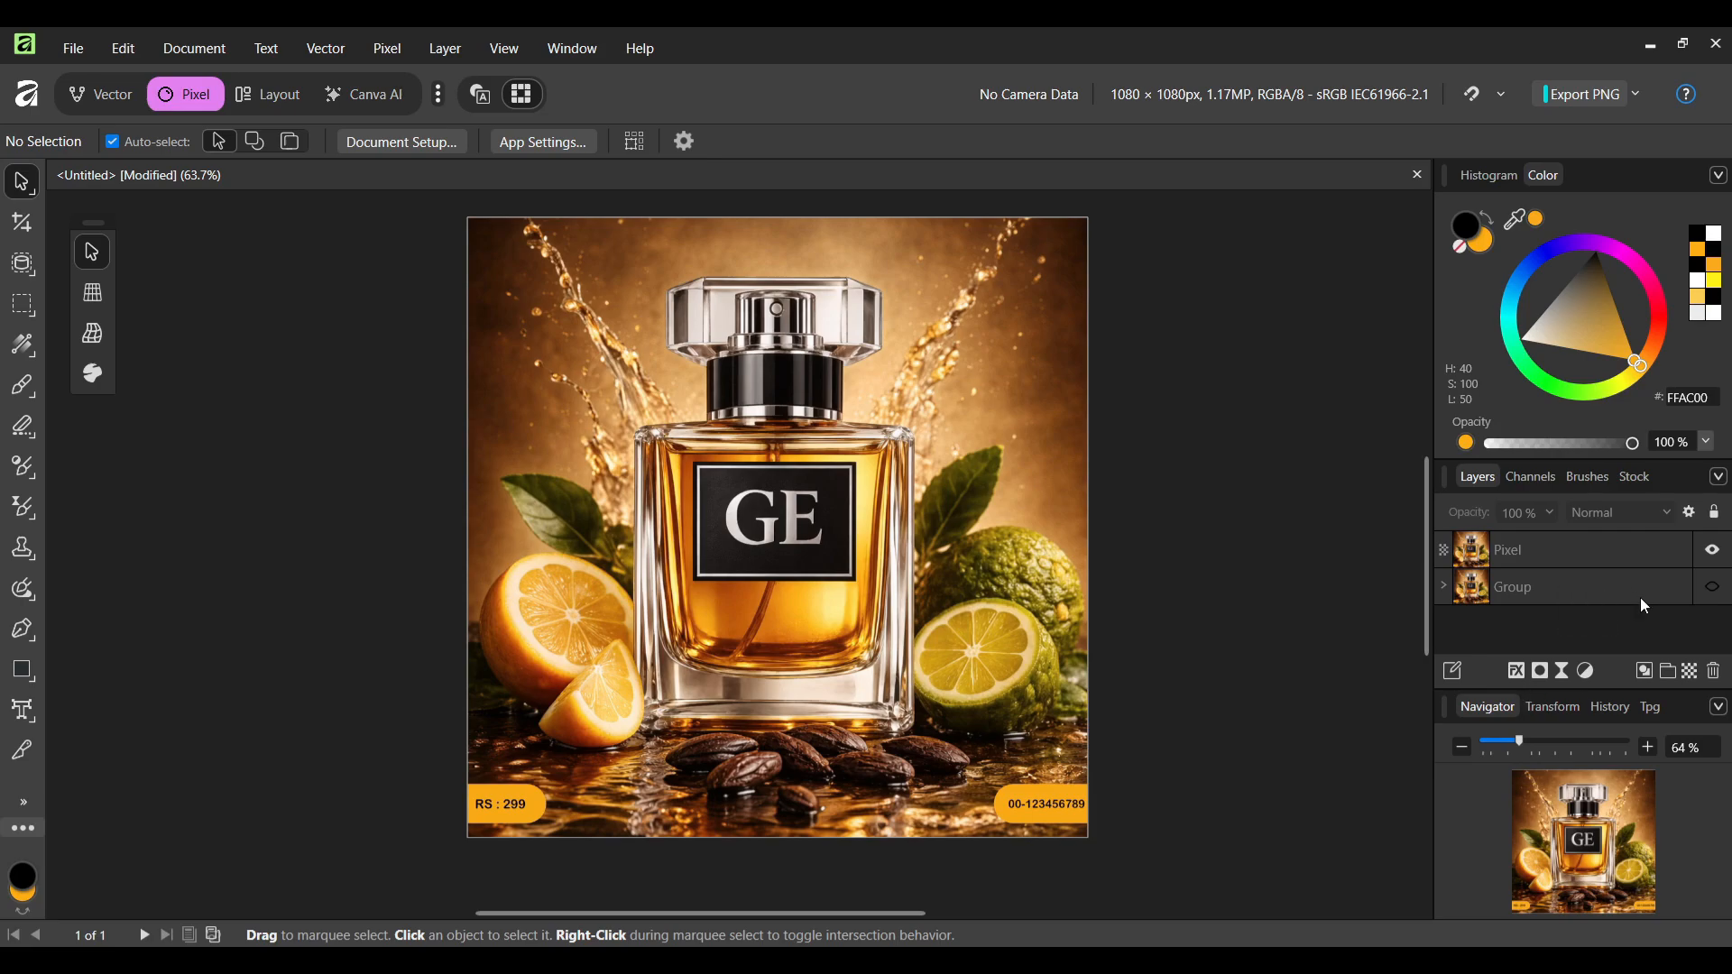
left_click(1683, 588)
Step: Develop the merged pixel layer with exposure 0.028, blackpoint 3%, shadows 13% and slightly raised highlights, and apply the adjustments
left_click(1493, 549)
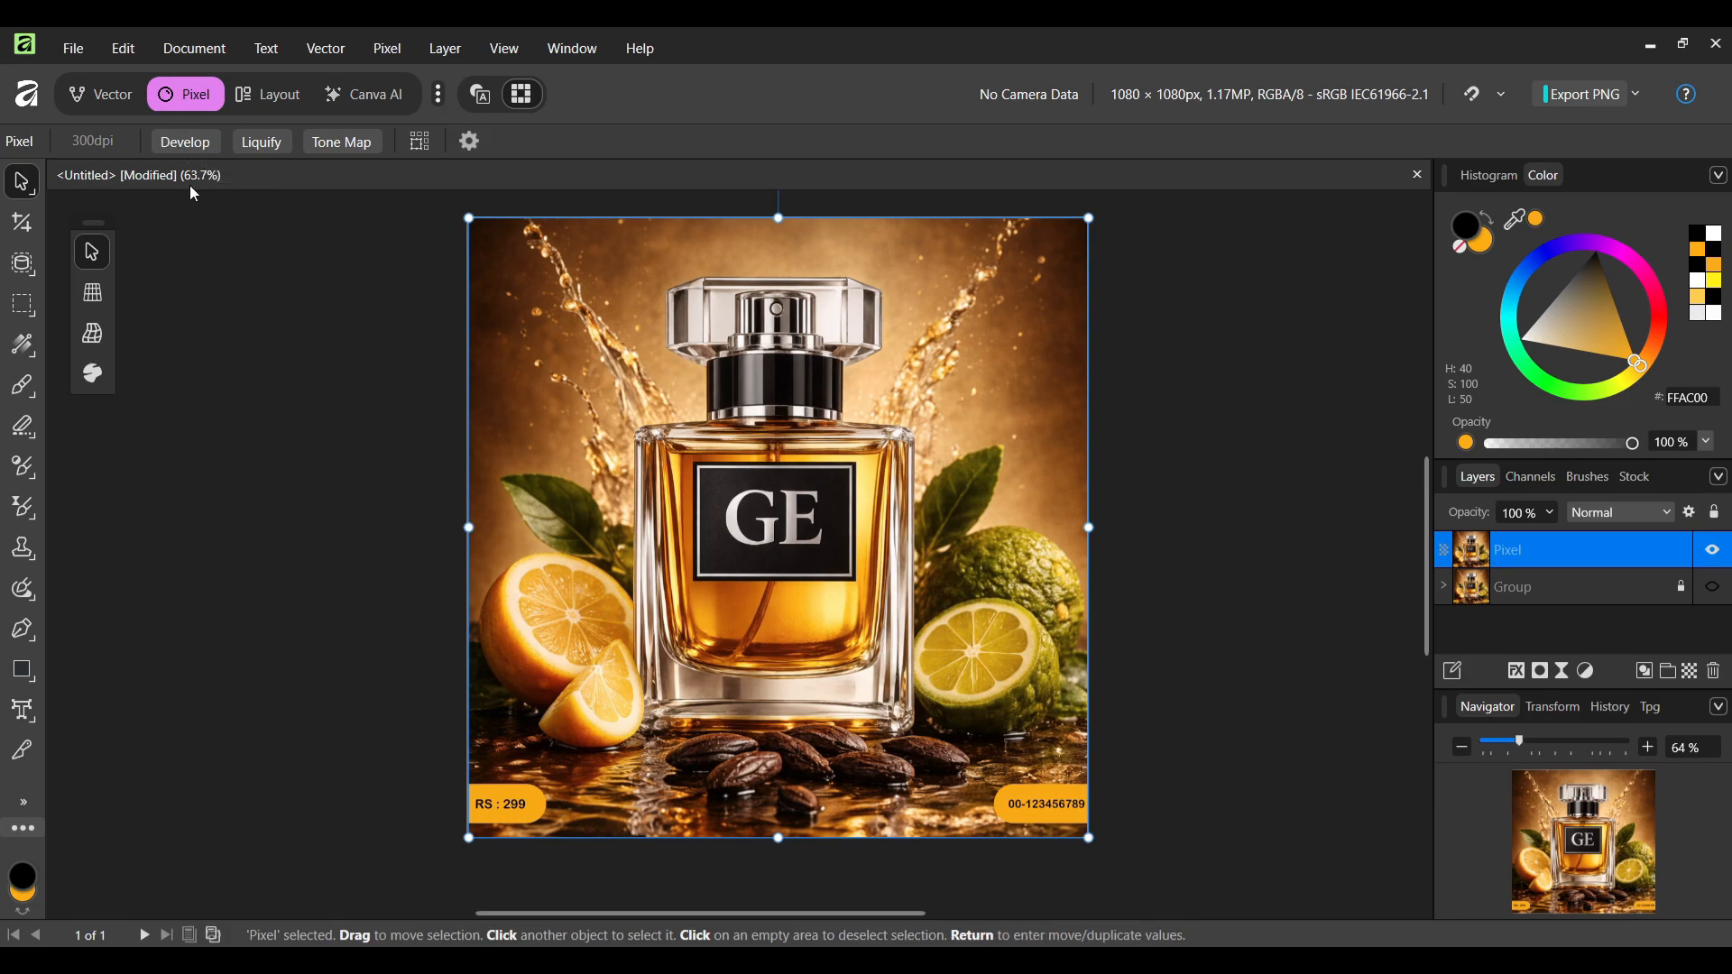
left_click(188, 144)
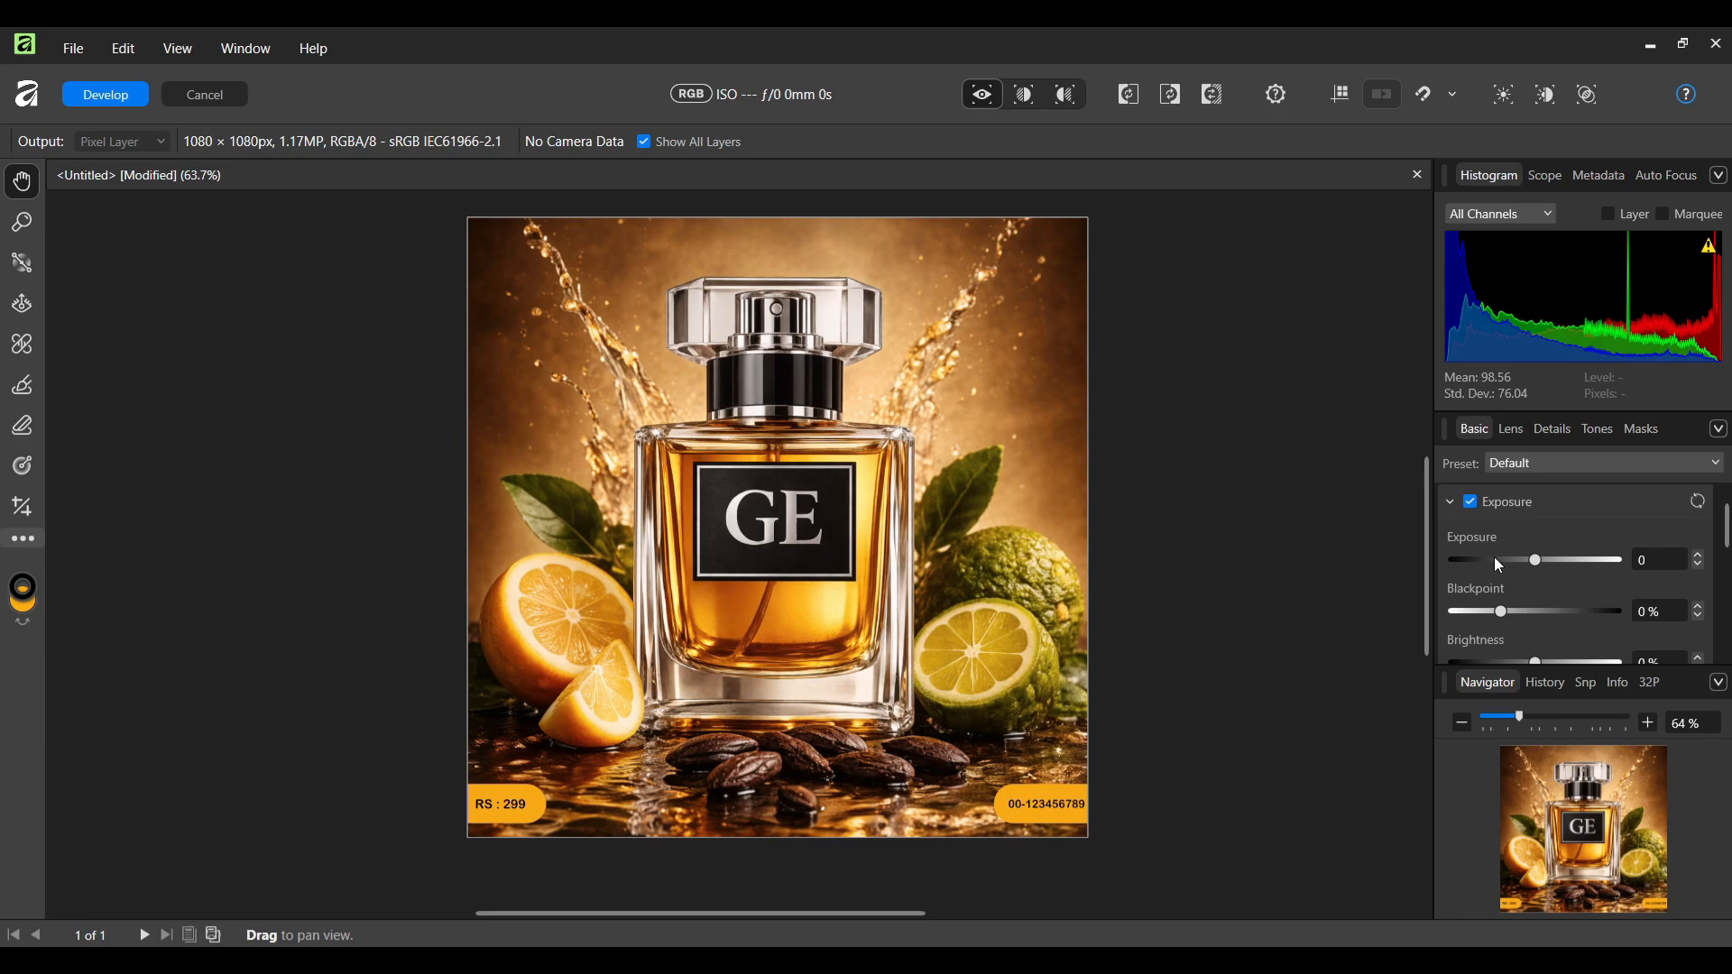
left_click_drag(1535, 560, 1558, 592)
scroll(1543, 587, "down", 5)
scroll(1535, 561, "down", 1)
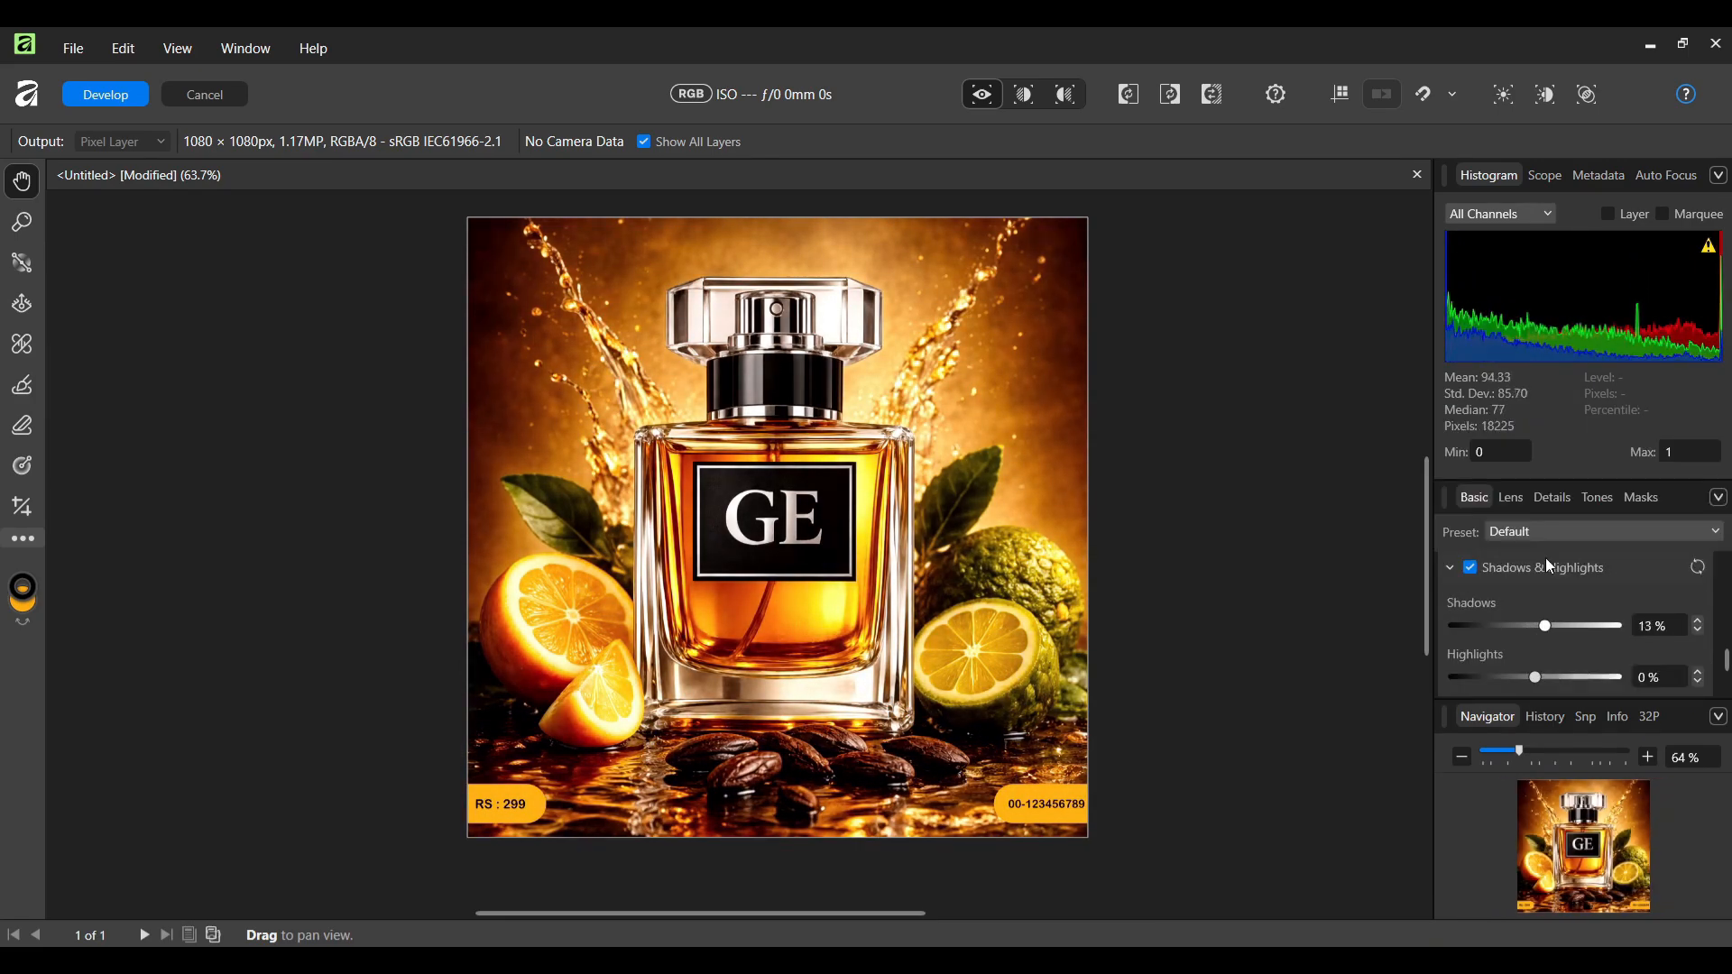
left_click_drag(1534, 681, 1550, 680)
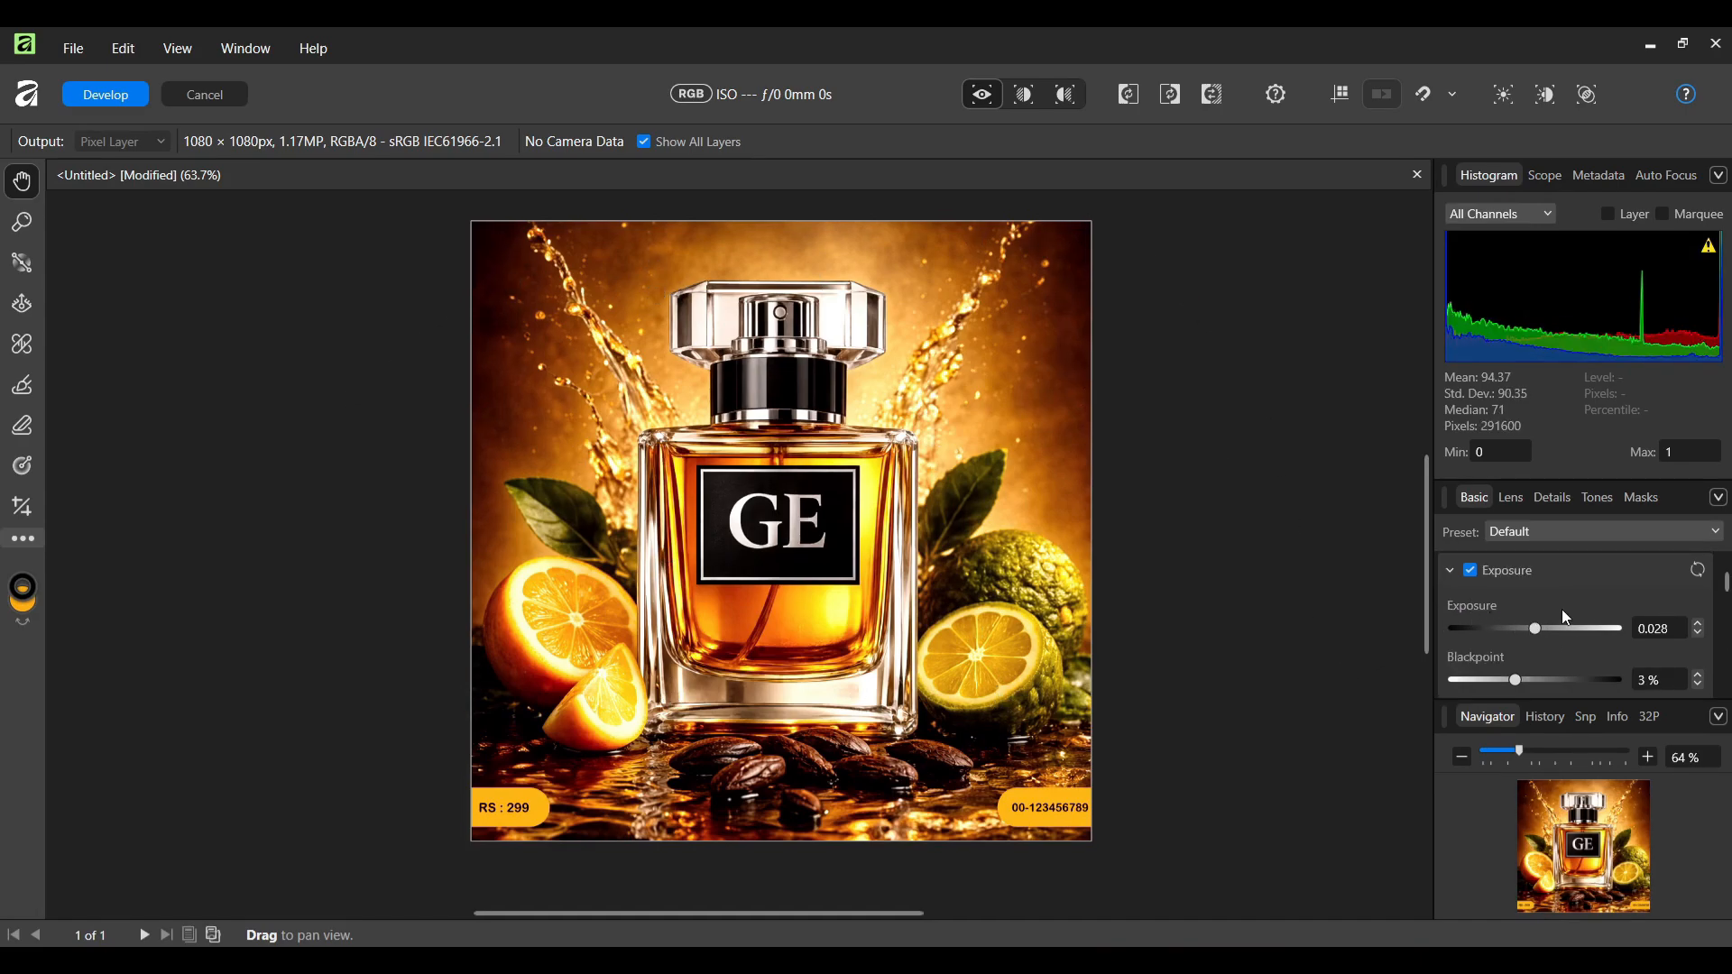
left_click(110, 97)
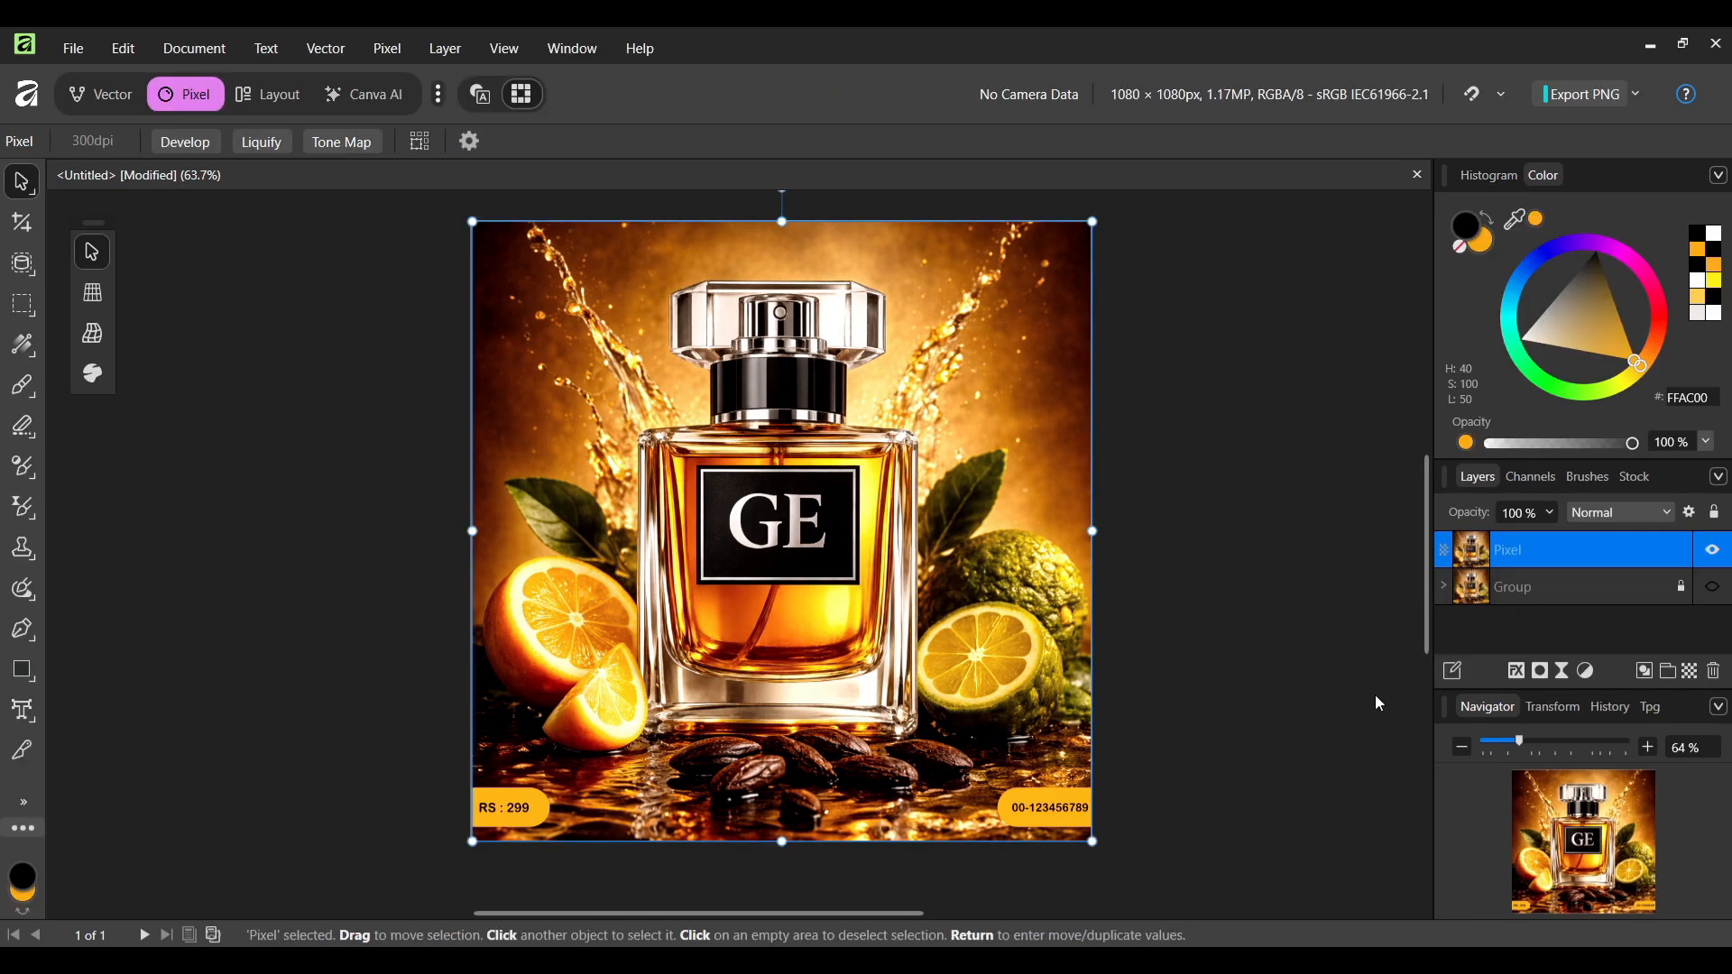
Step: Show the locked group again and toggle the developed layer's visibility to compare the design before and after the adjustments
left_click(1187, 458)
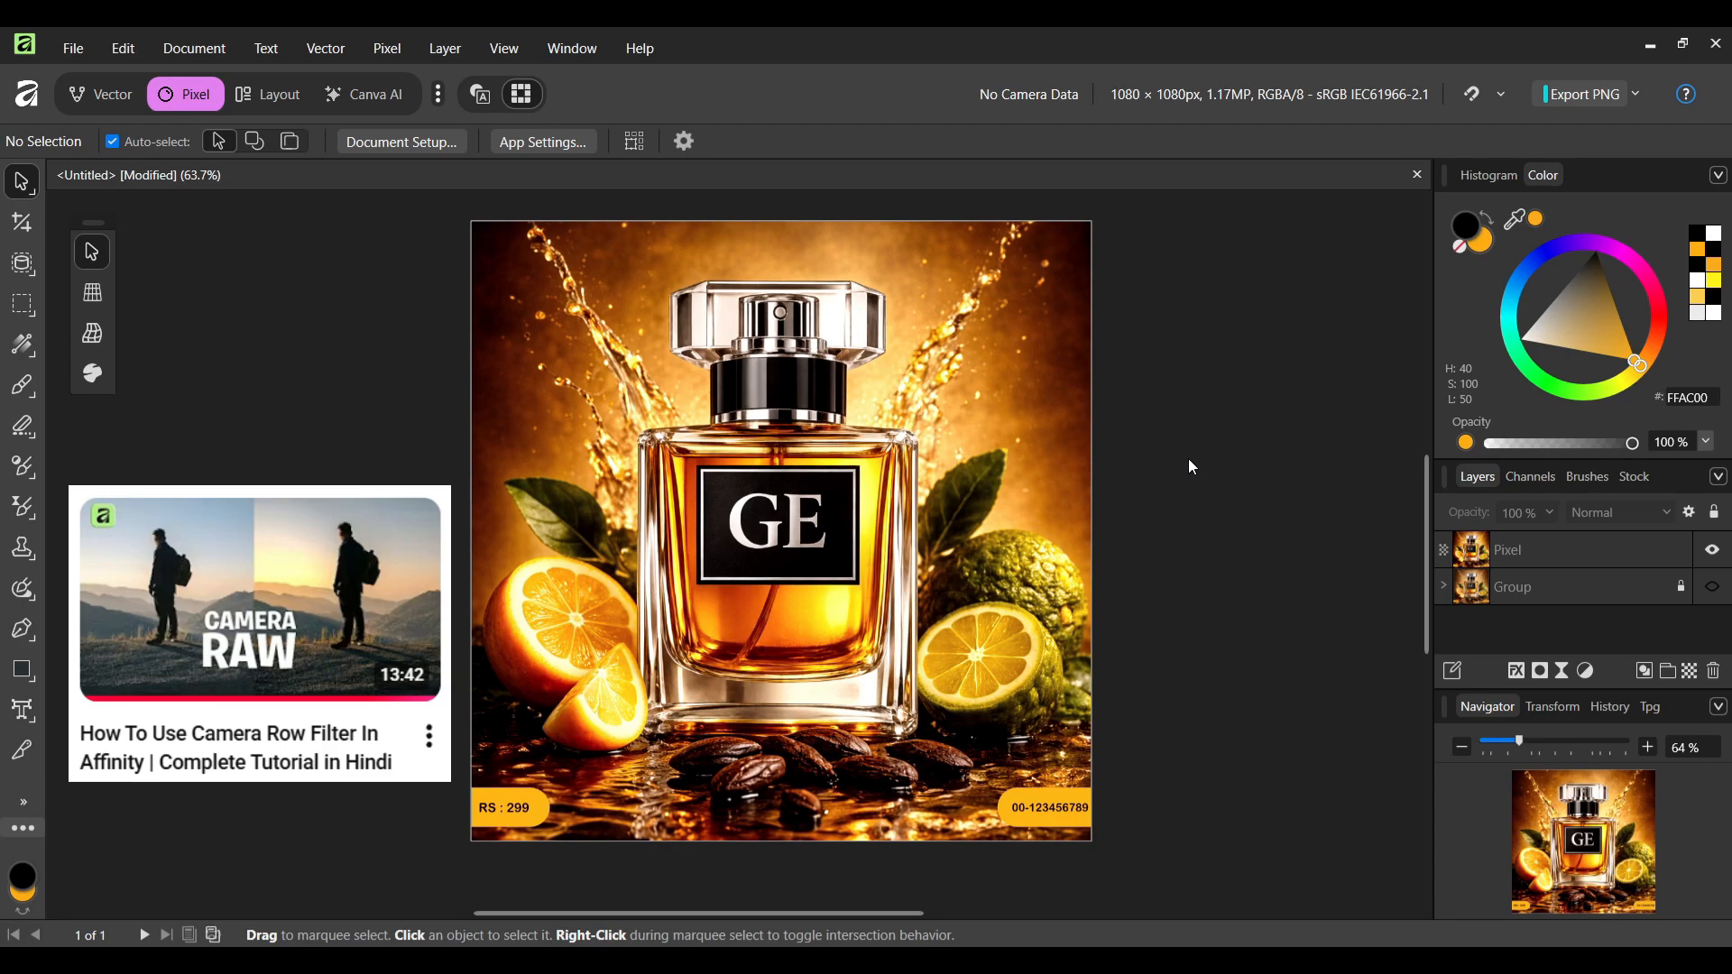
key("ctrl+minus")
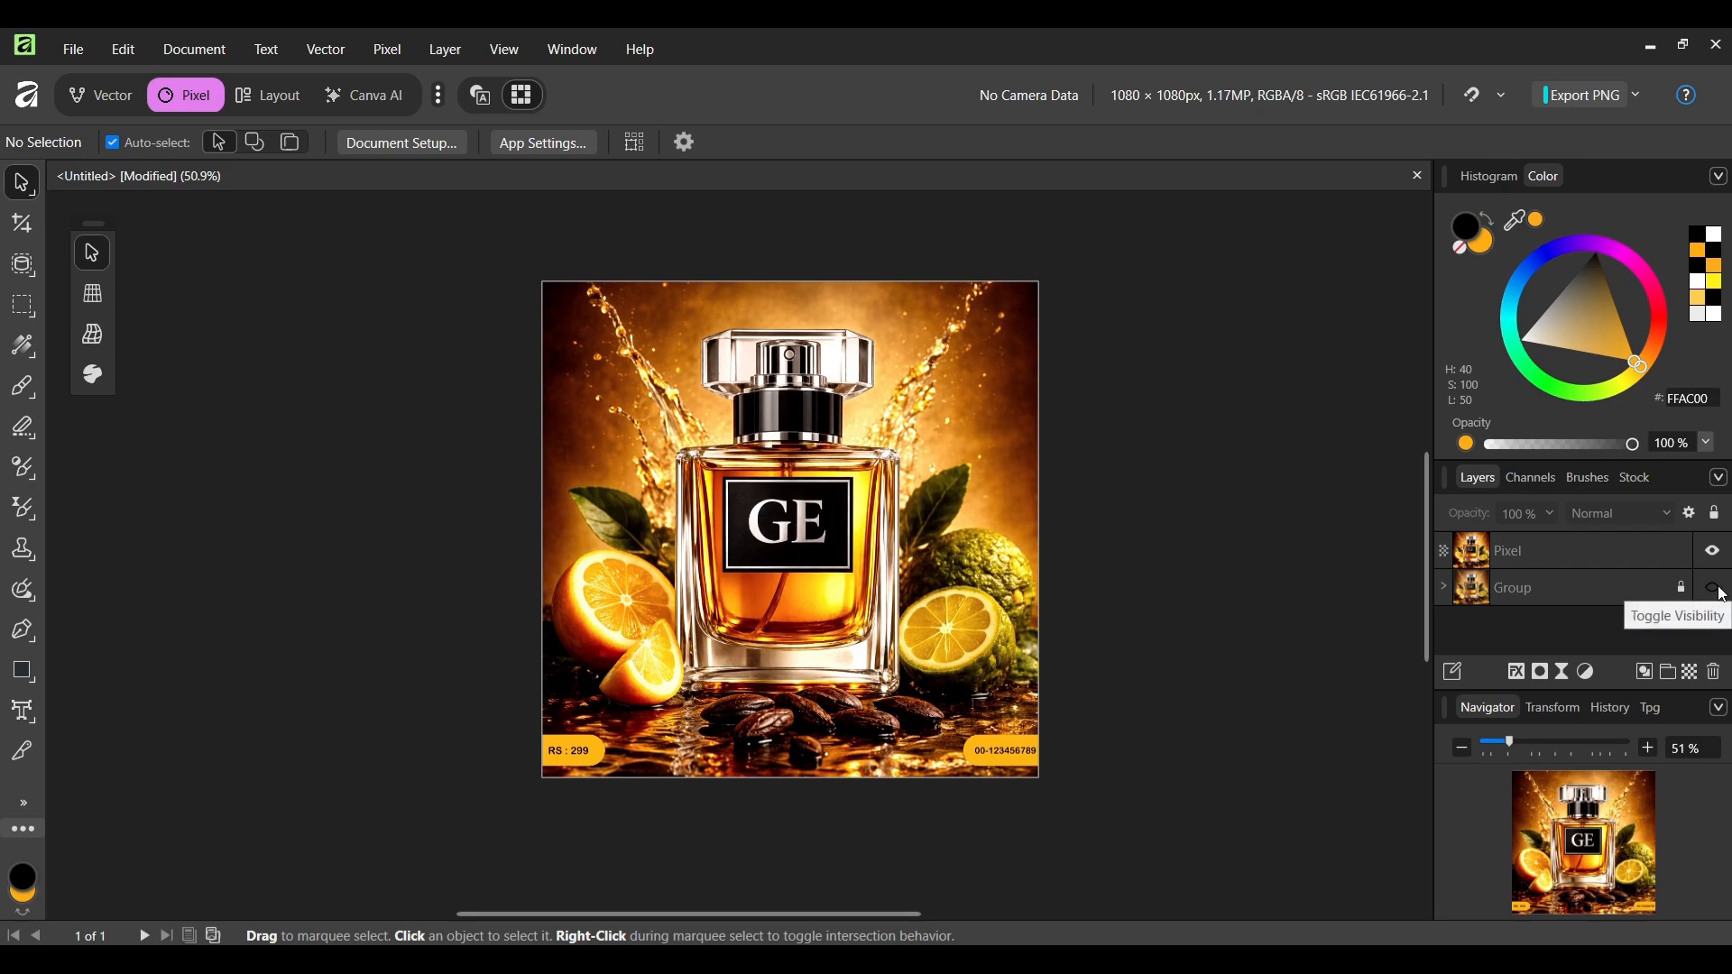
left_click(1516, 552)
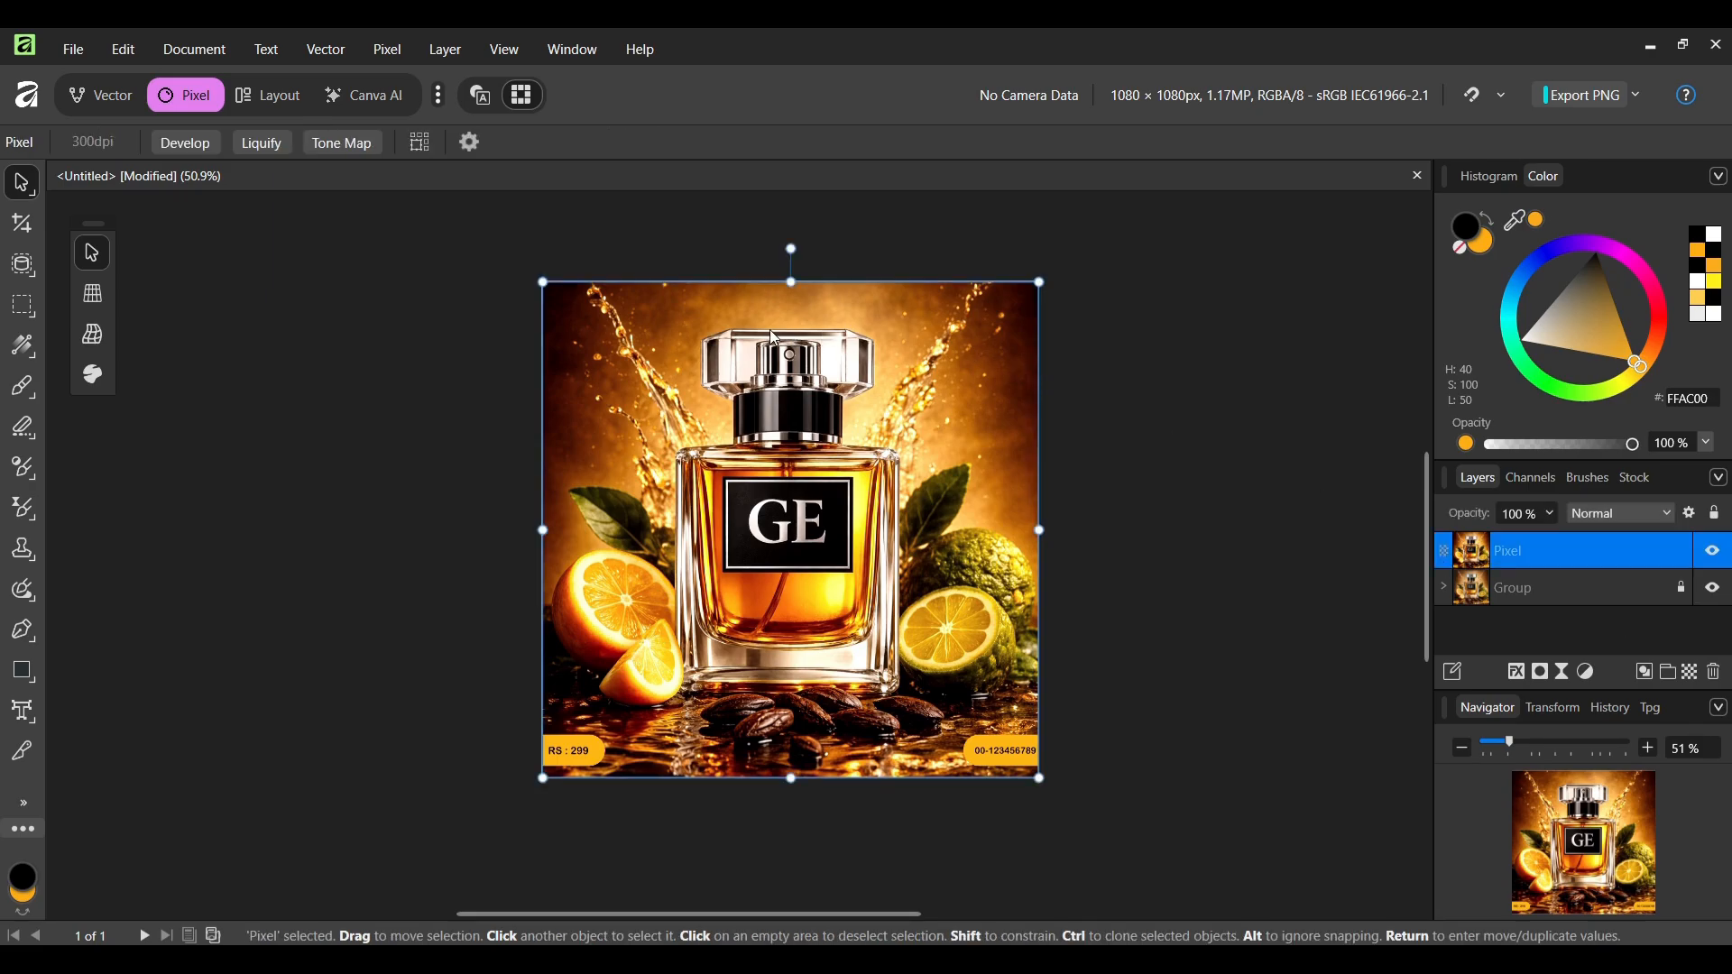
left_click(1712, 551)
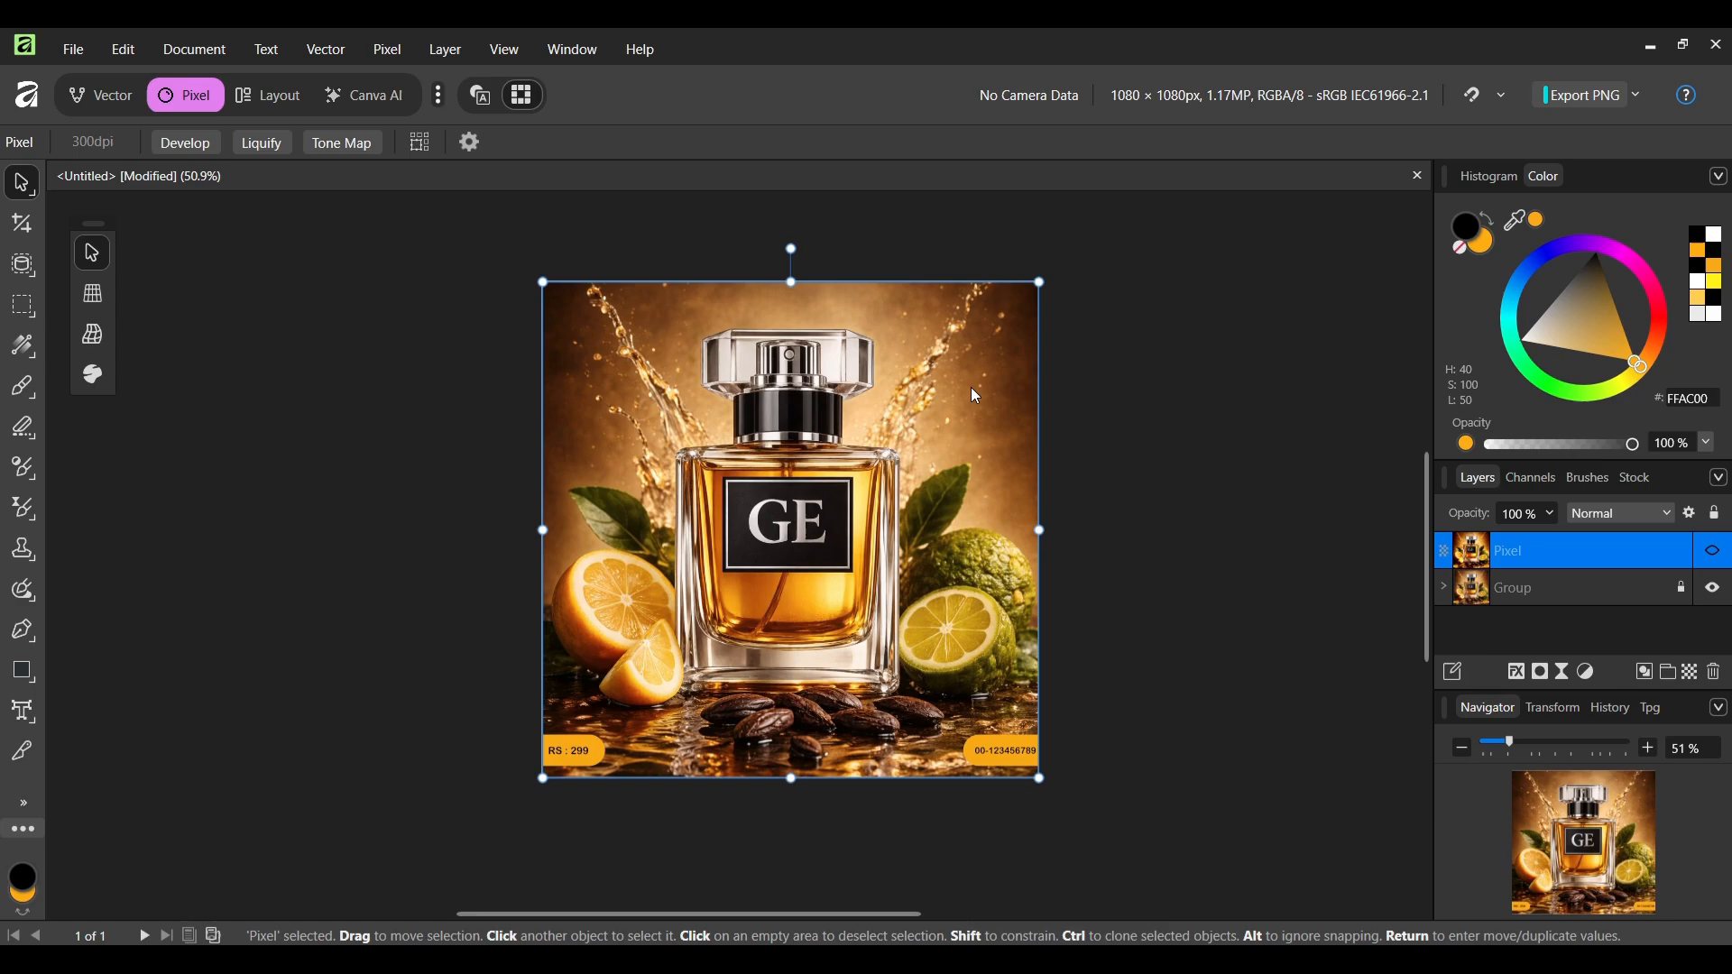
left_click(1713, 550)
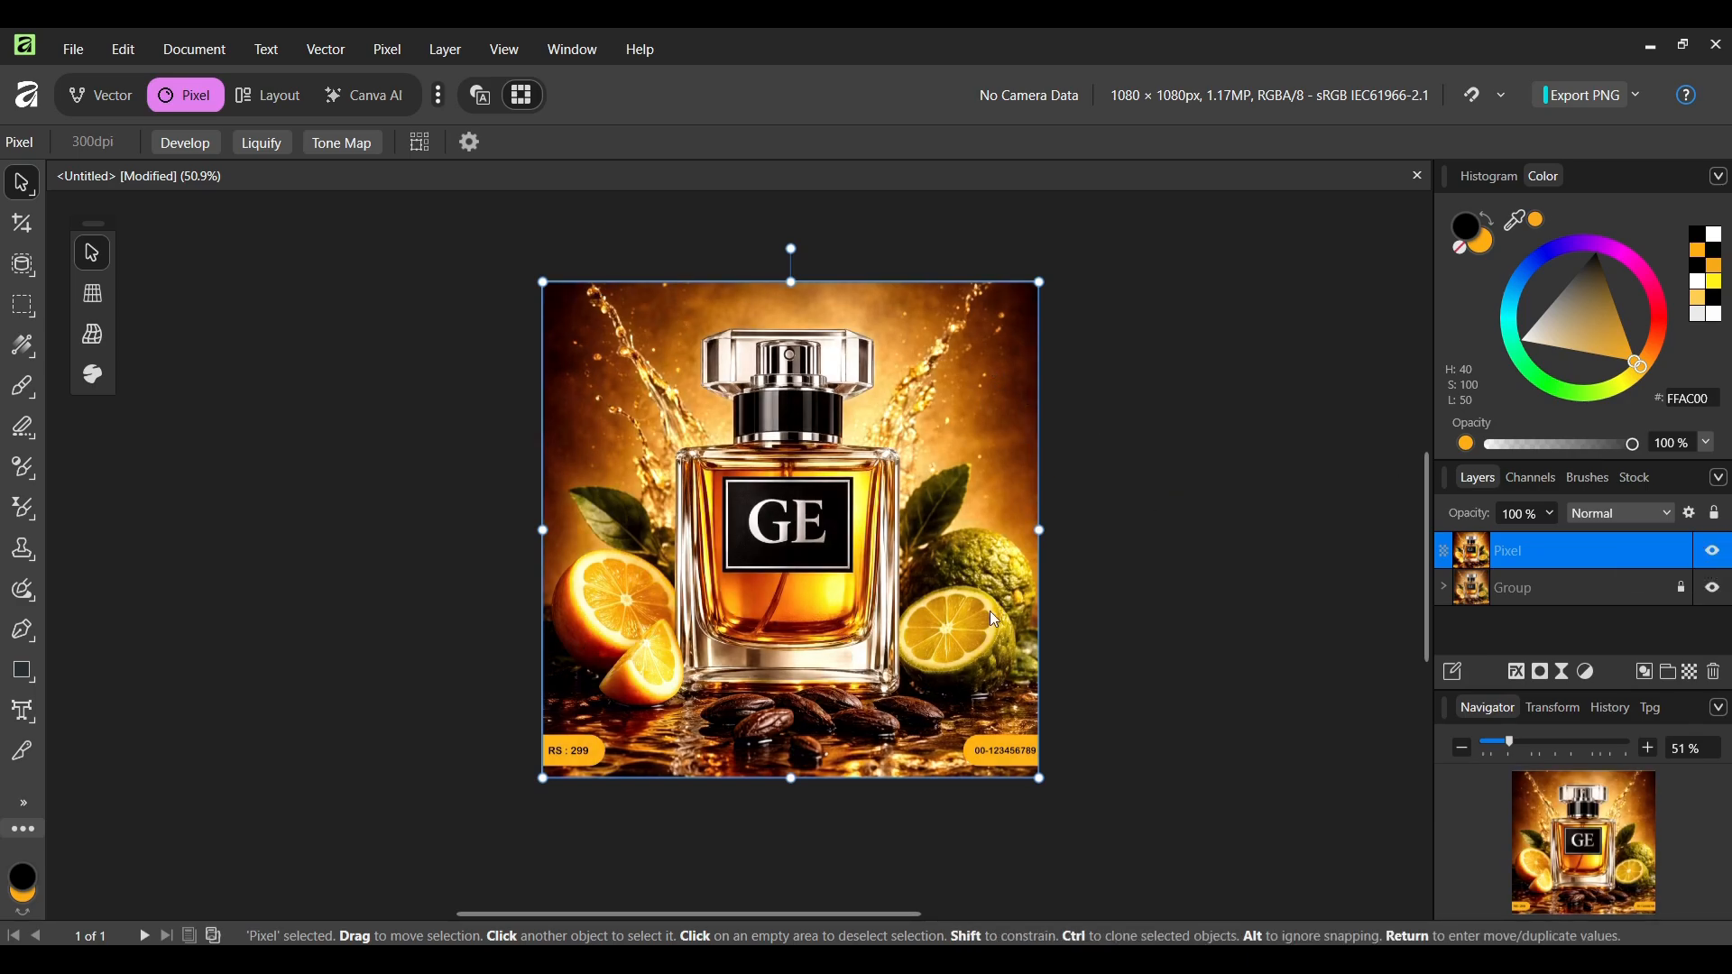
left_click(1110, 584)
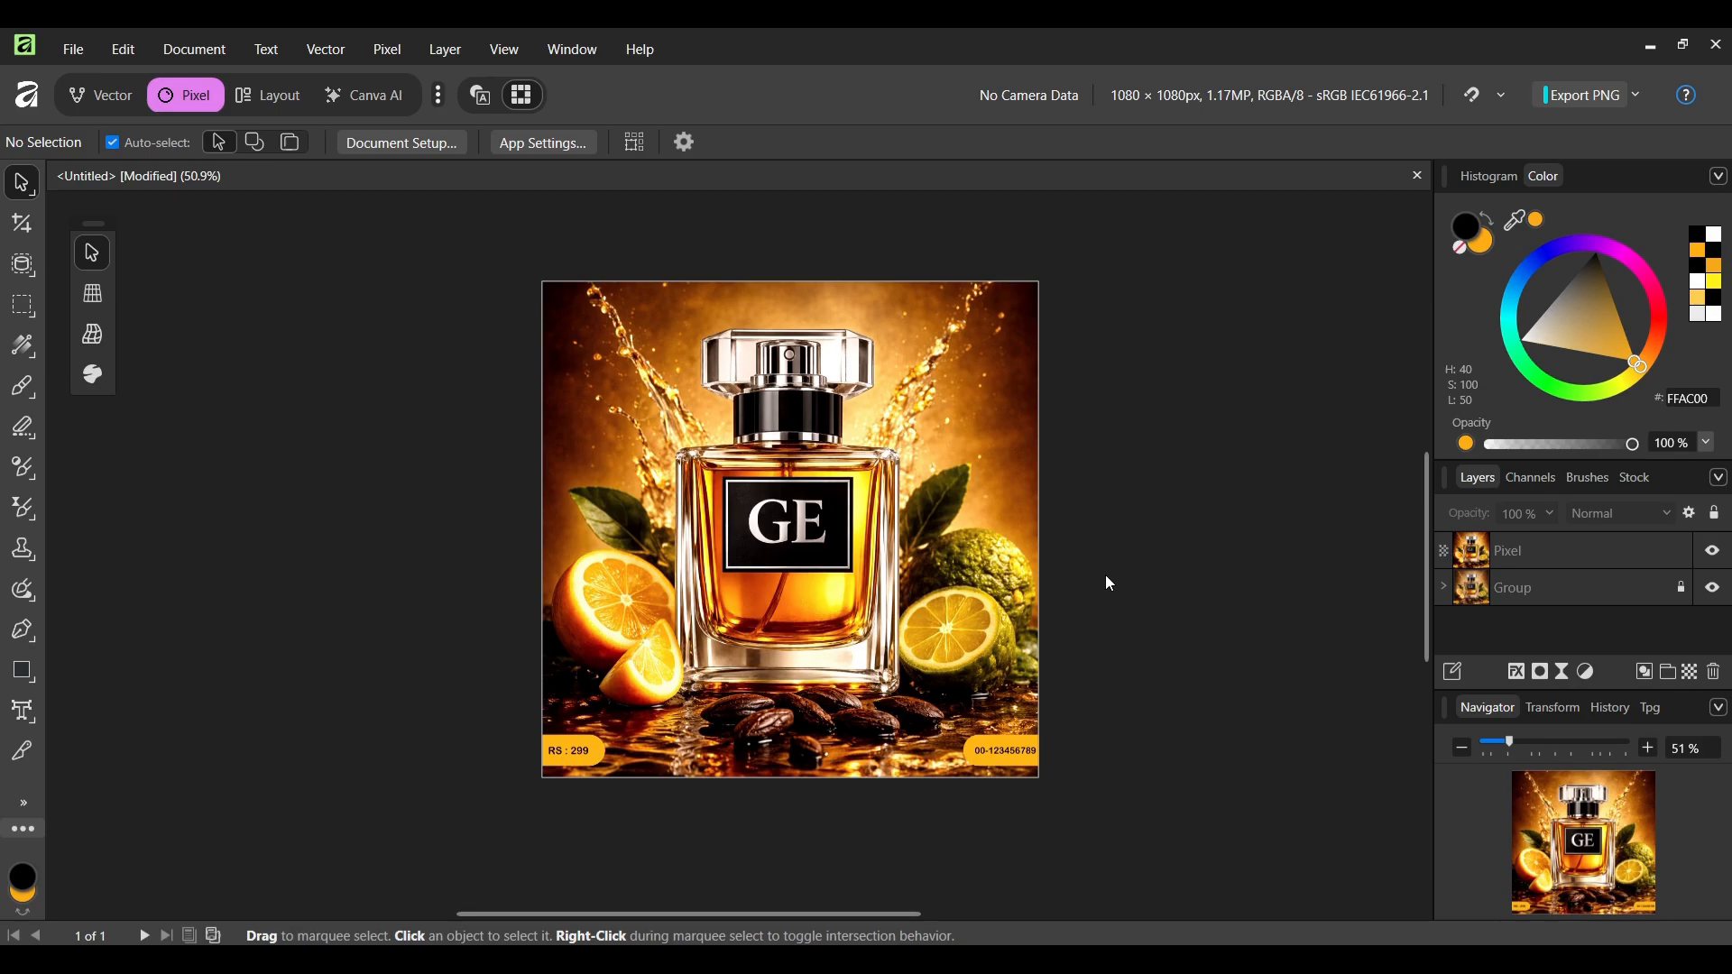
left_click(1714, 552)
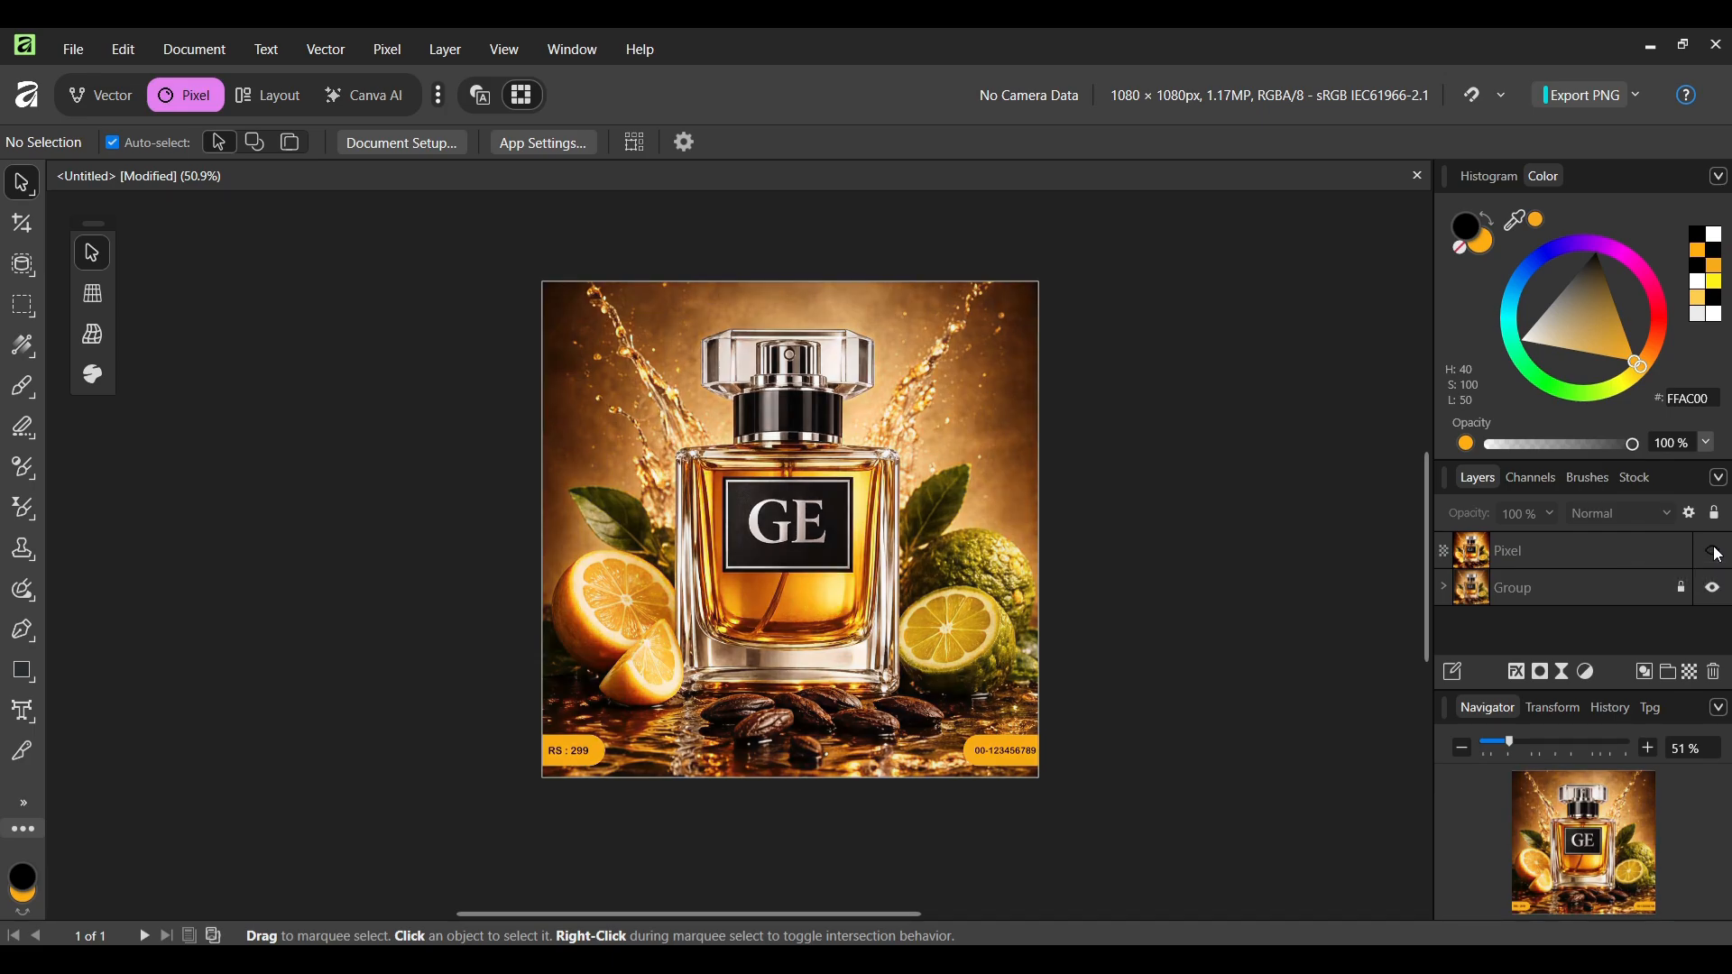
left_click(1715, 552)
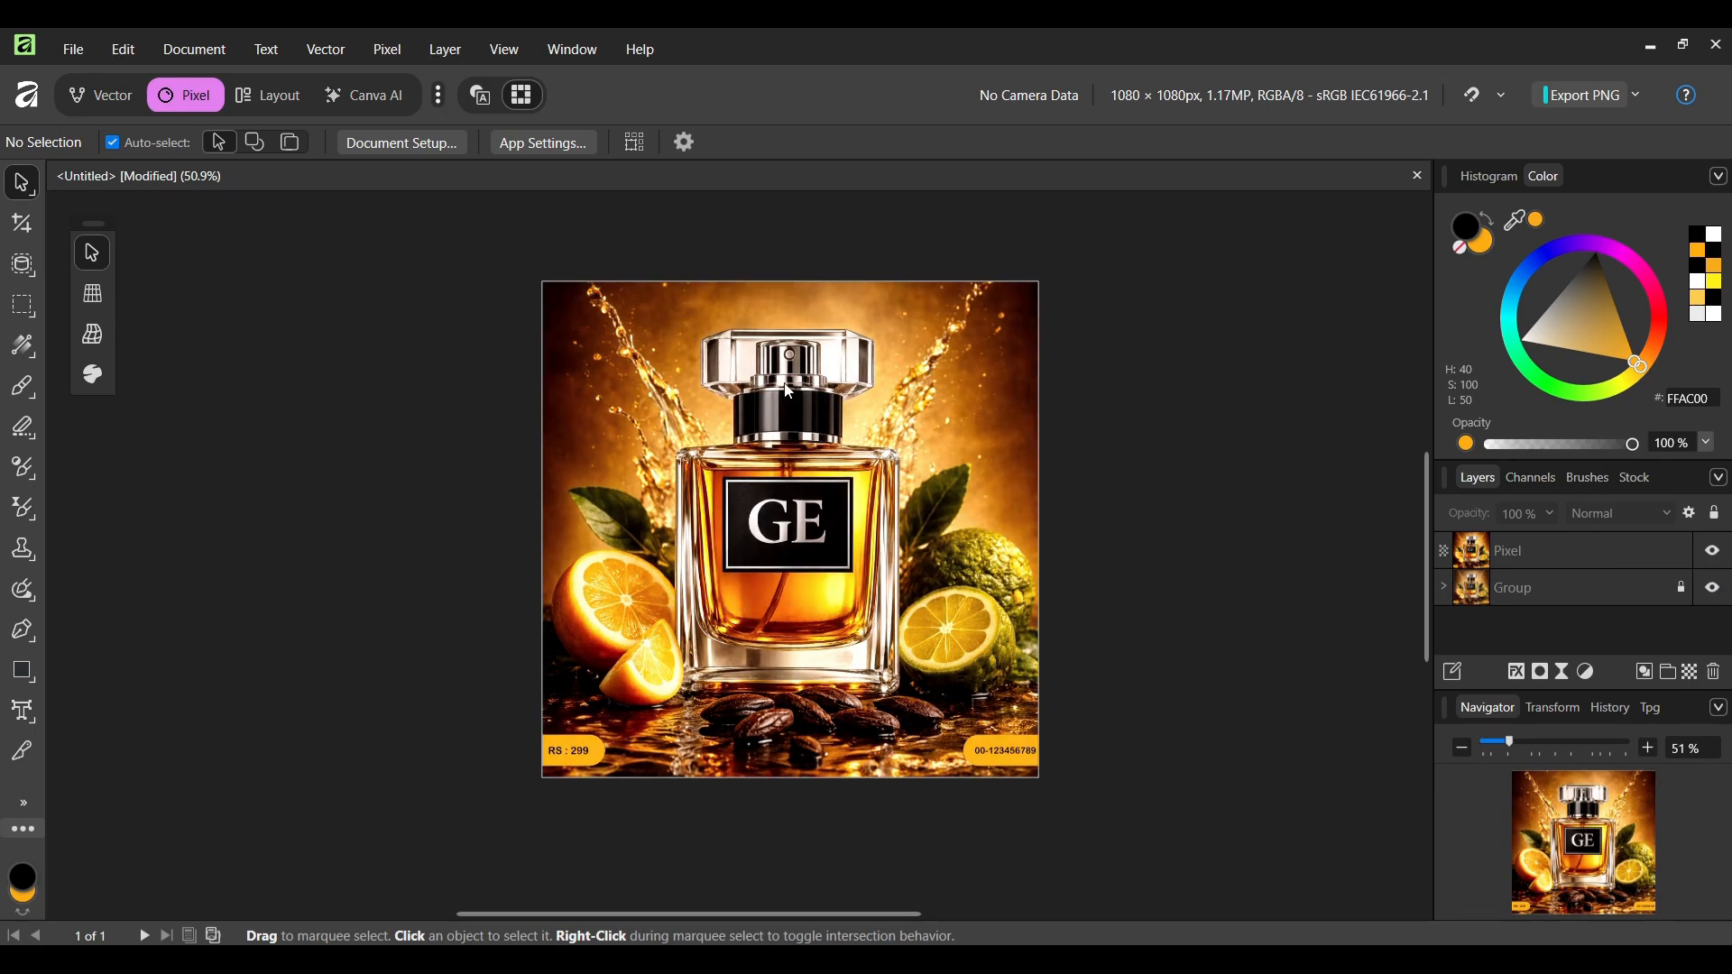